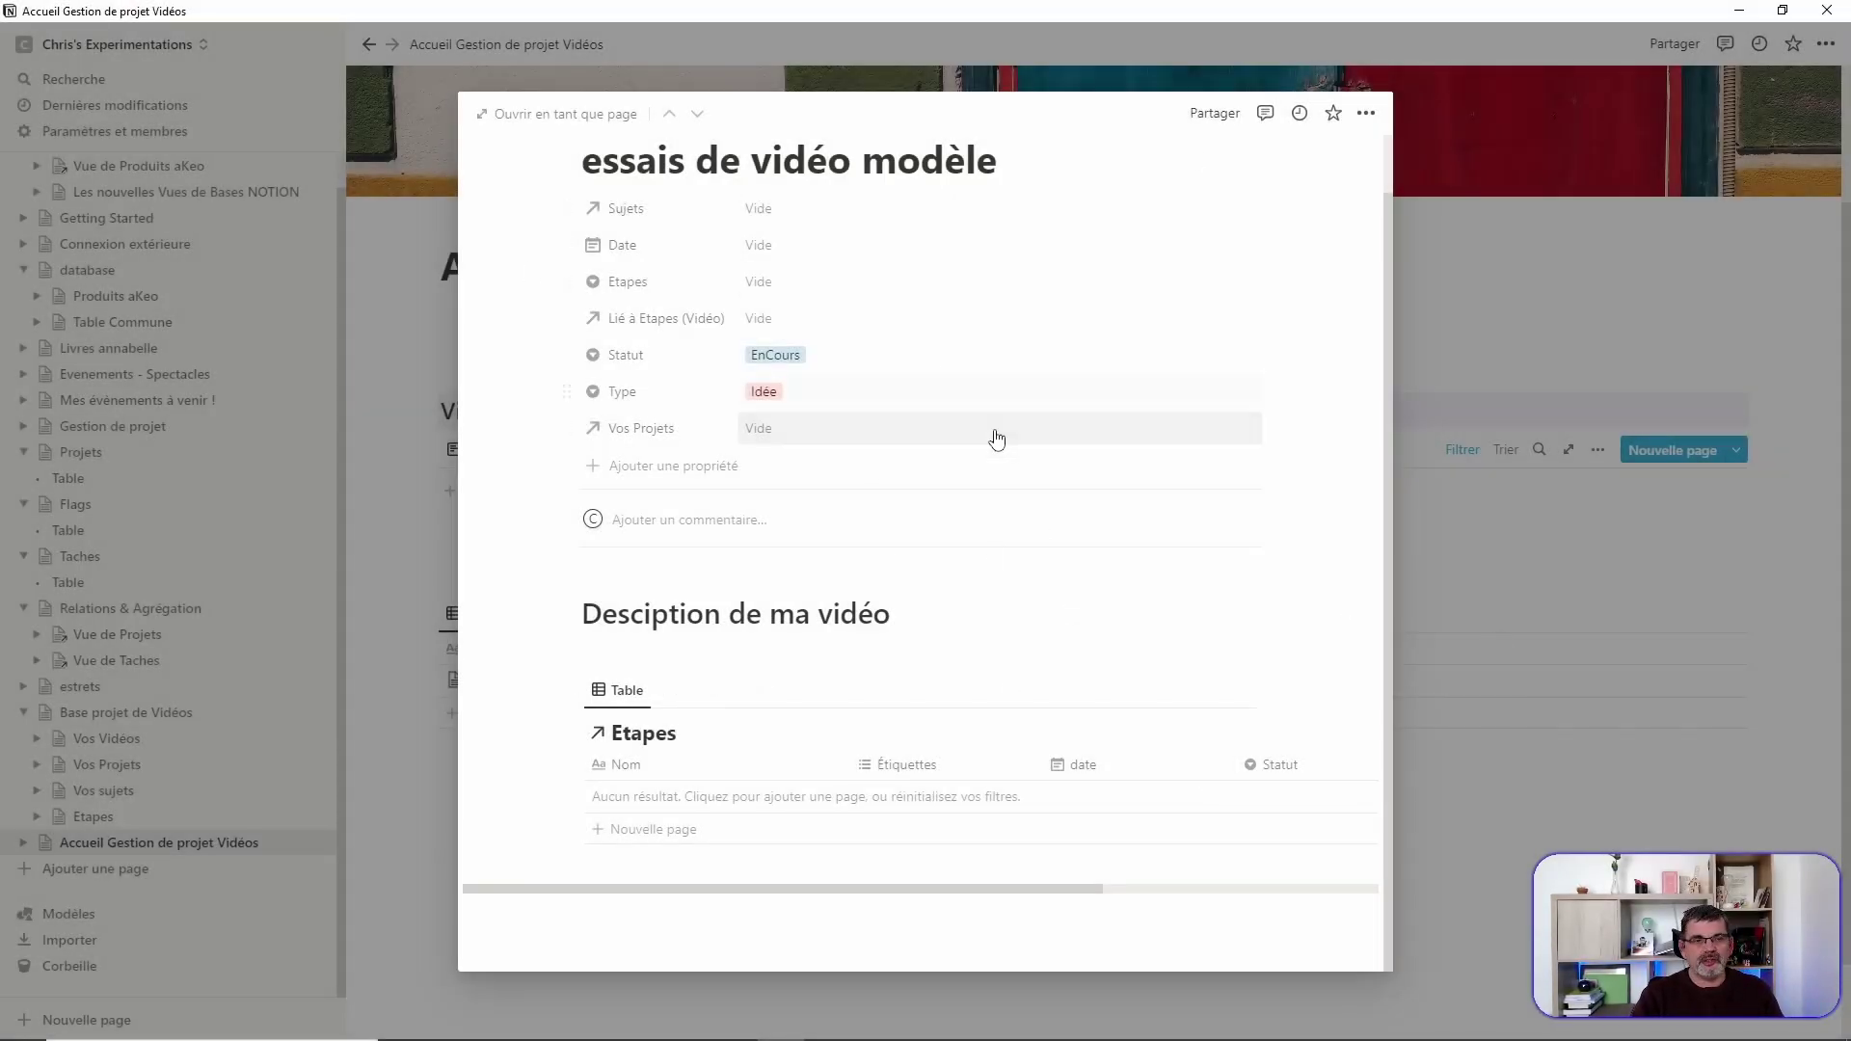
Step: Review the properties and Etapes table of the page "essais de vidéo modèle" and close it
{"action": "scroll", "coordinate": [883, 331], "scroll_direction": "up", "scroll_amount": 1}
{"action": "scroll", "coordinate": [768, 318], "scroll_direction": "down", "scroll_amount": 1}
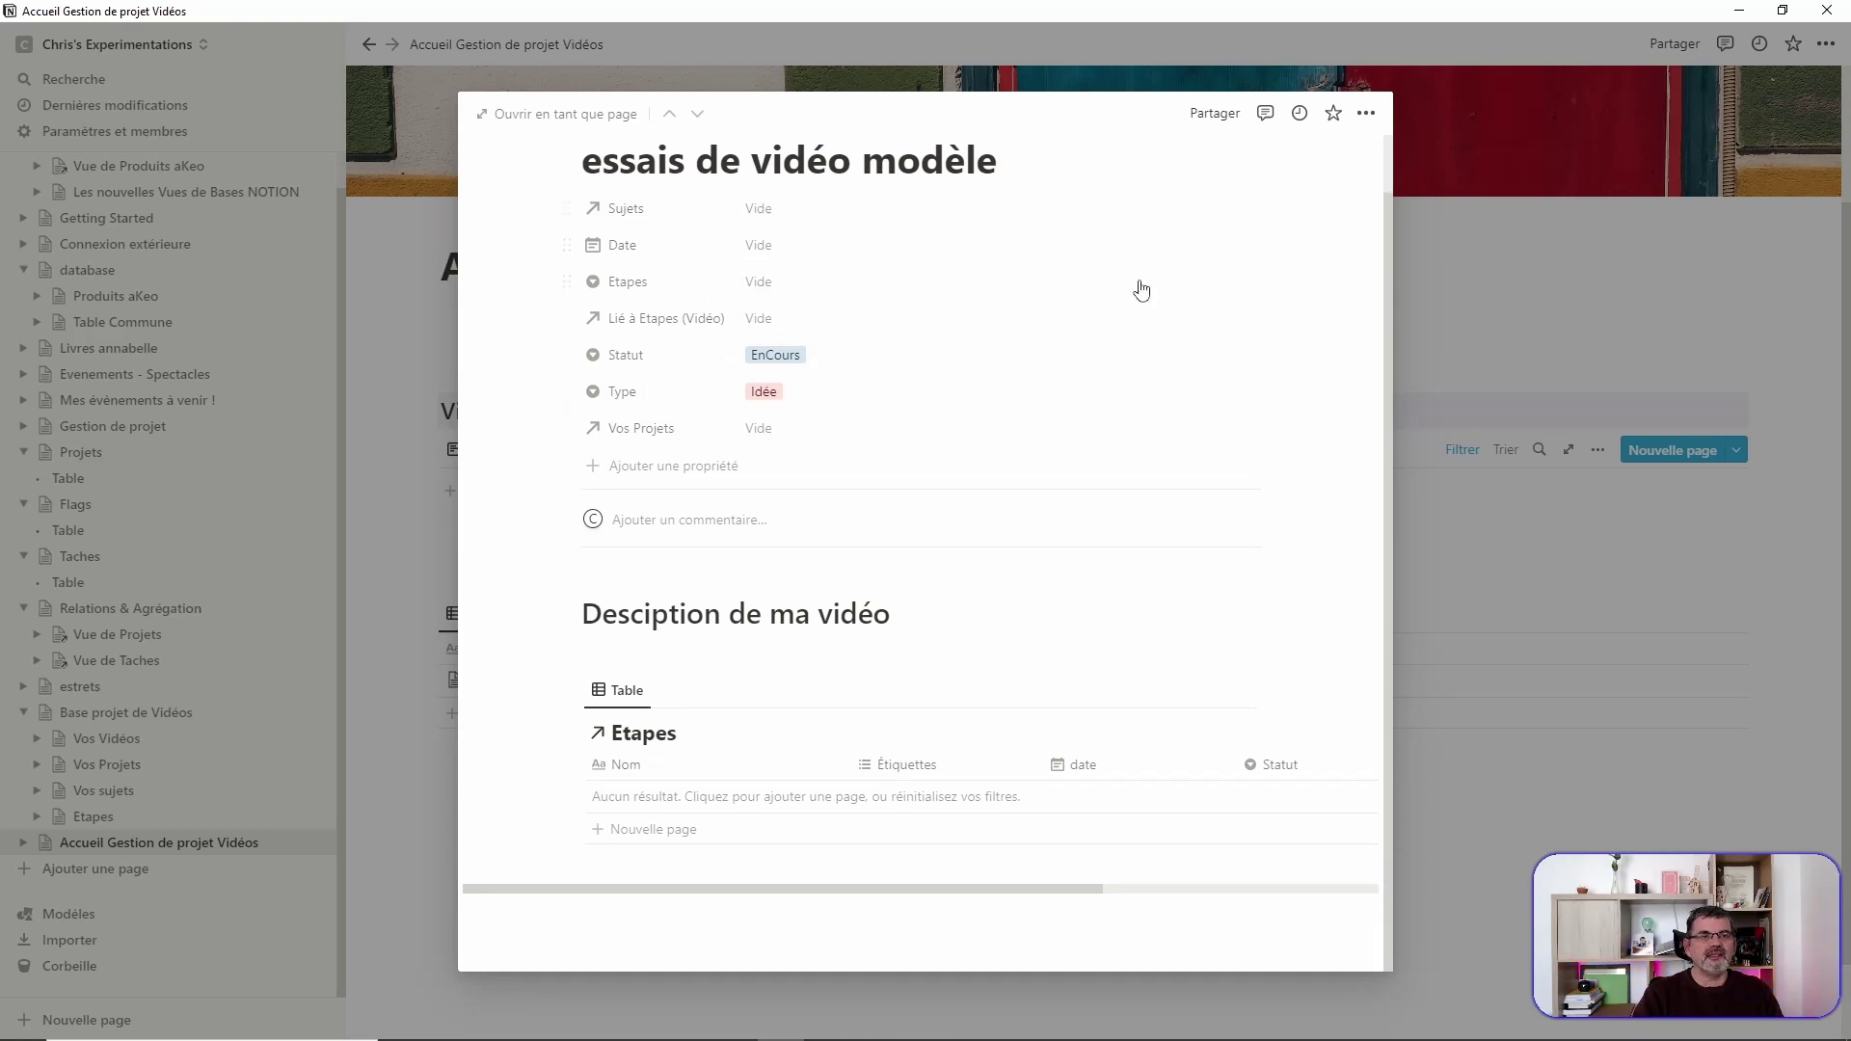
{"action": "left_click_drag", "start_coordinate": [594, 168], "coordinate": [1016, 218]}
{"action": "scroll", "coordinate": [1108, 323], "scroll_direction": "down", "scroll_amount": 1}
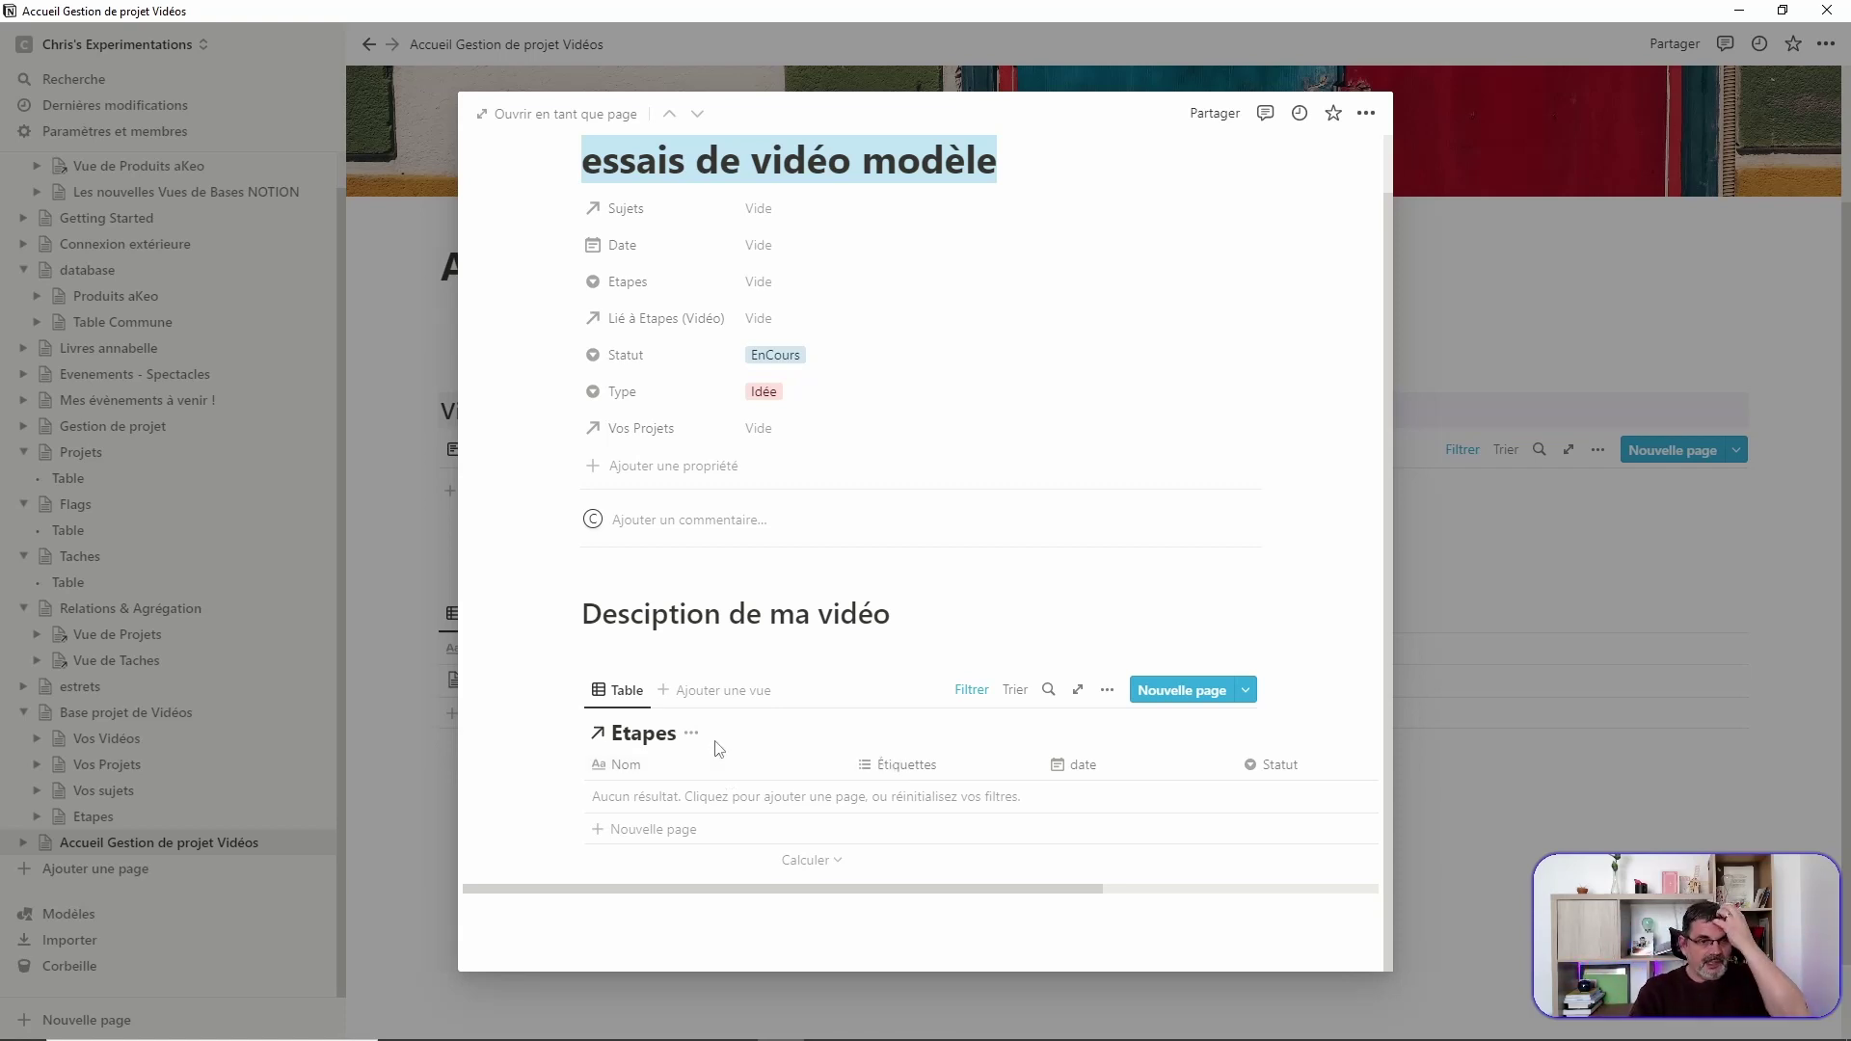
{"action": "left_click", "coordinate": [1466, 796]}
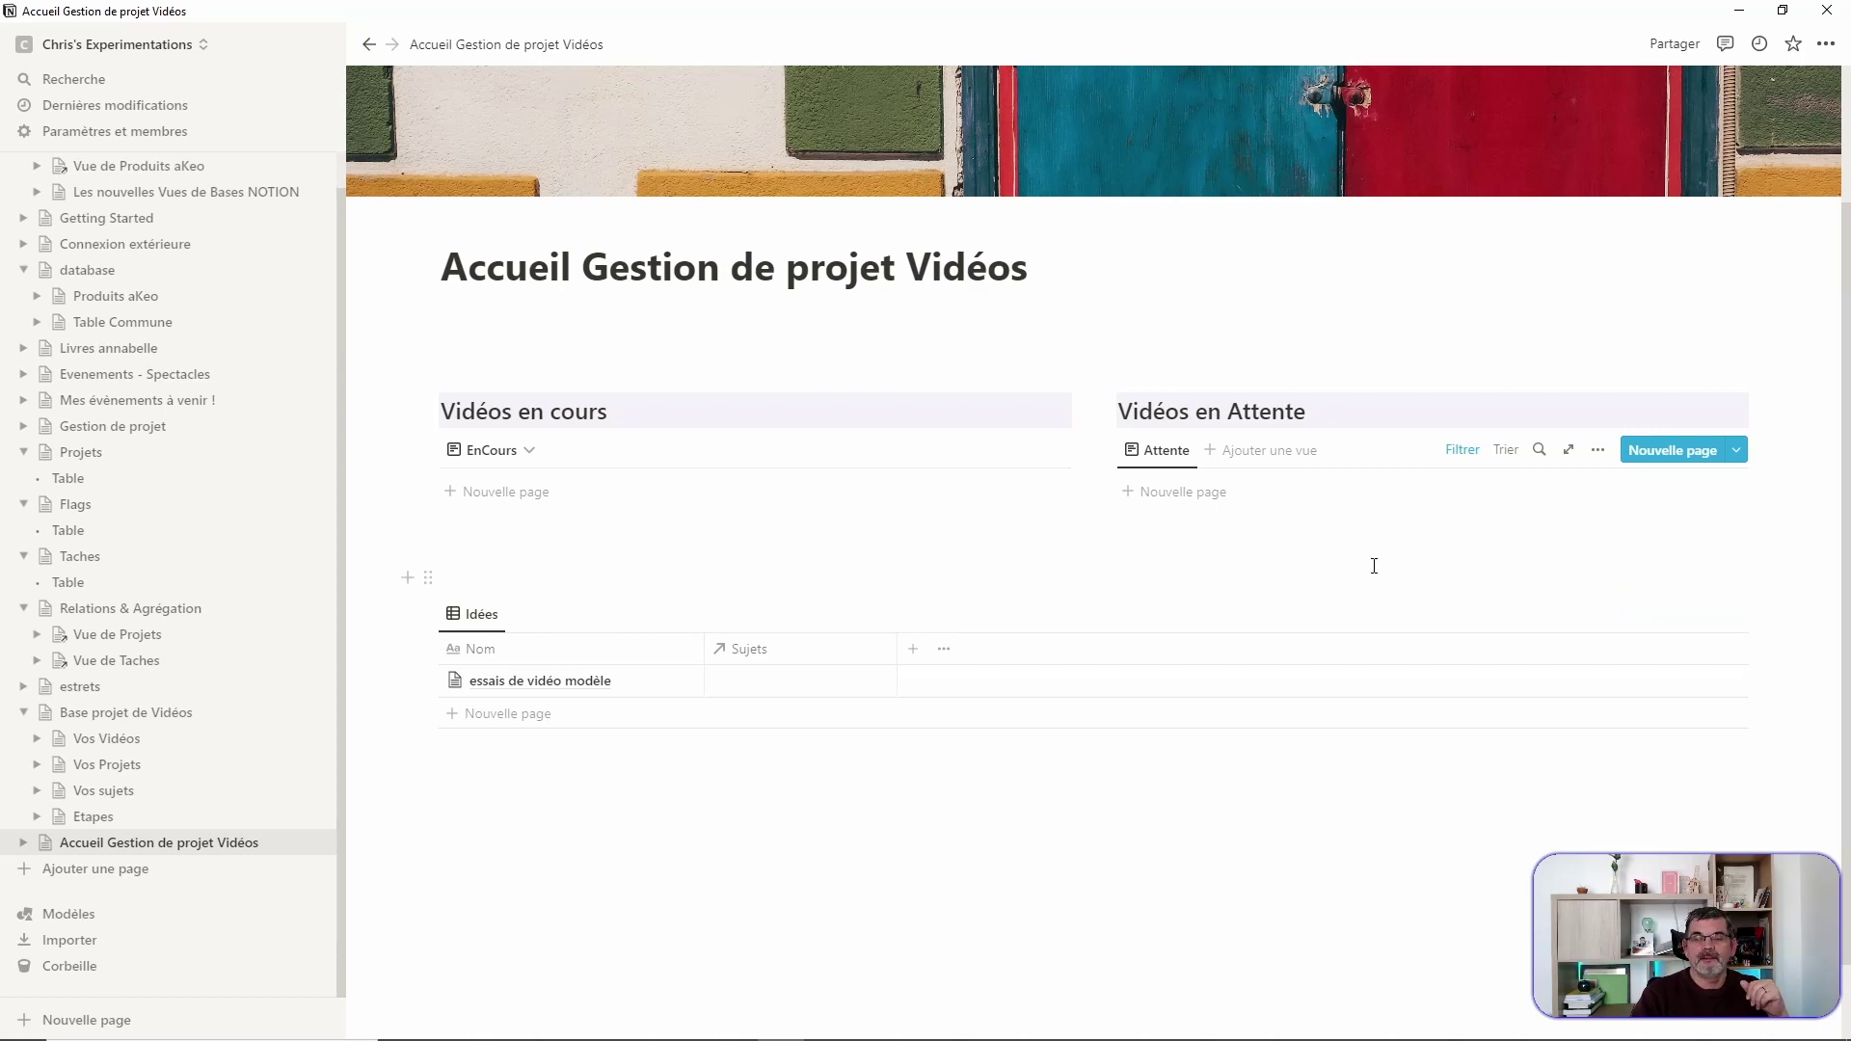
Step: Open the "New Vidéo" template of the Vos Vidéos database for editing from the Vidéos en Attente view
{"action": "left_click", "coordinate": [1736, 451]}
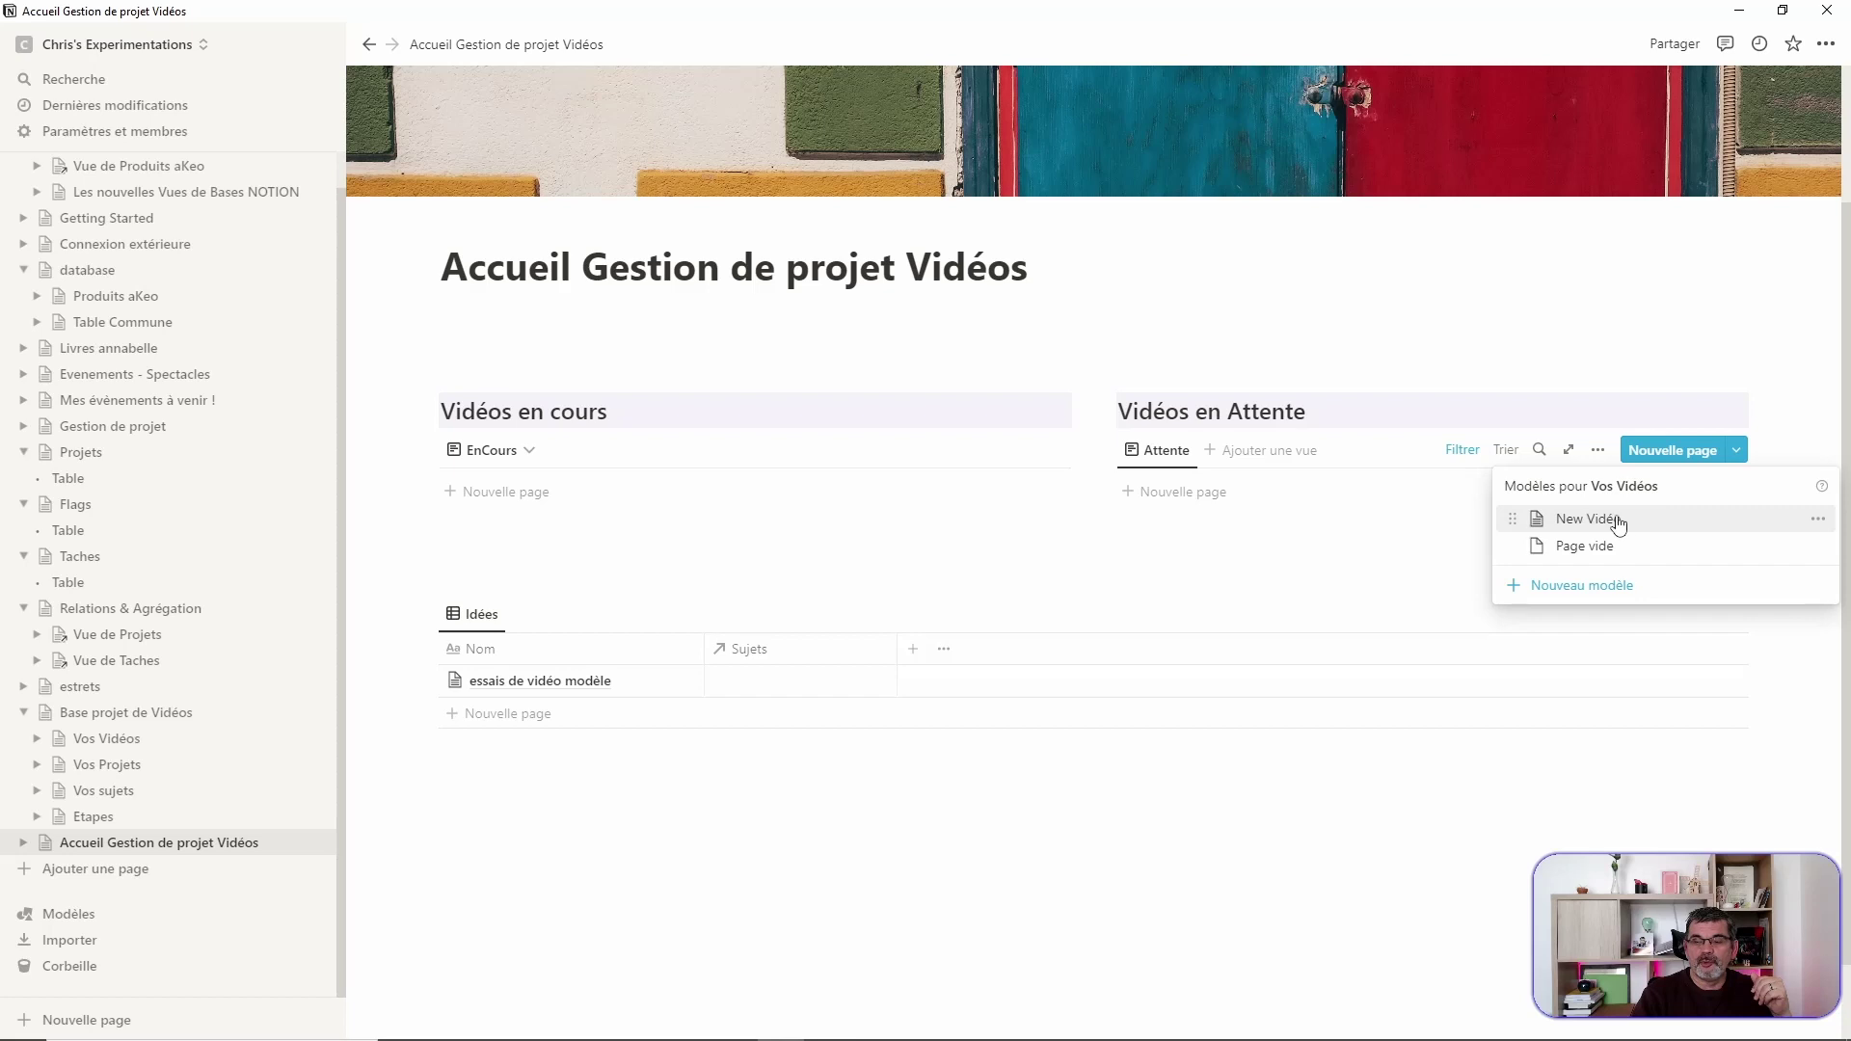
{"action": "left_click", "coordinate": [1818, 518]}
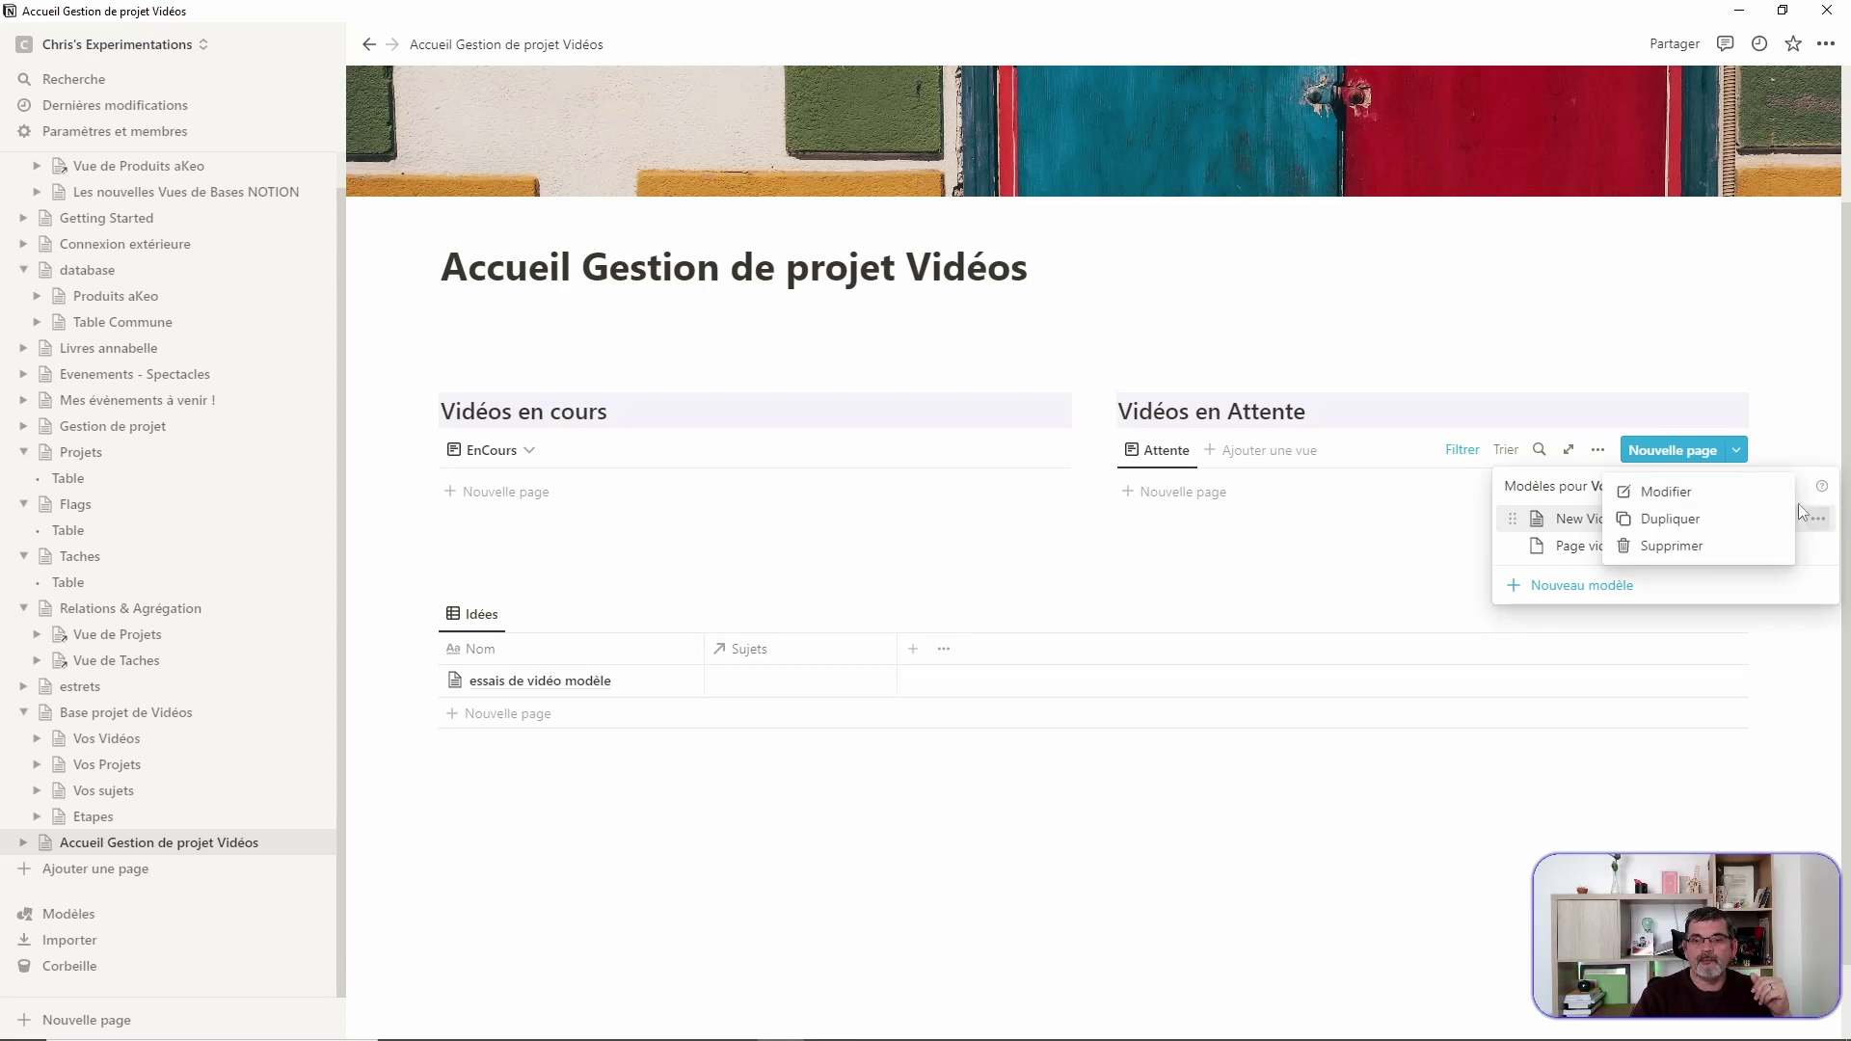
{"action": "left_click", "coordinate": [1691, 494]}
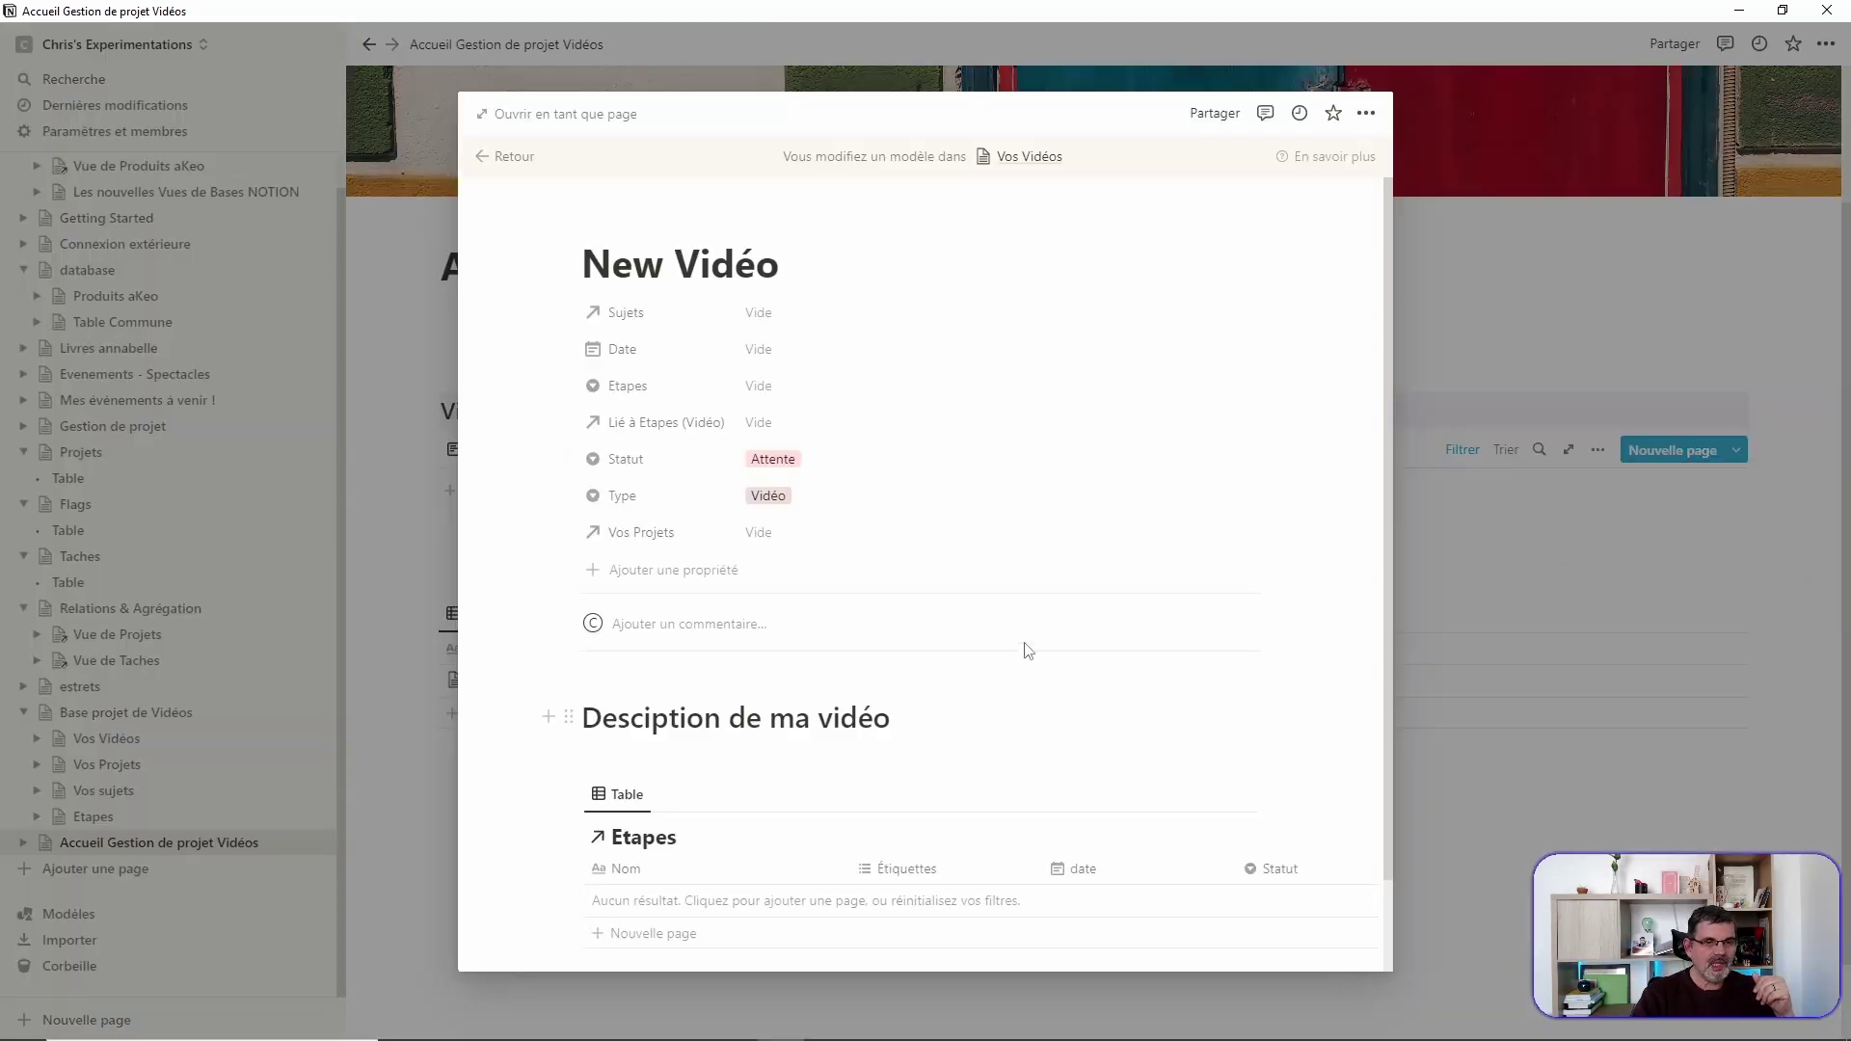
Step: Examine the New Vidéo template's title, properties, description section and linked Etapes table
{"action": "scroll", "coordinate": [1022, 646], "scroll_direction": "down", "scroll_amount": 1}
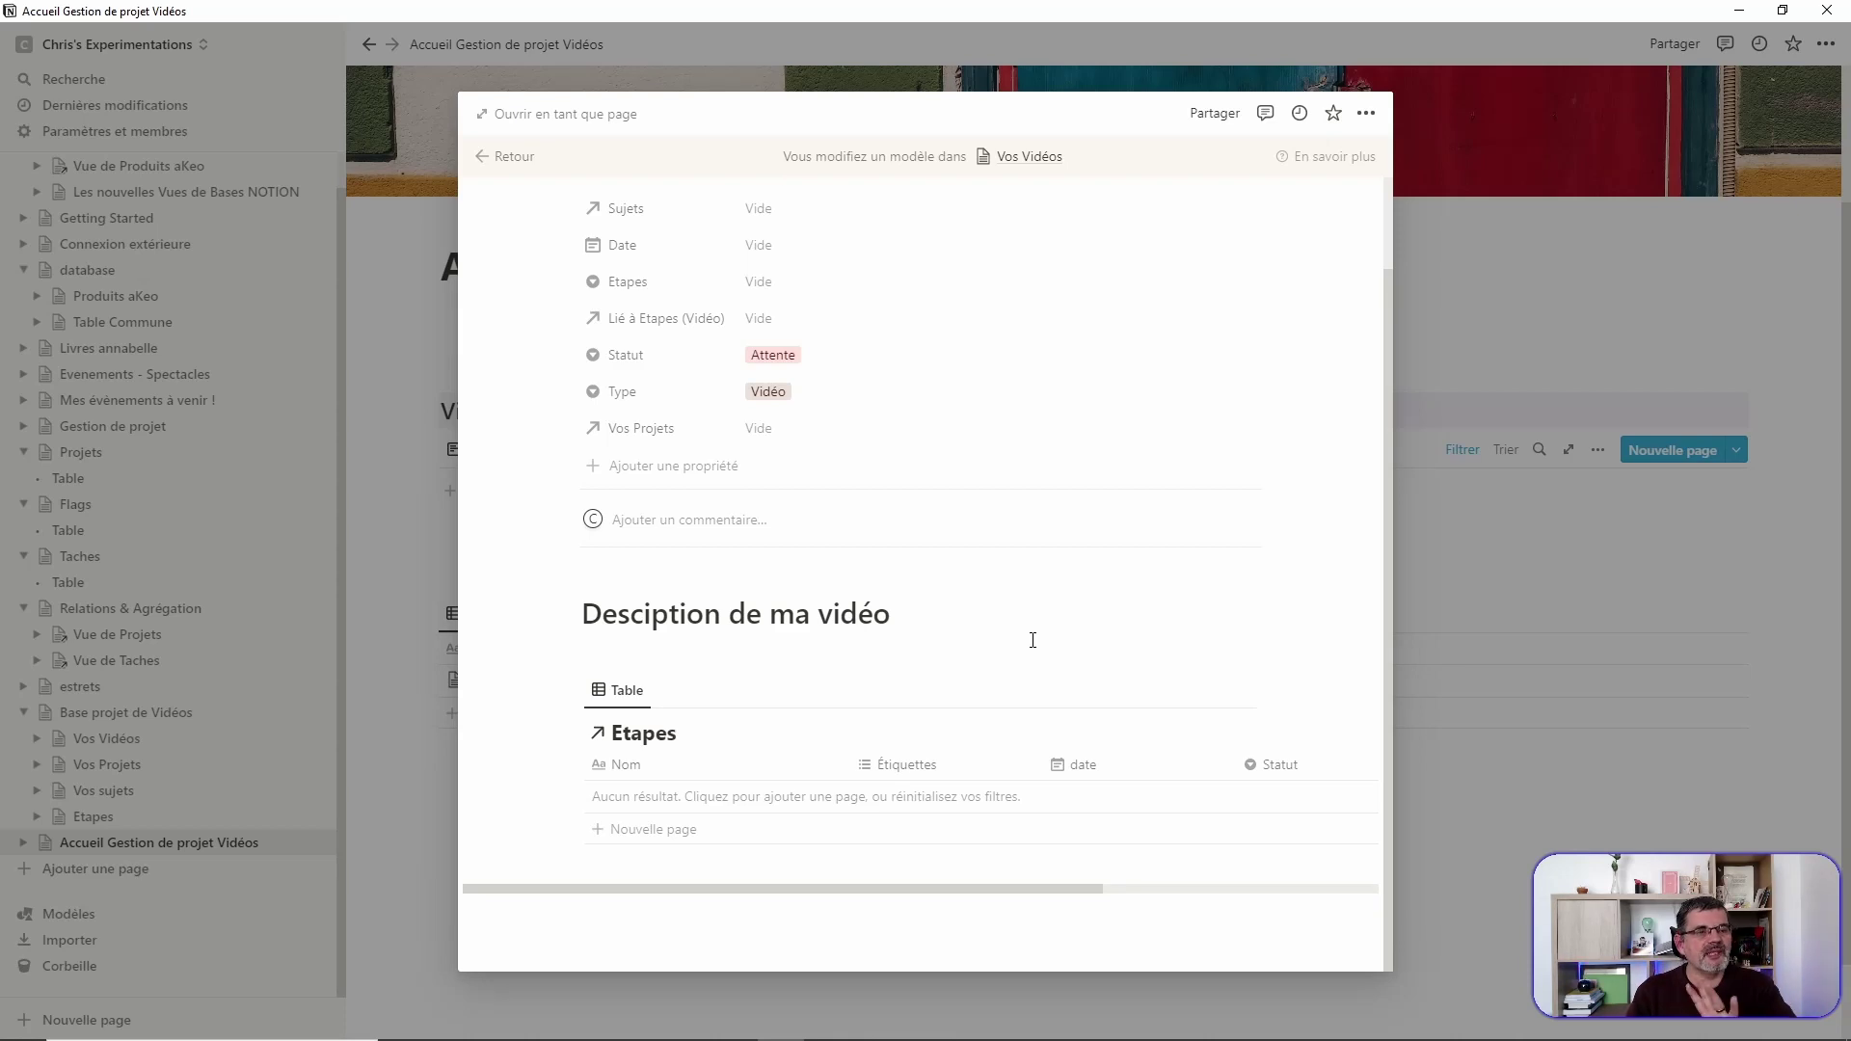
{"action": "scroll", "coordinate": [1026, 632], "scroll_direction": "up", "scroll_amount": 1}
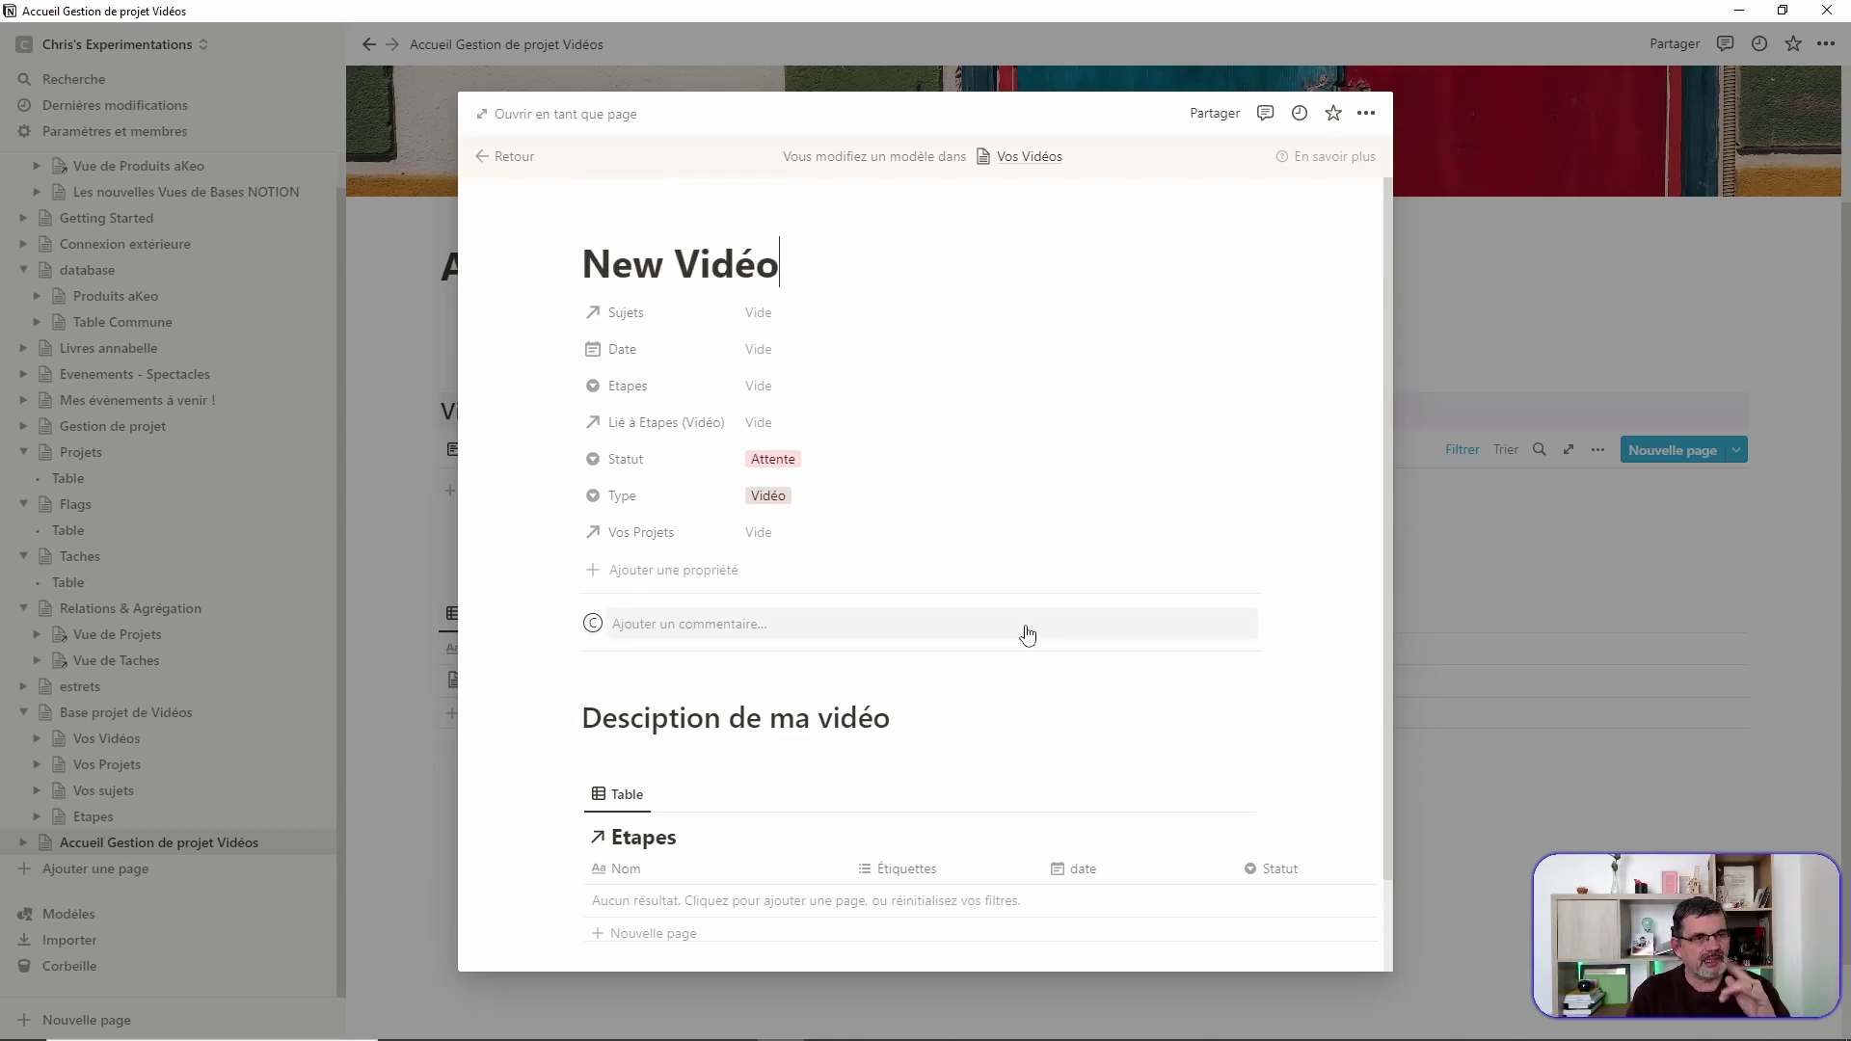
{"action": "left_click_drag", "start_coordinate": [582, 264], "coordinate": [1016, 331]}
{"action": "scroll", "coordinate": [1037, 334], "scroll_direction": "down", "scroll_amount": 1}
{"action": "scroll", "coordinate": [1049, 359], "scroll_direction": "up", "scroll_amount": 1}
{"action": "scroll", "coordinate": [1181, 429], "scroll_direction": "down", "scroll_amount": 1}
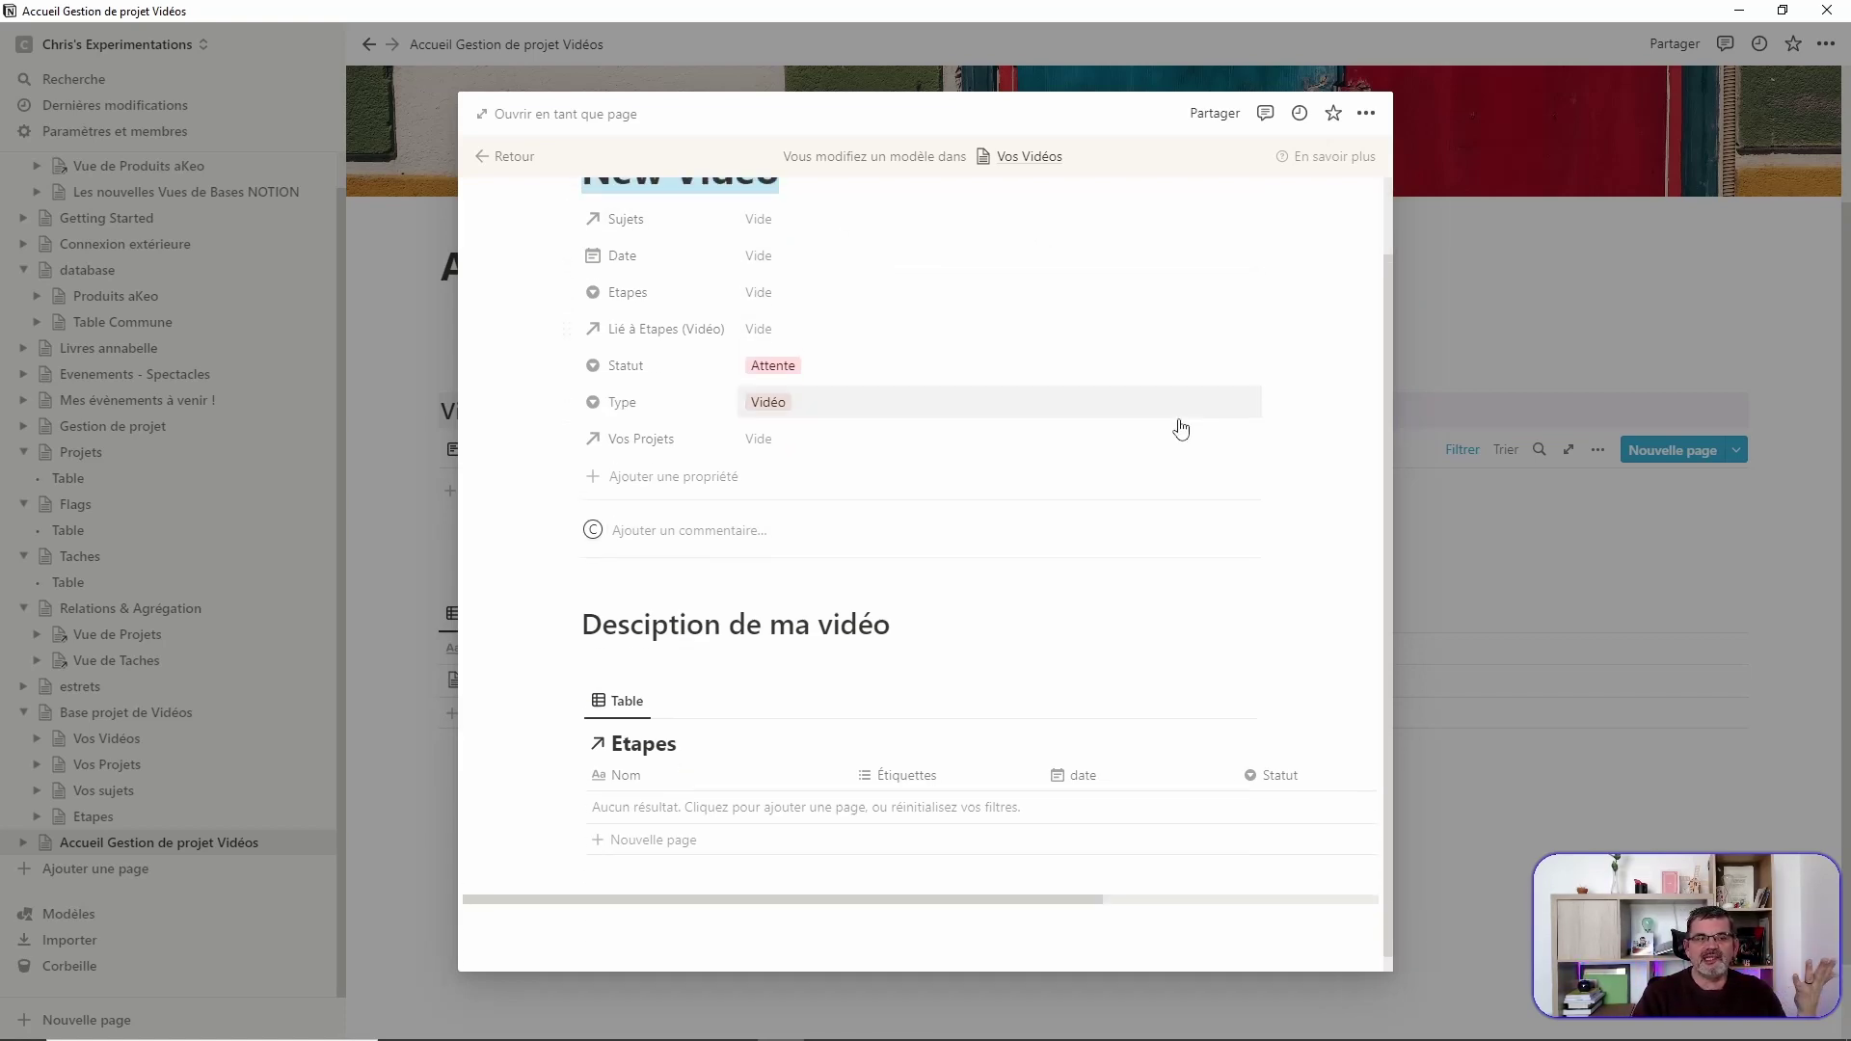
{"action": "scroll", "coordinate": [1060, 357], "scroll_direction": "up", "scroll_amount": 1}
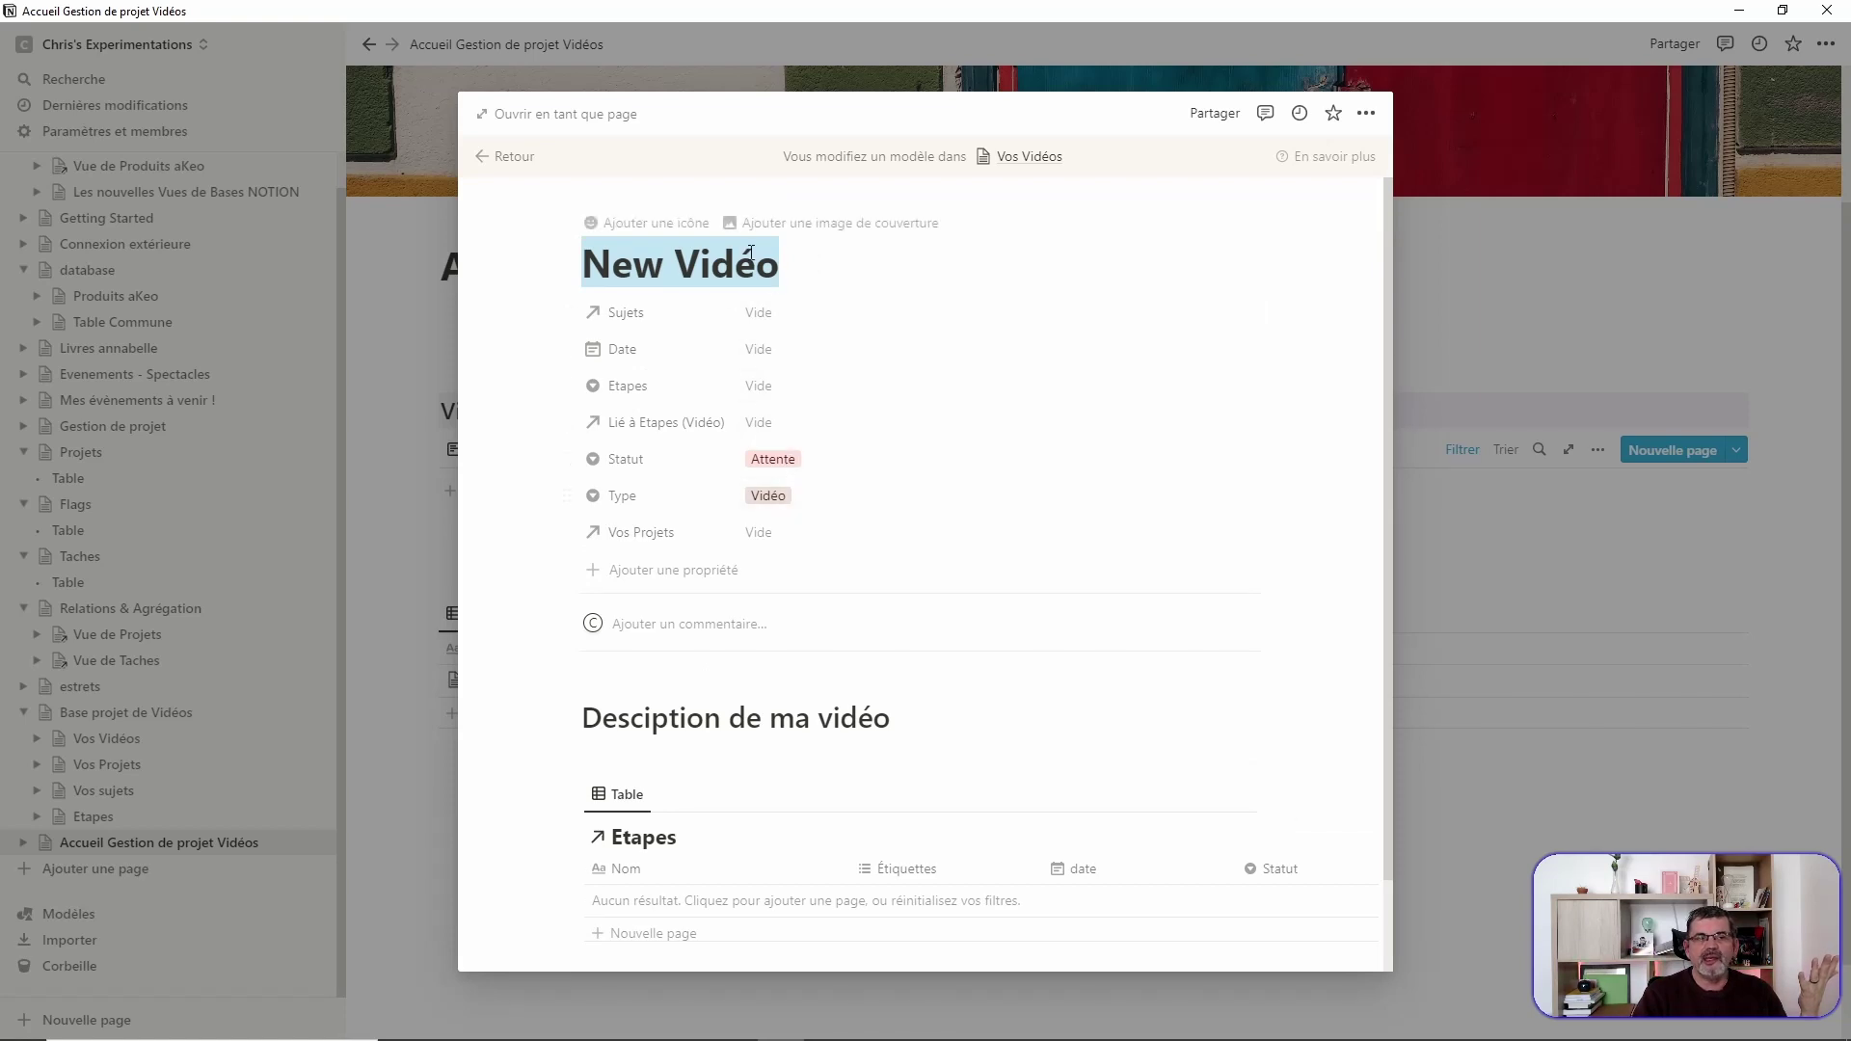
{"action": "scroll", "coordinate": [931, 492], "scroll_direction": "down", "scroll_amount": 1}
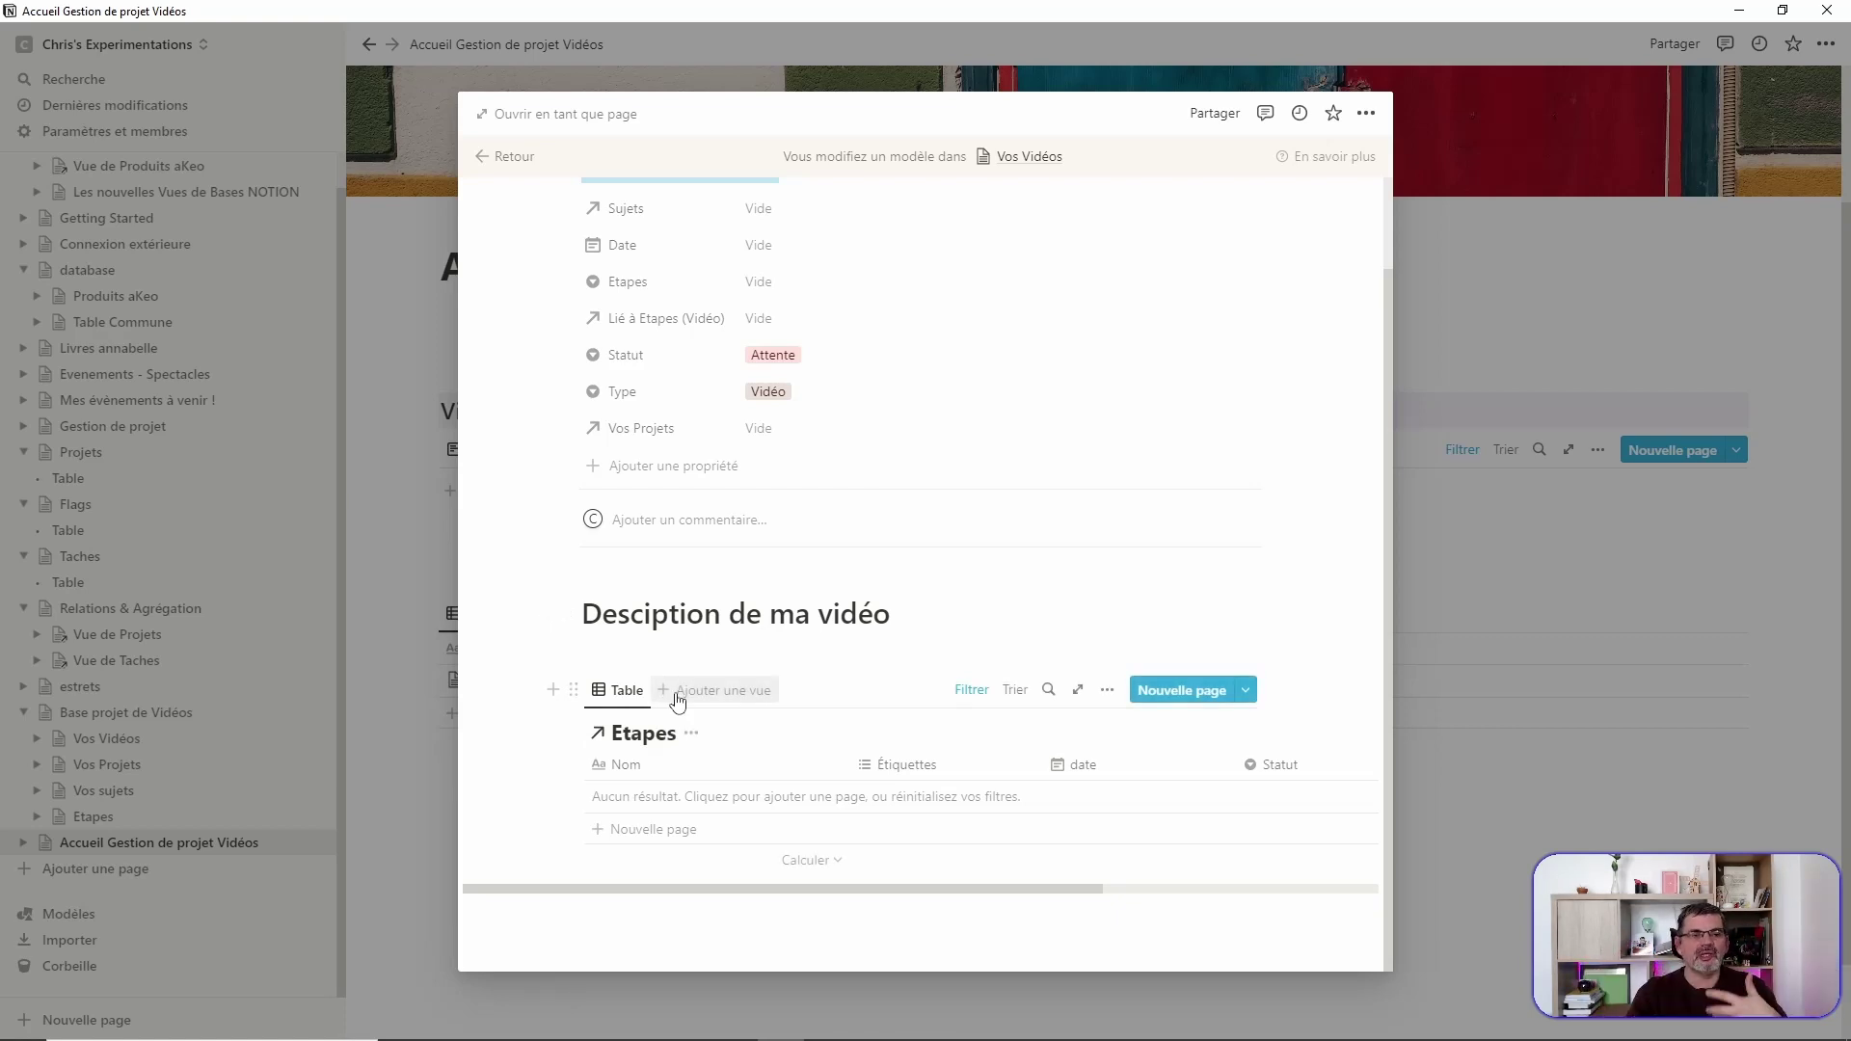
{"action": "scroll", "coordinate": [906, 279], "scroll_direction": "up", "scroll_amount": 1}
{"action": "scroll", "coordinate": [896, 453], "scroll_direction": "down", "scroll_amount": 1}
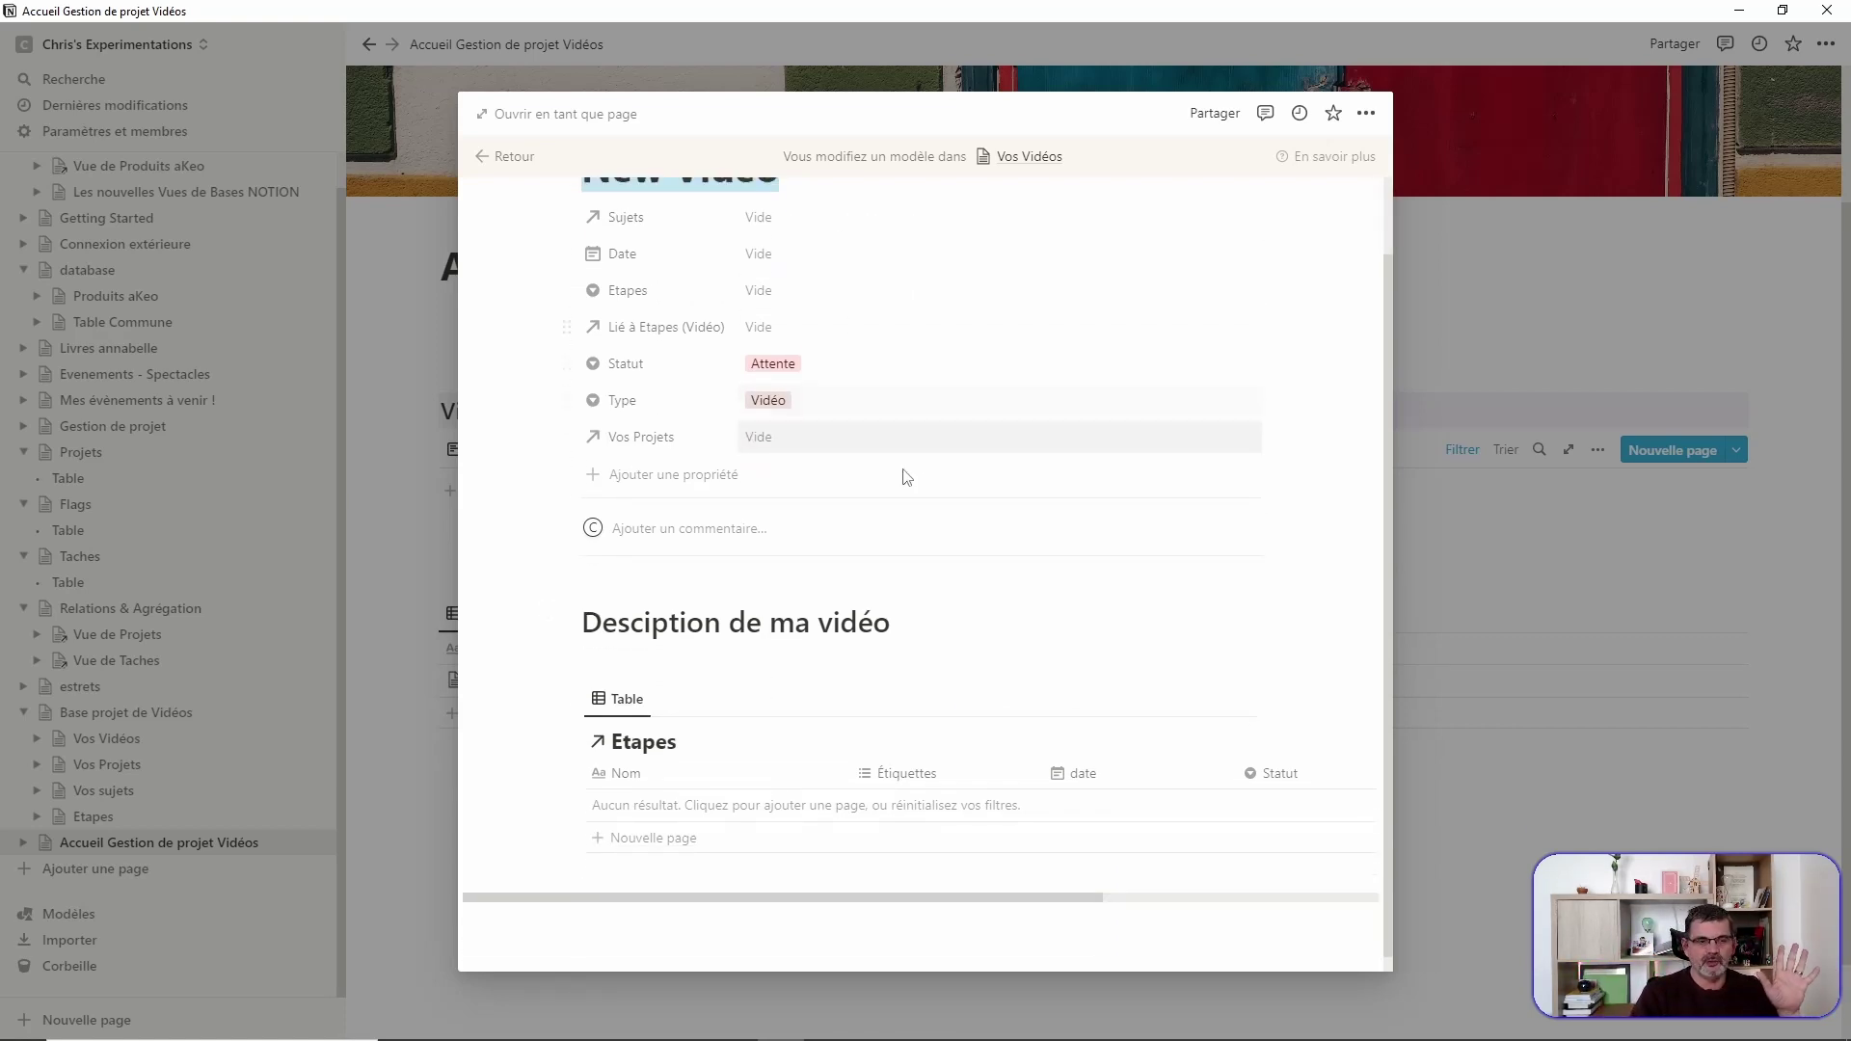
Step: Add a first entry named "Script" to the Etapes table in the New Vidéo template
{"action": "left_click", "coordinate": [638, 766]}
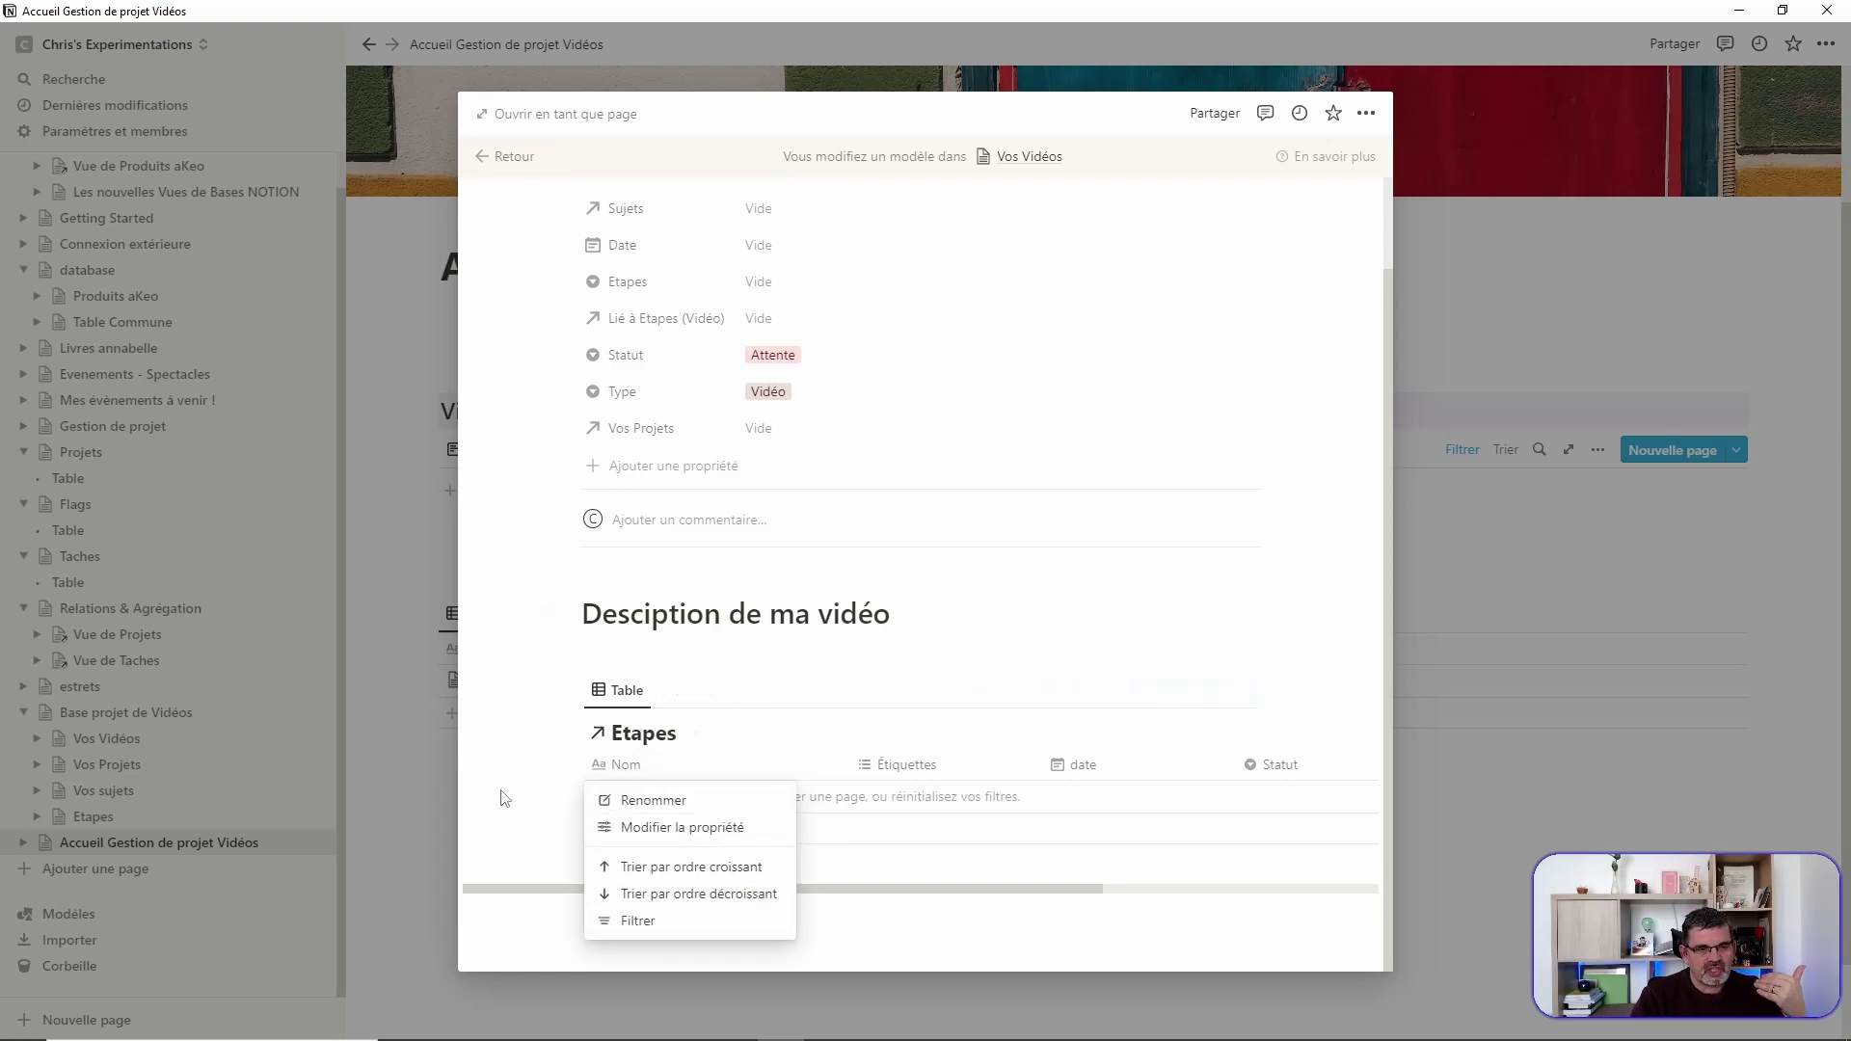
{"action": "left_click", "coordinate": [508, 798]}
{"action": "left_click", "coordinate": [661, 797]}
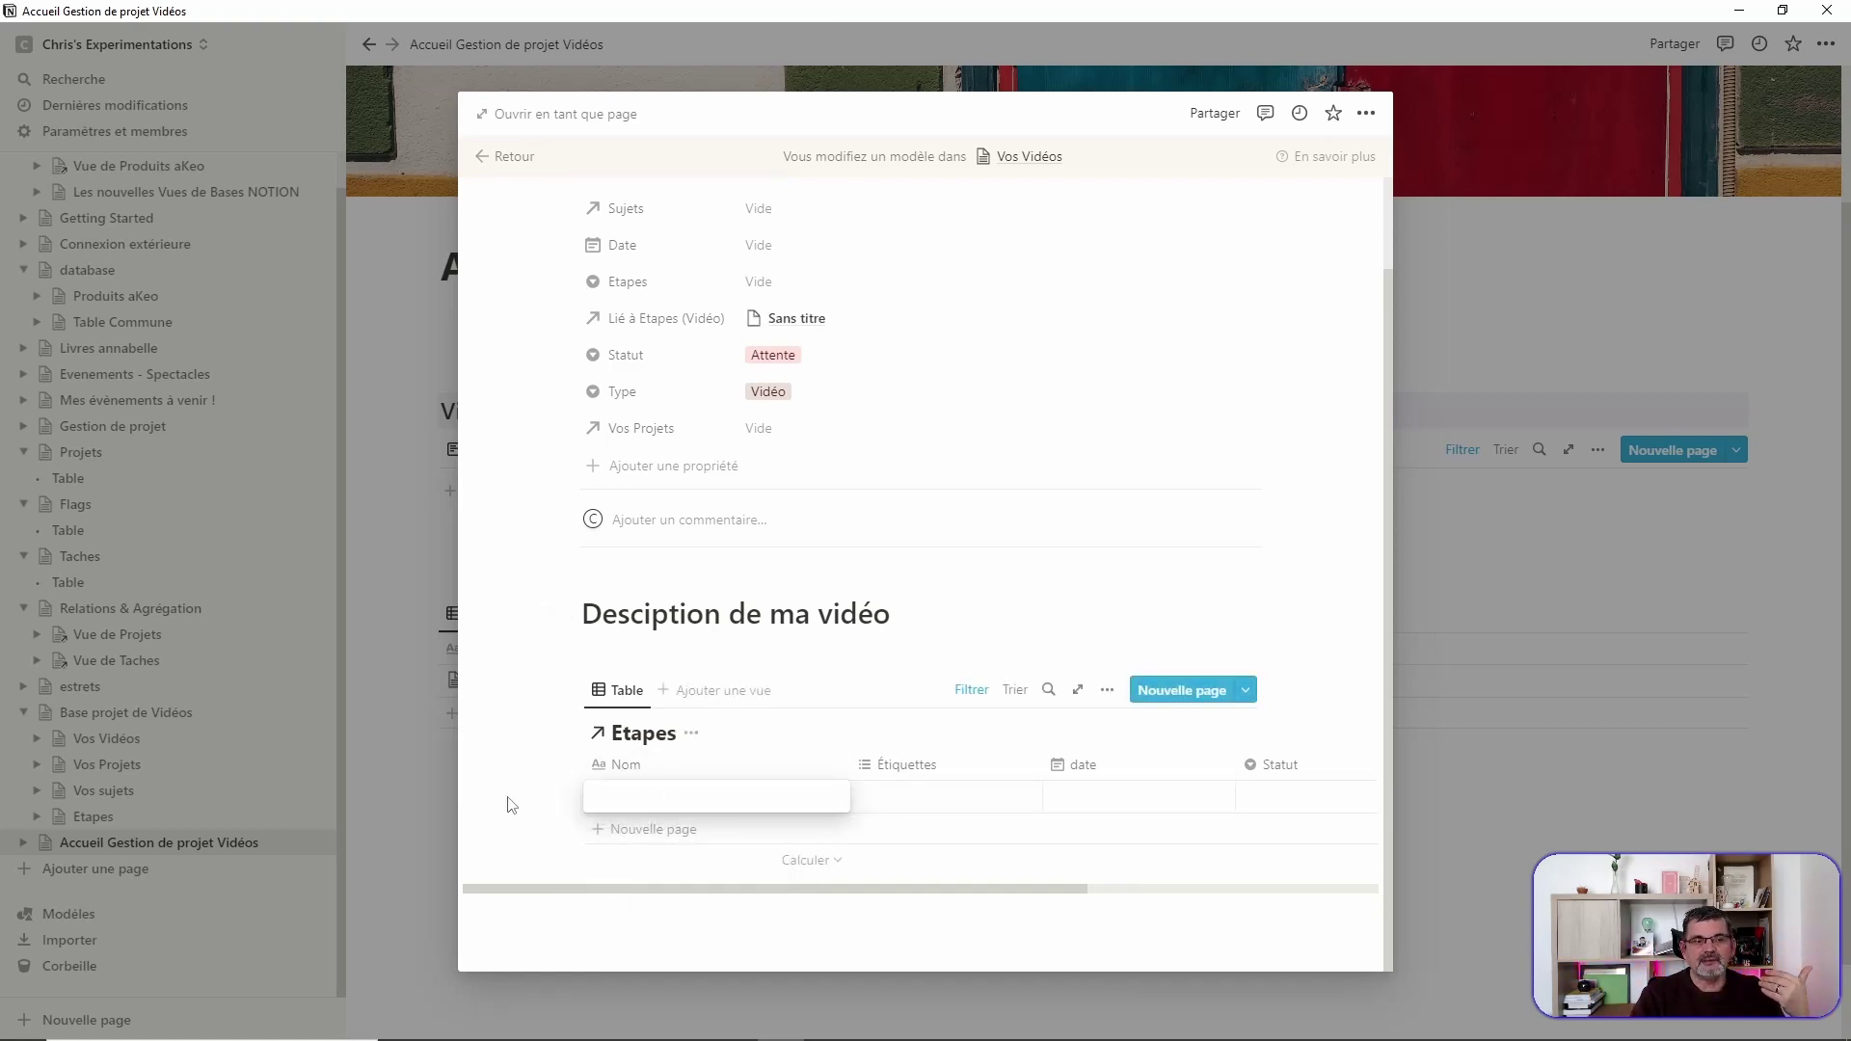
{"action": "key", "text": "Escape"}
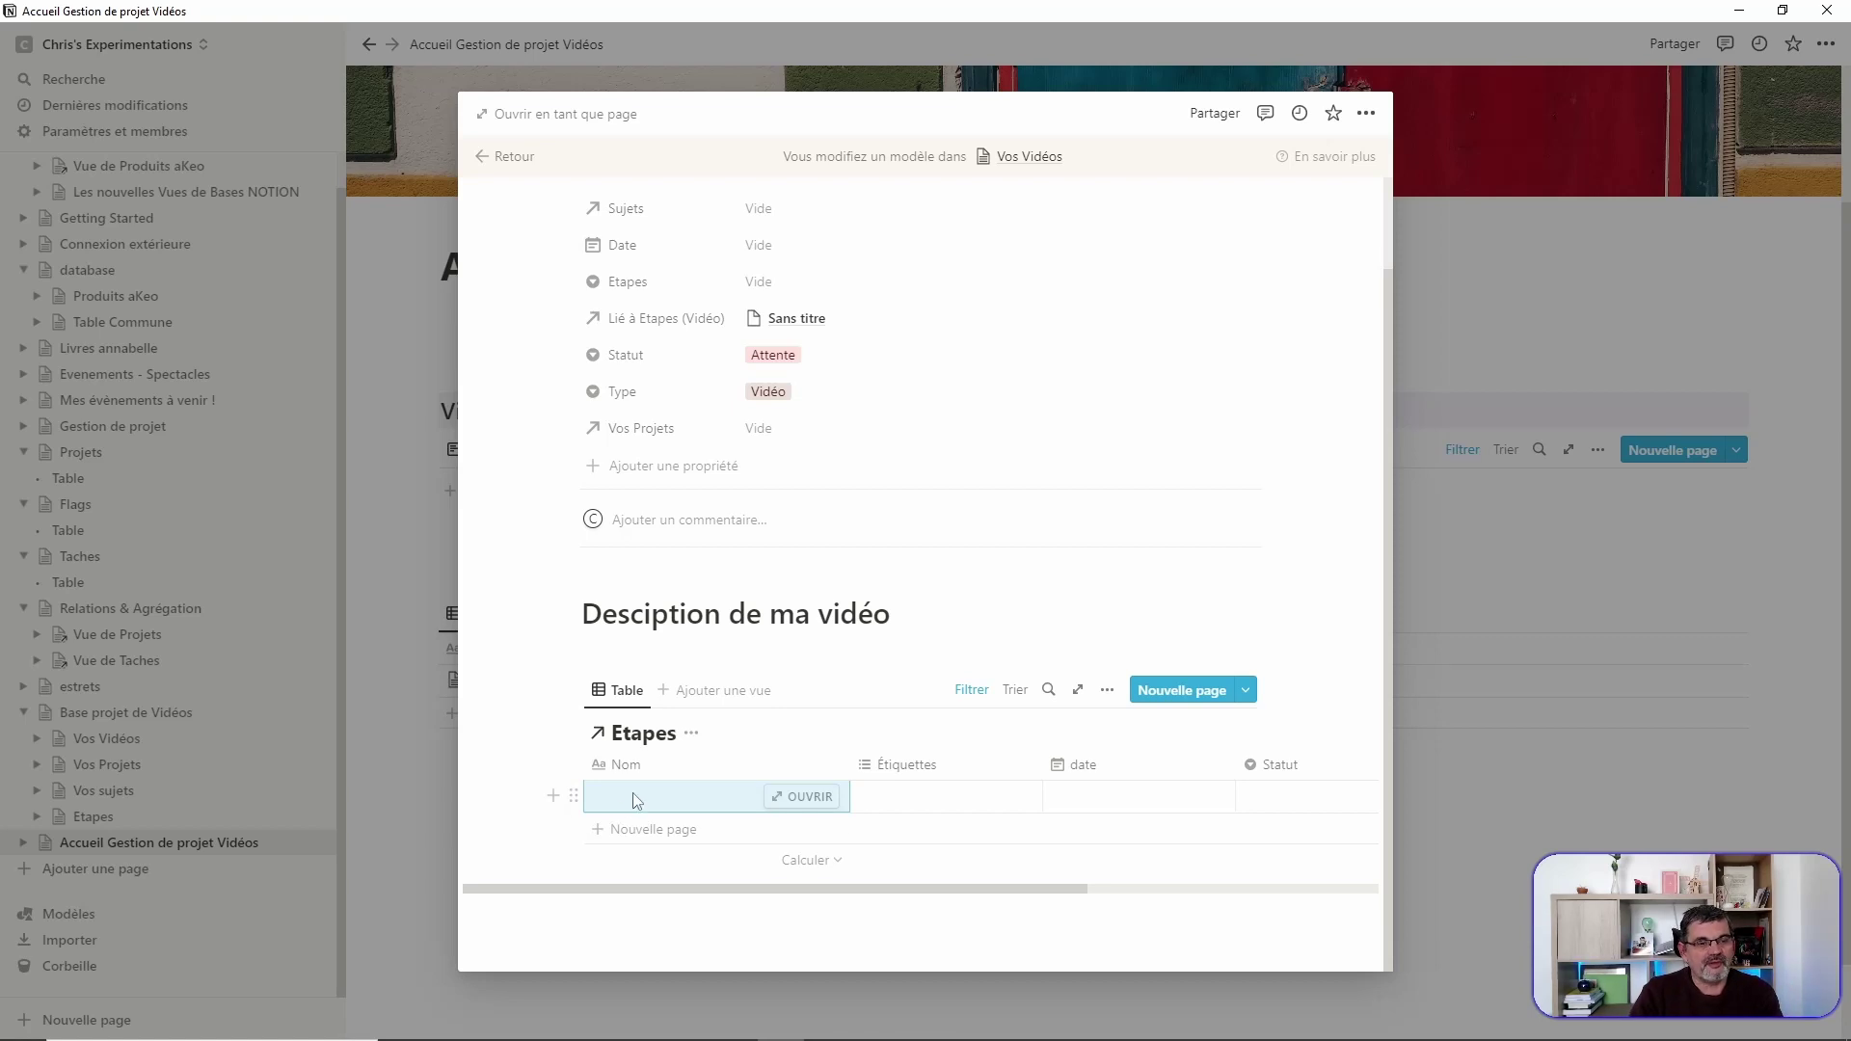
{"action": "left_click", "coordinate": [678, 796]}
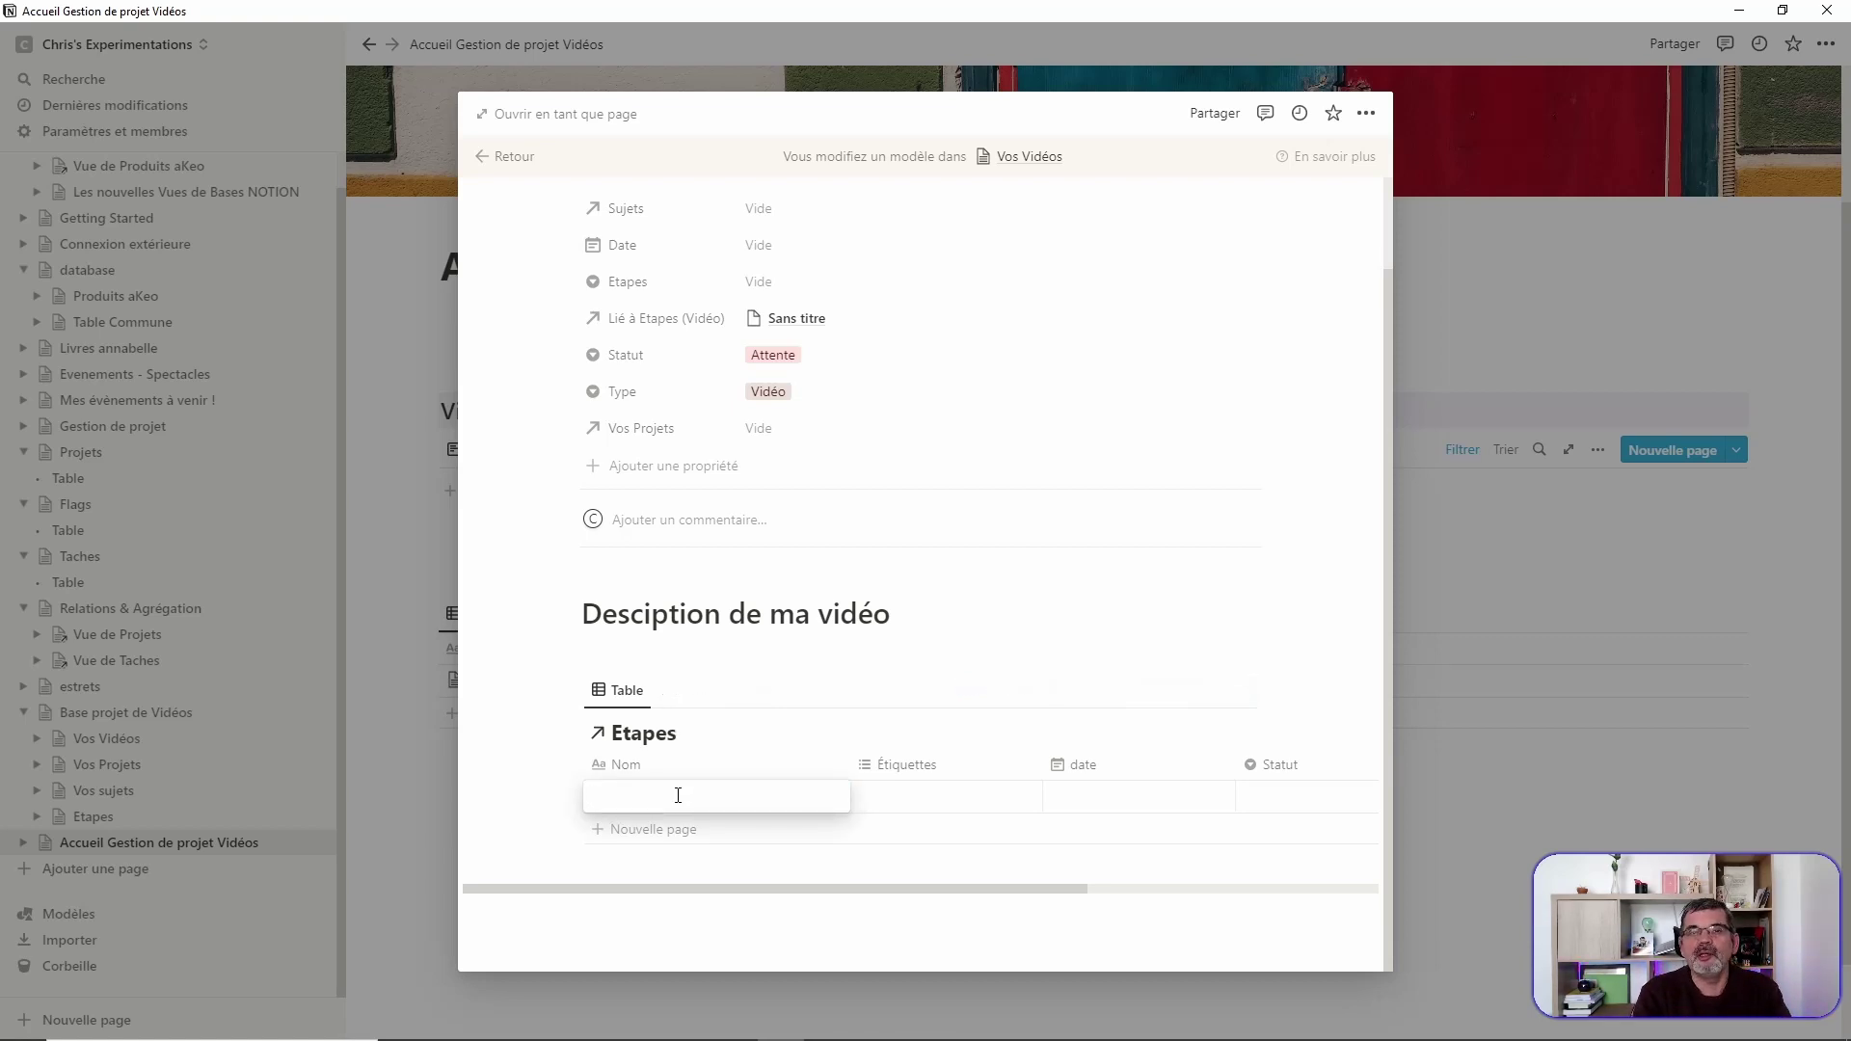
{"action": "type", "text": "Script"}
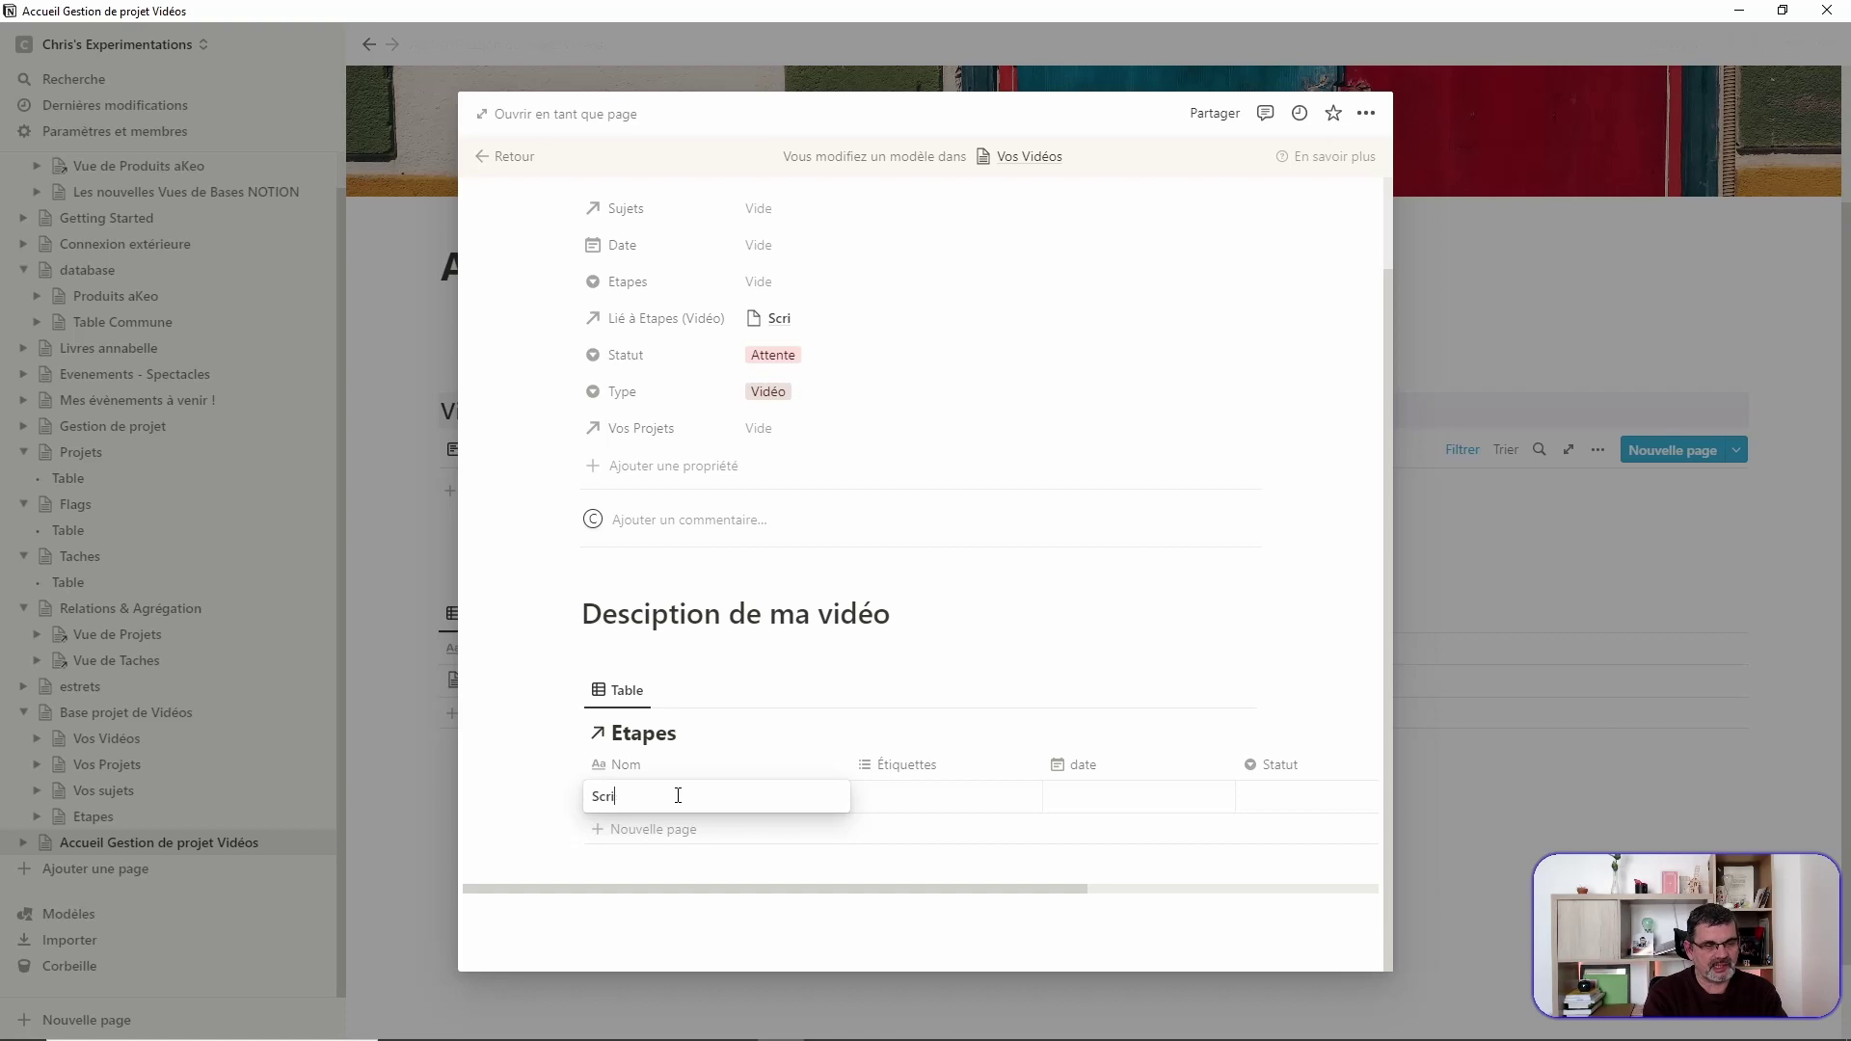
{"action": "key", "text": "Escape"}
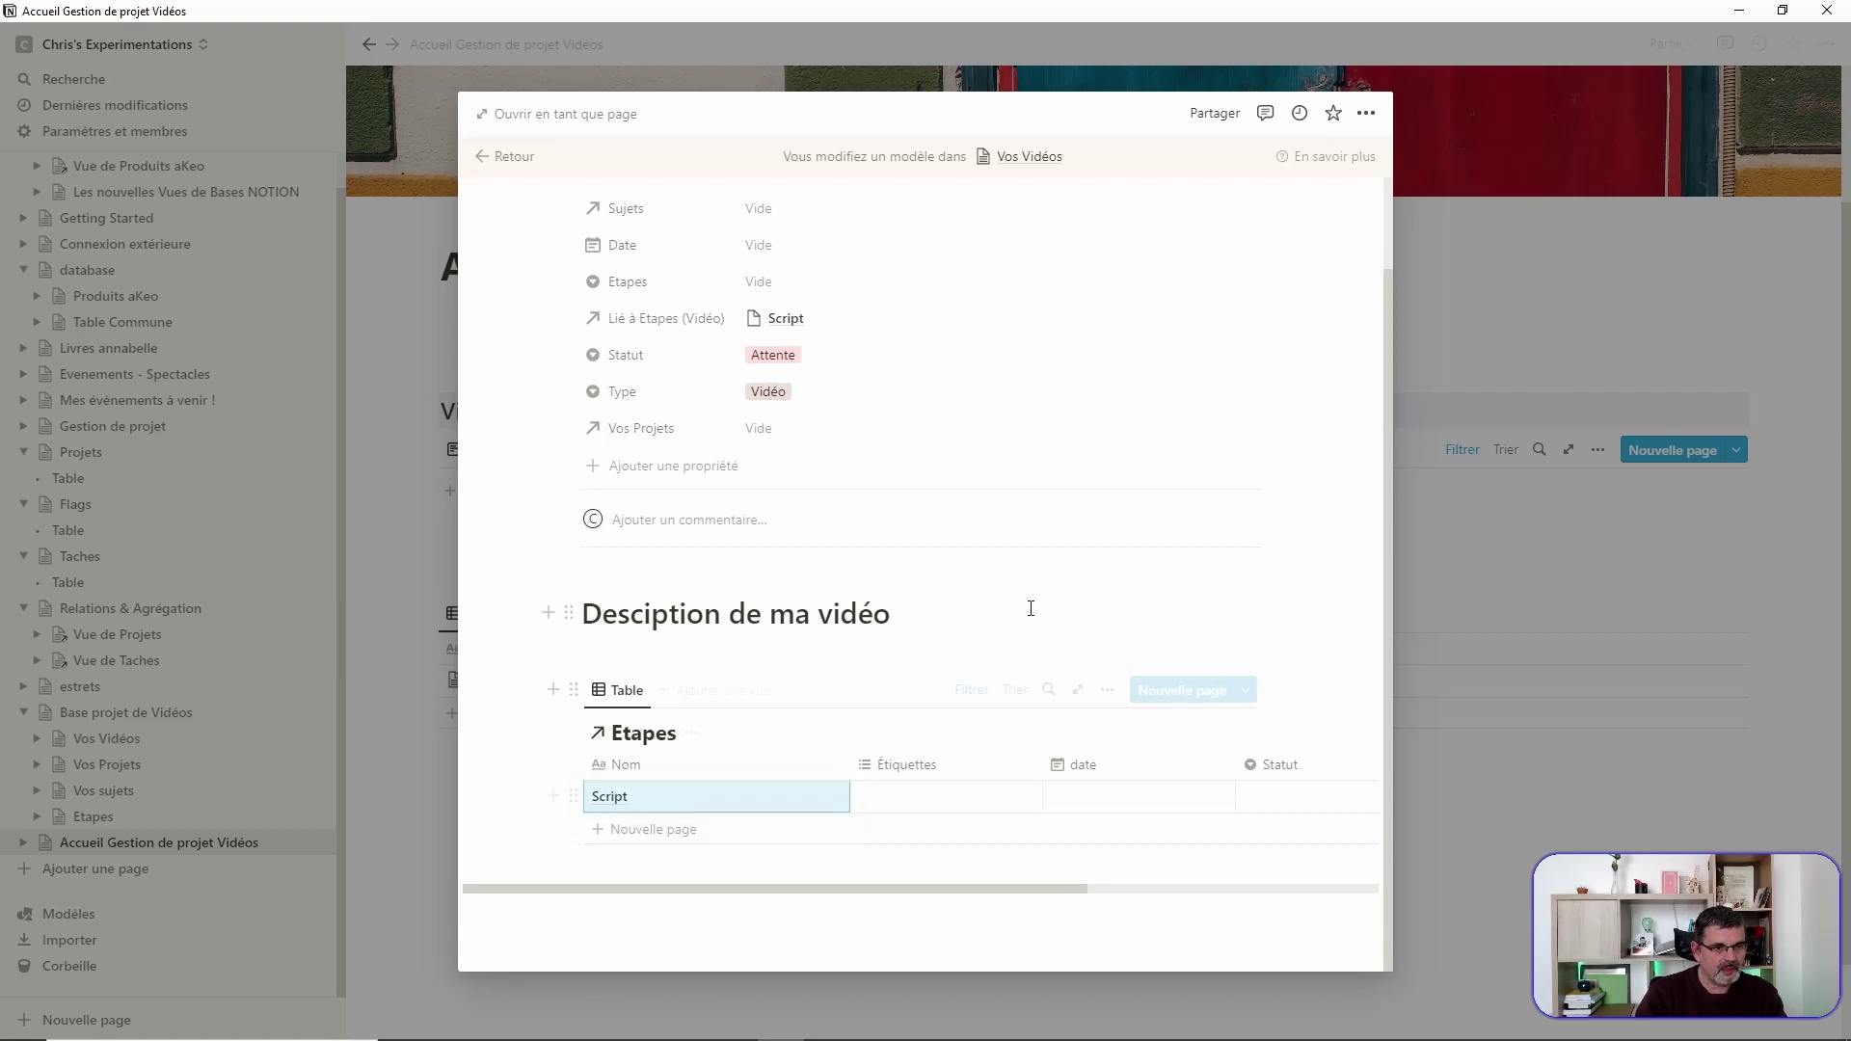
Step: Add an entry named "Tournage" below Script in the Etapes table
{"action": "left_click", "coordinate": [632, 830]}
{"action": "type", "text": "Topurn"}
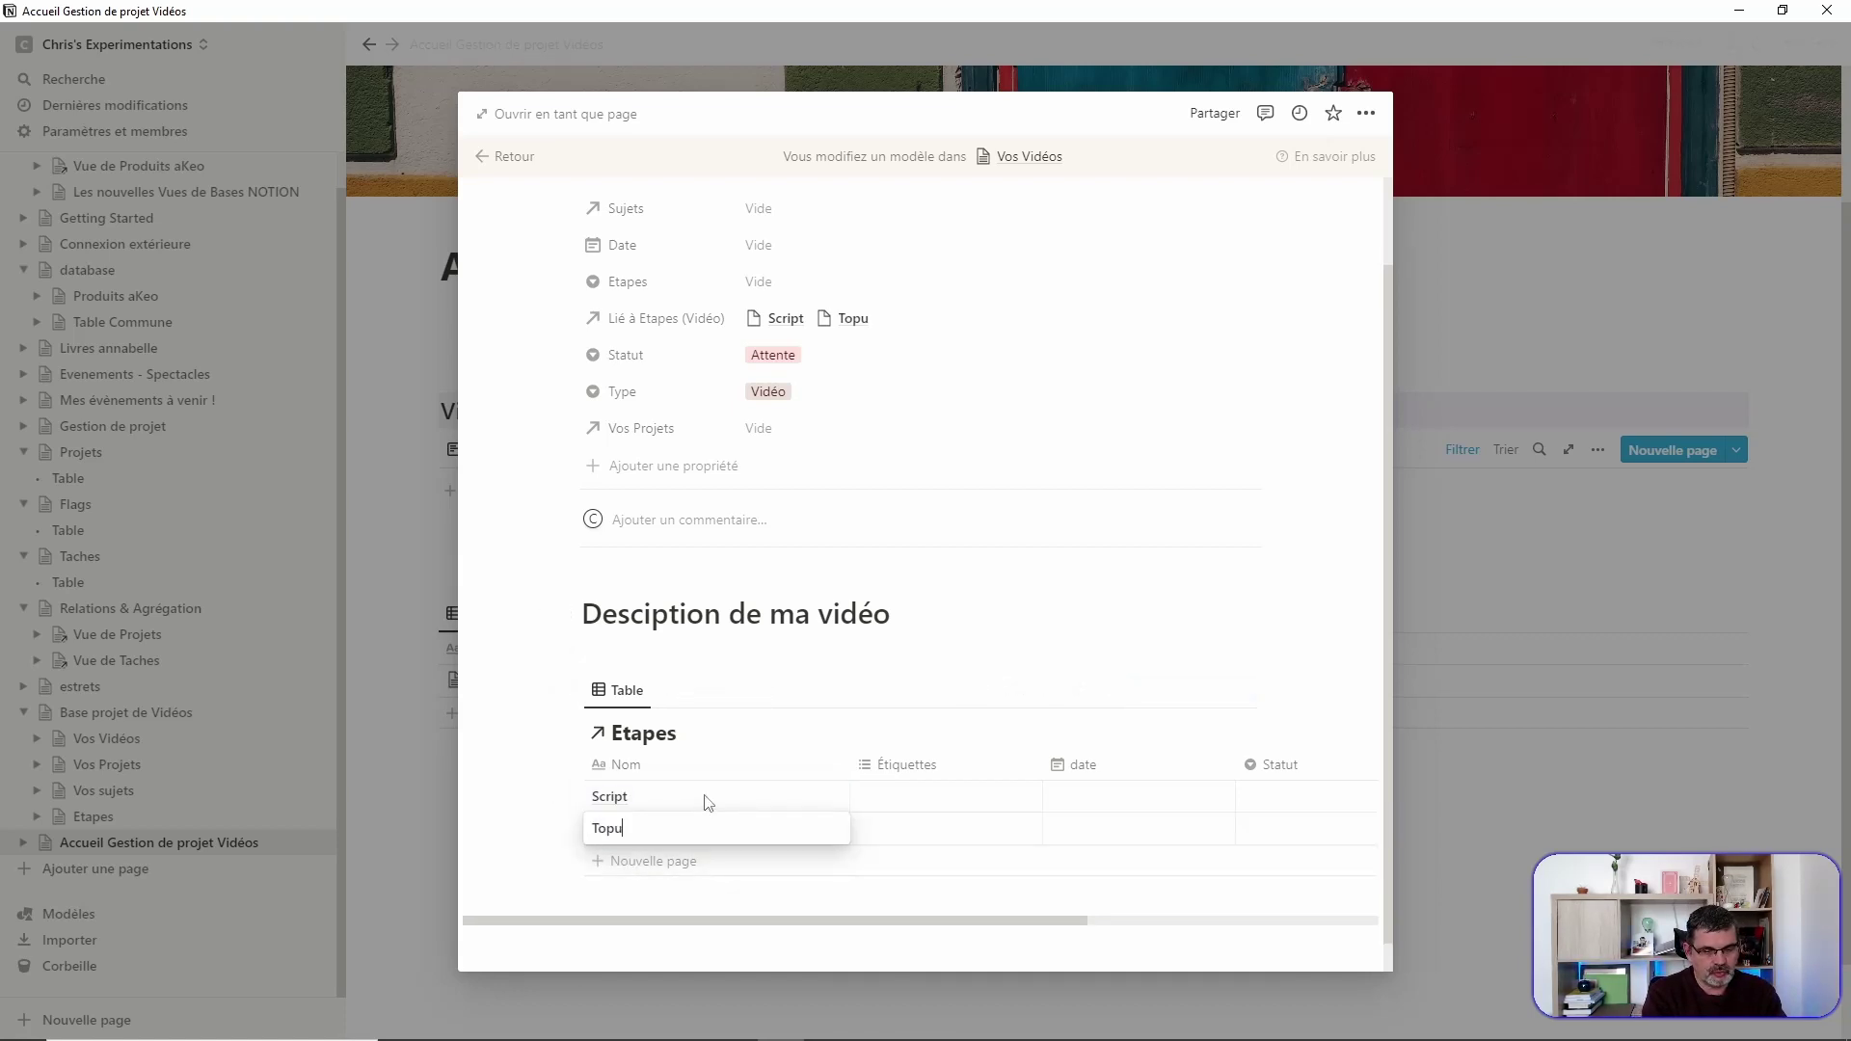
{"action": "key", "text": "BackSpace"}
{"action": "key", "text": "BackSpace"}
{"action": "key", "text": "BackSpace"}
{"action": "type", "text": "urnage"}
{"action": "key", "text": "Escape"}
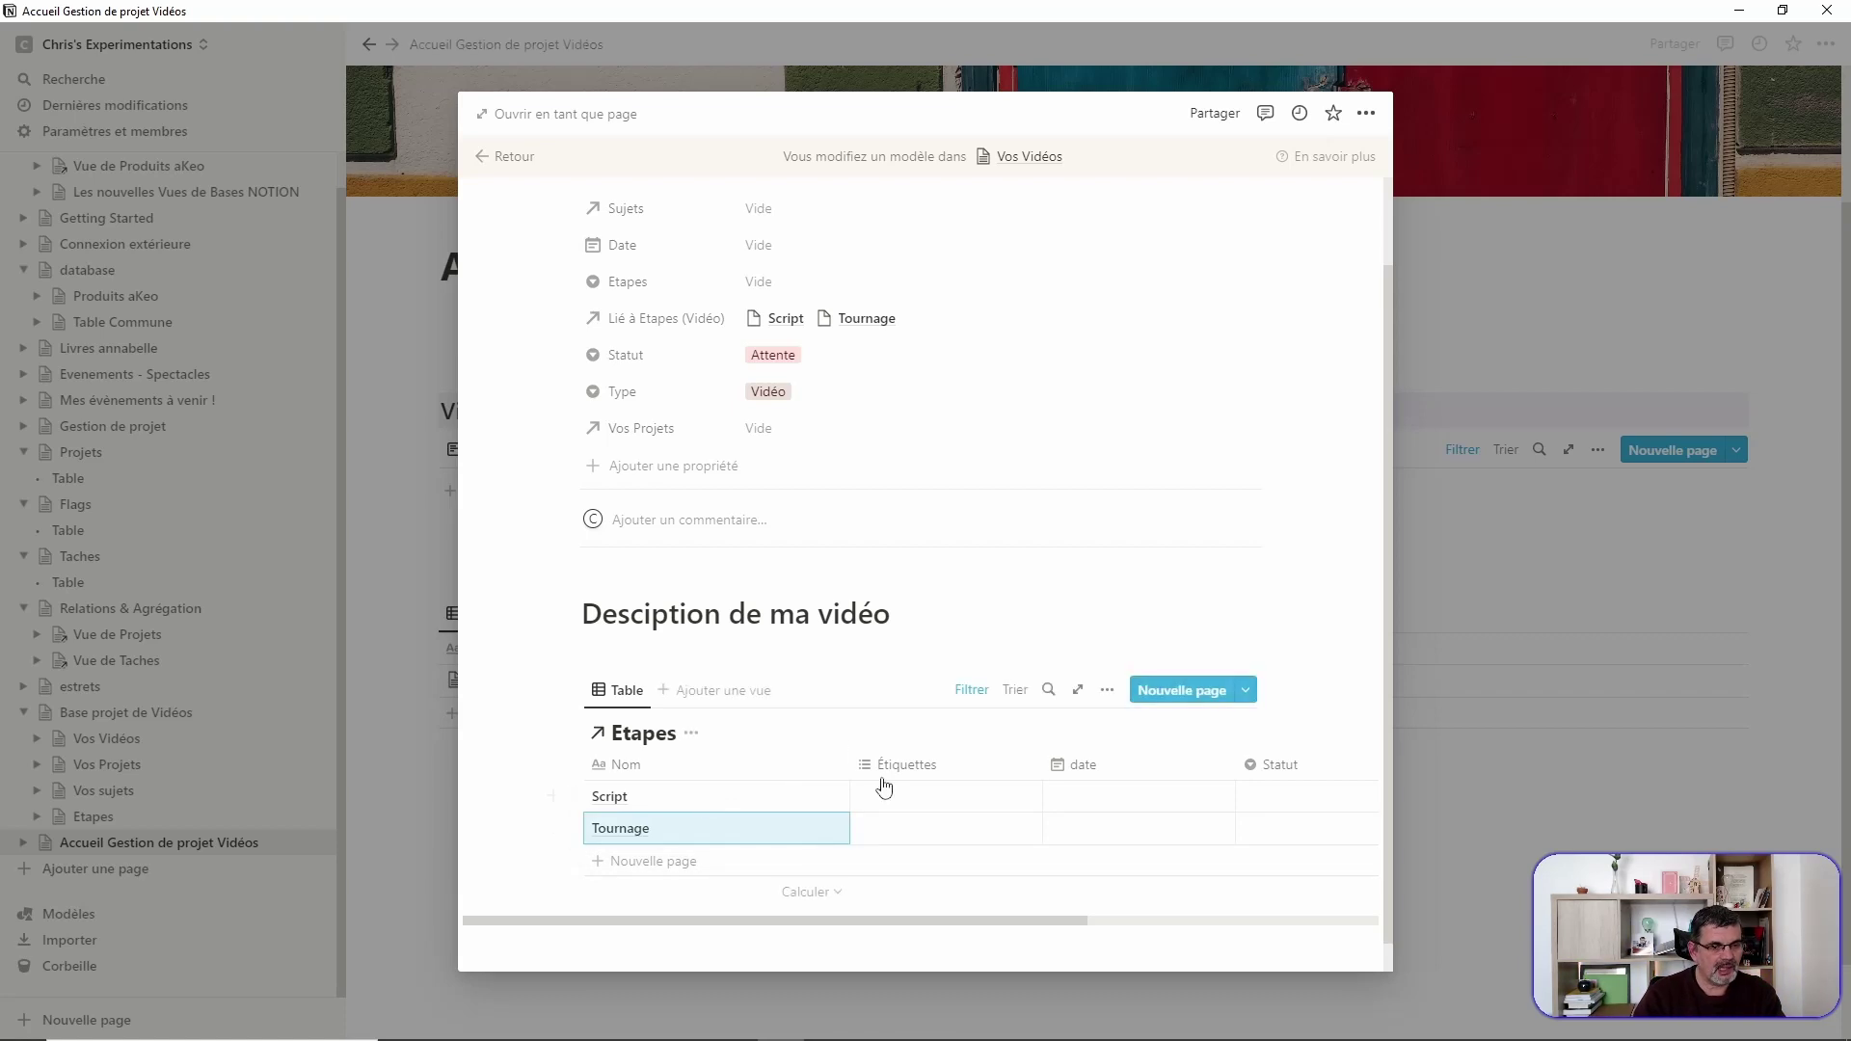
Step: Add two more entries named "Montage" and "Publication" to the Etapes table
{"action": "left_click", "coordinate": [627, 861]}
{"action": "type", "text": "Montage"}
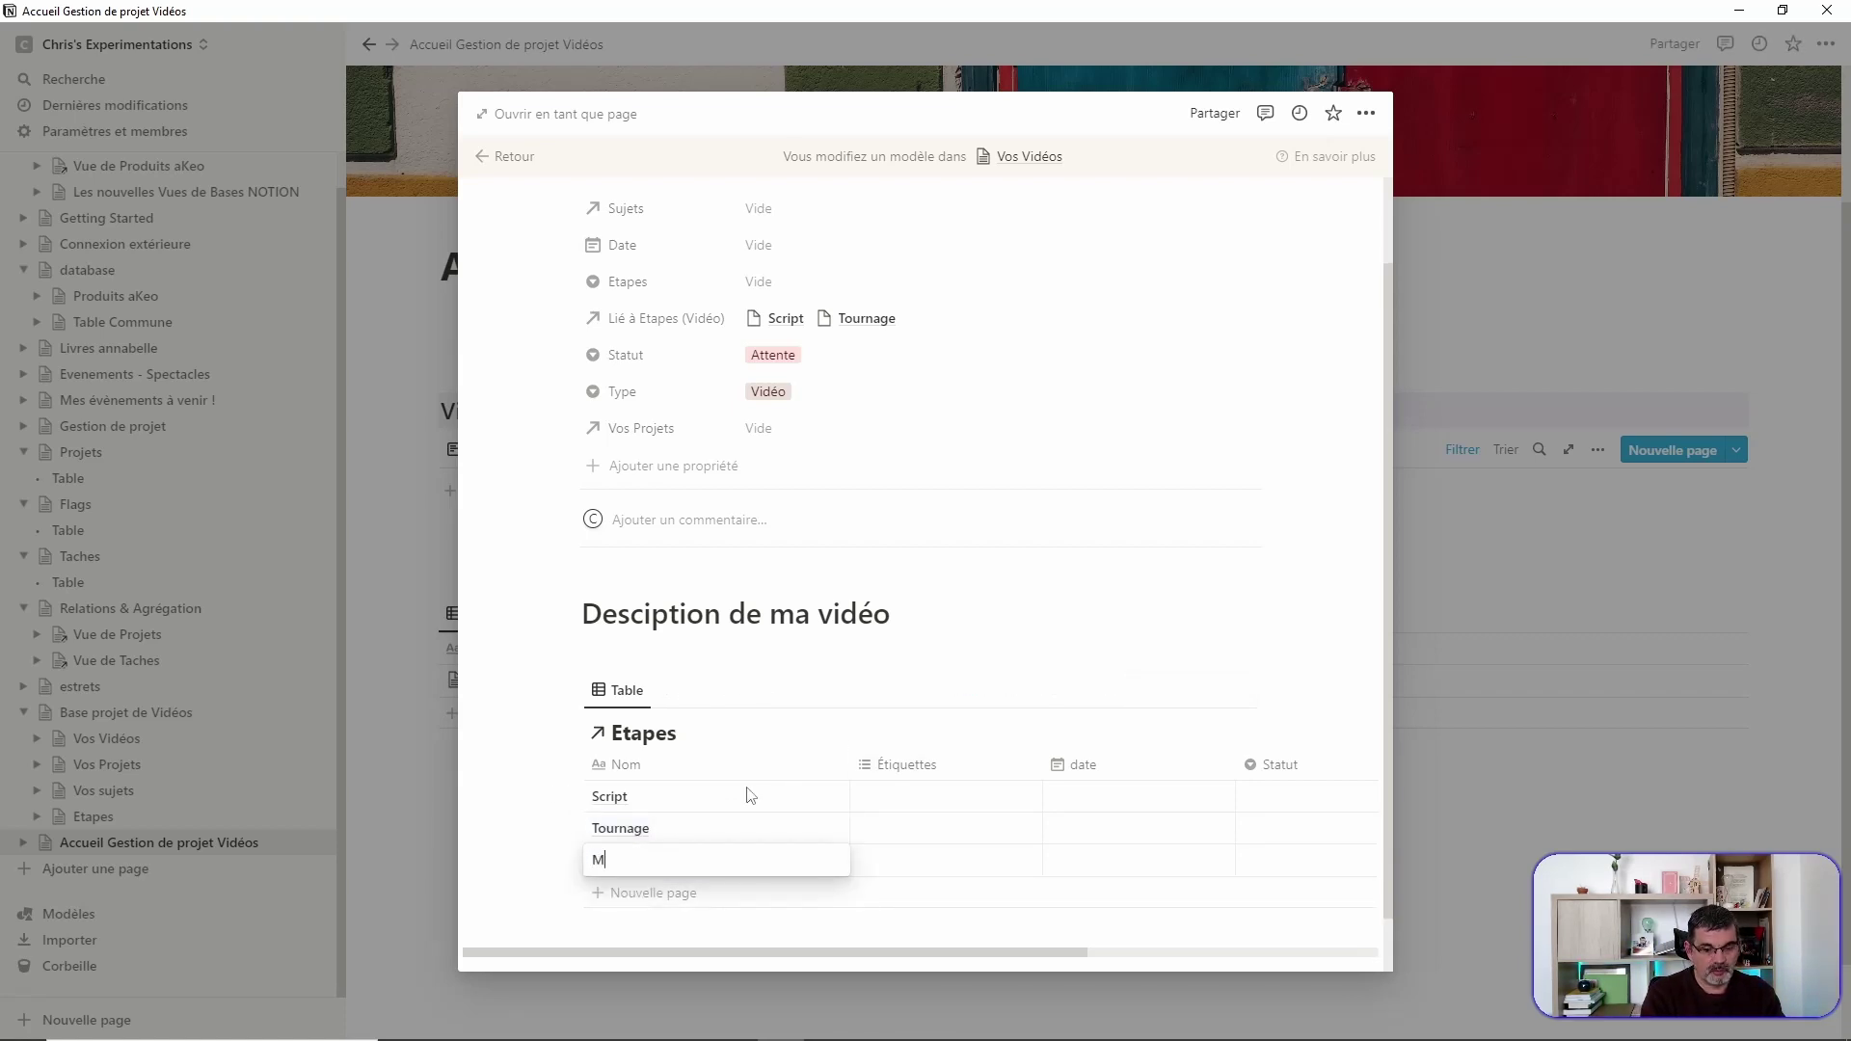
{"action": "key", "text": "Return"}
{"action": "type", "text": "Publication"}
{"action": "key", "text": "Escape"}
Step: Open the Script entry of the Etapes table and set its Étiquettes to Script and its Statut to Attente
{"action": "scroll", "coordinate": [851, 578], "scroll_direction": "down", "scroll_amount": 2}
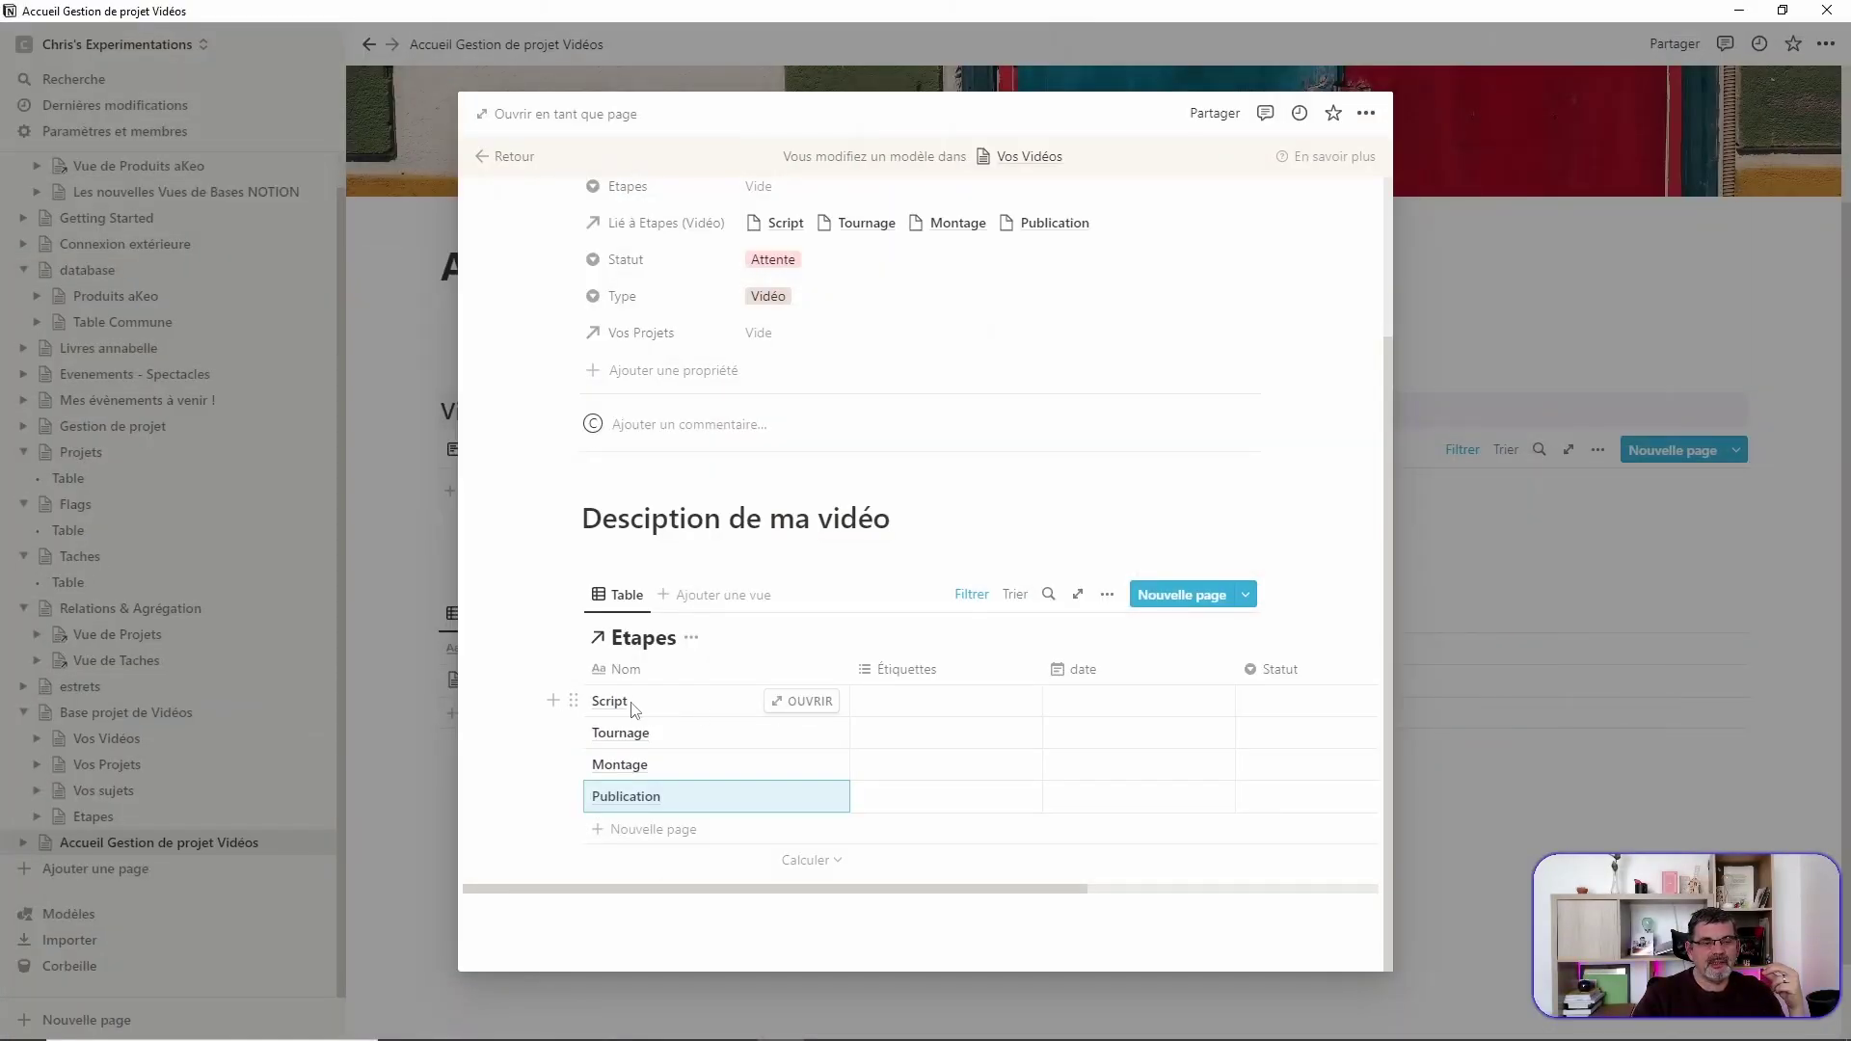
{"action": "left_click", "coordinate": [808, 701]}
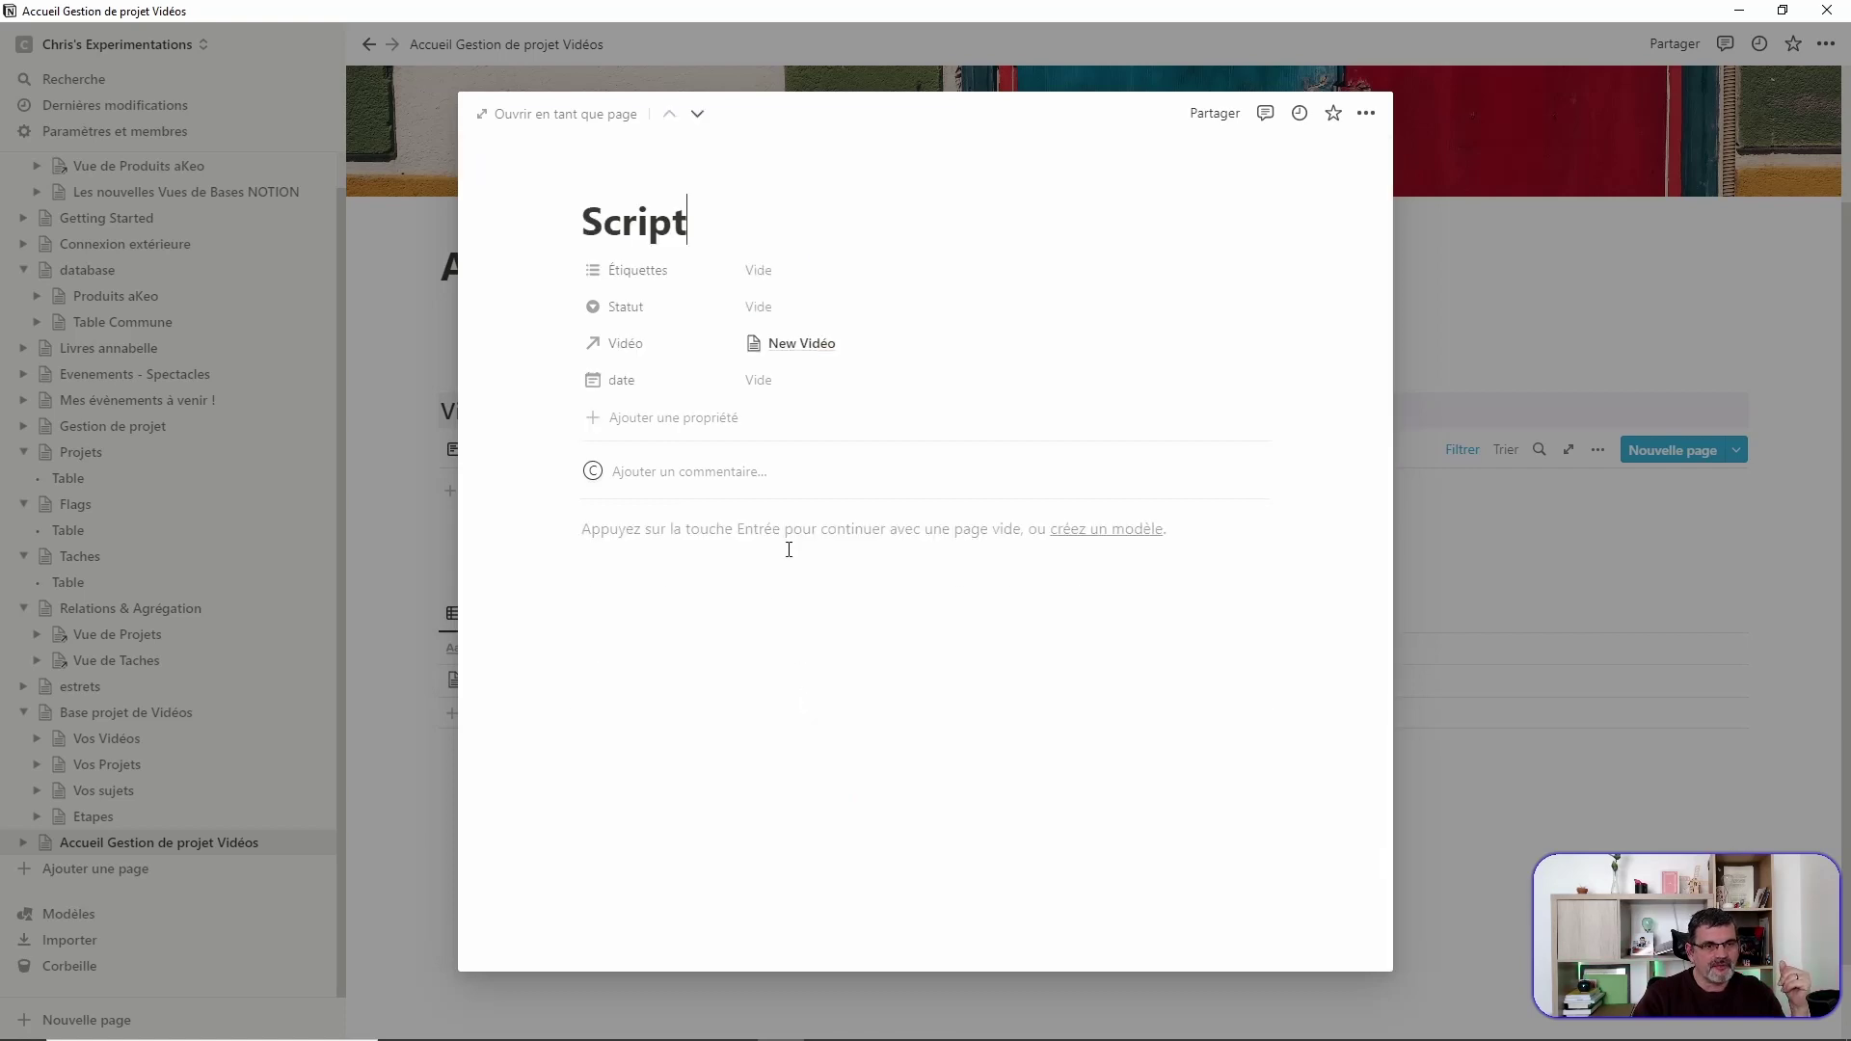
{"action": "left_click", "coordinate": [783, 272]}
{"action": "left_click", "coordinate": [805, 339]}
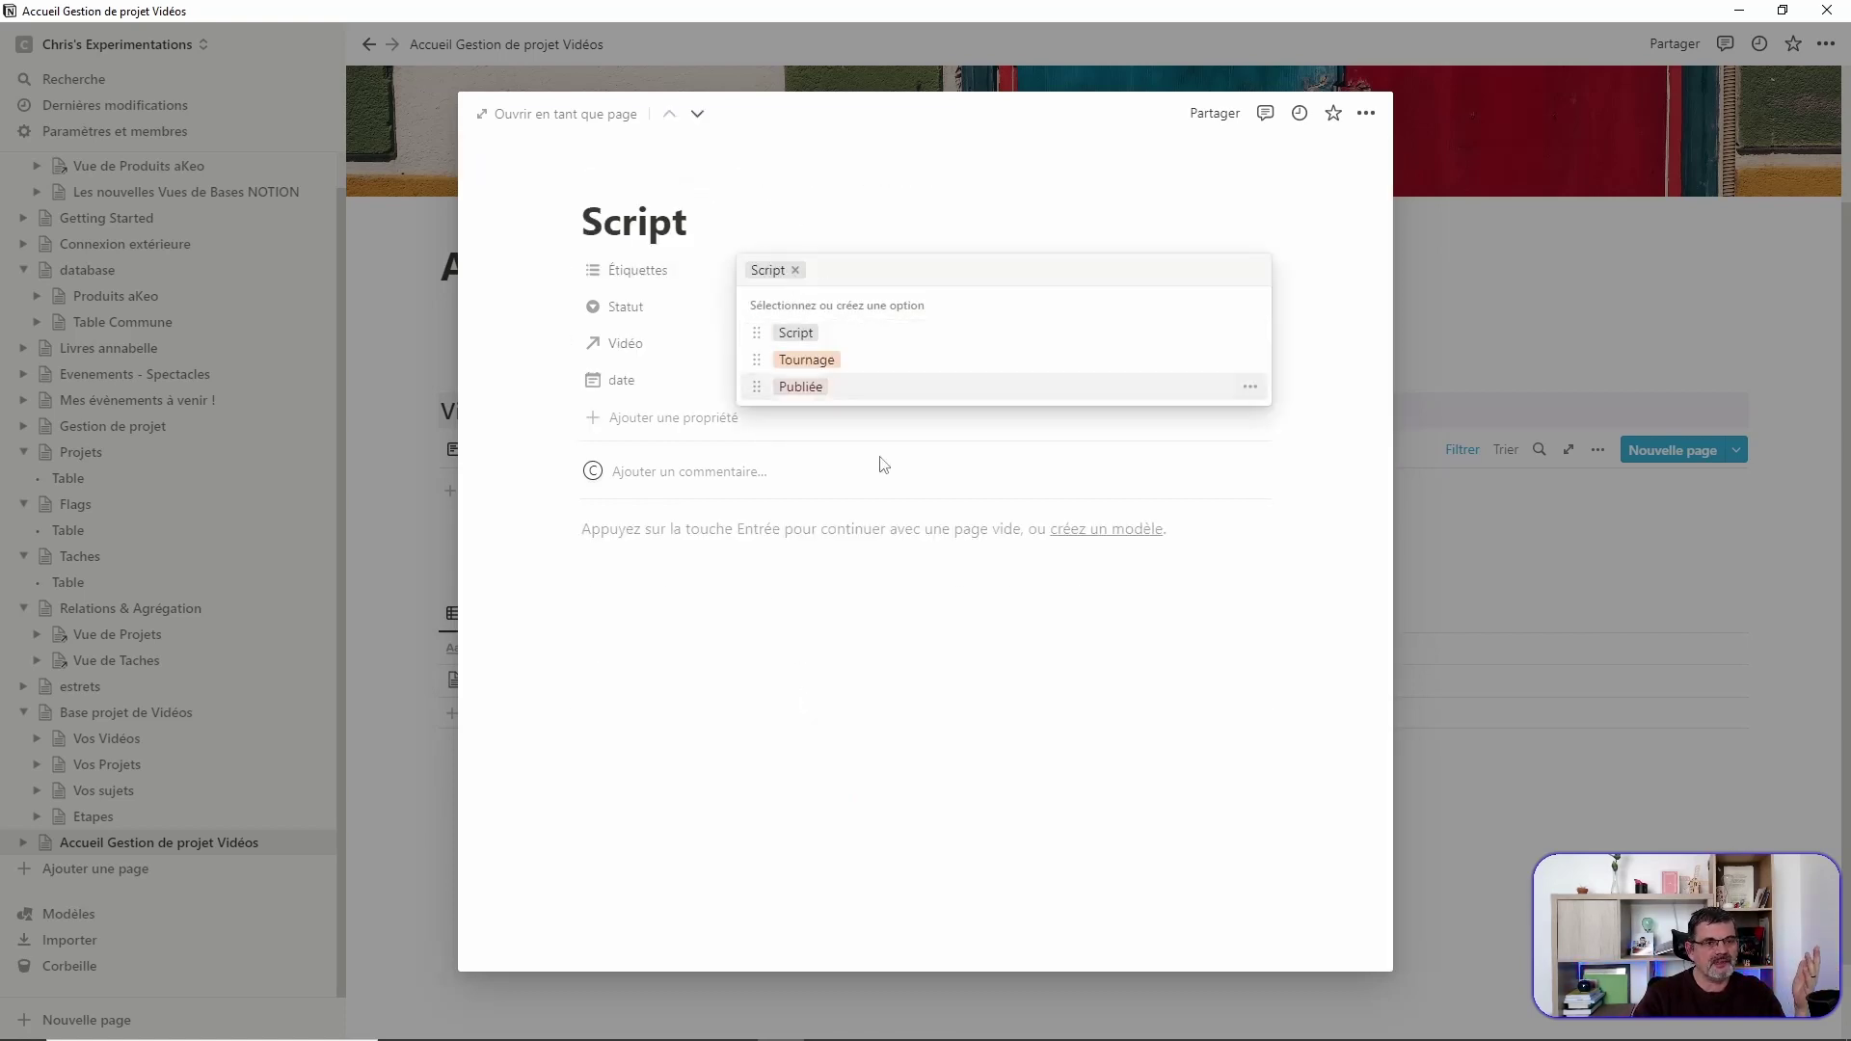
{"action": "left_click", "coordinate": [882, 559]}
{"action": "left_click", "coordinate": [818, 315]}
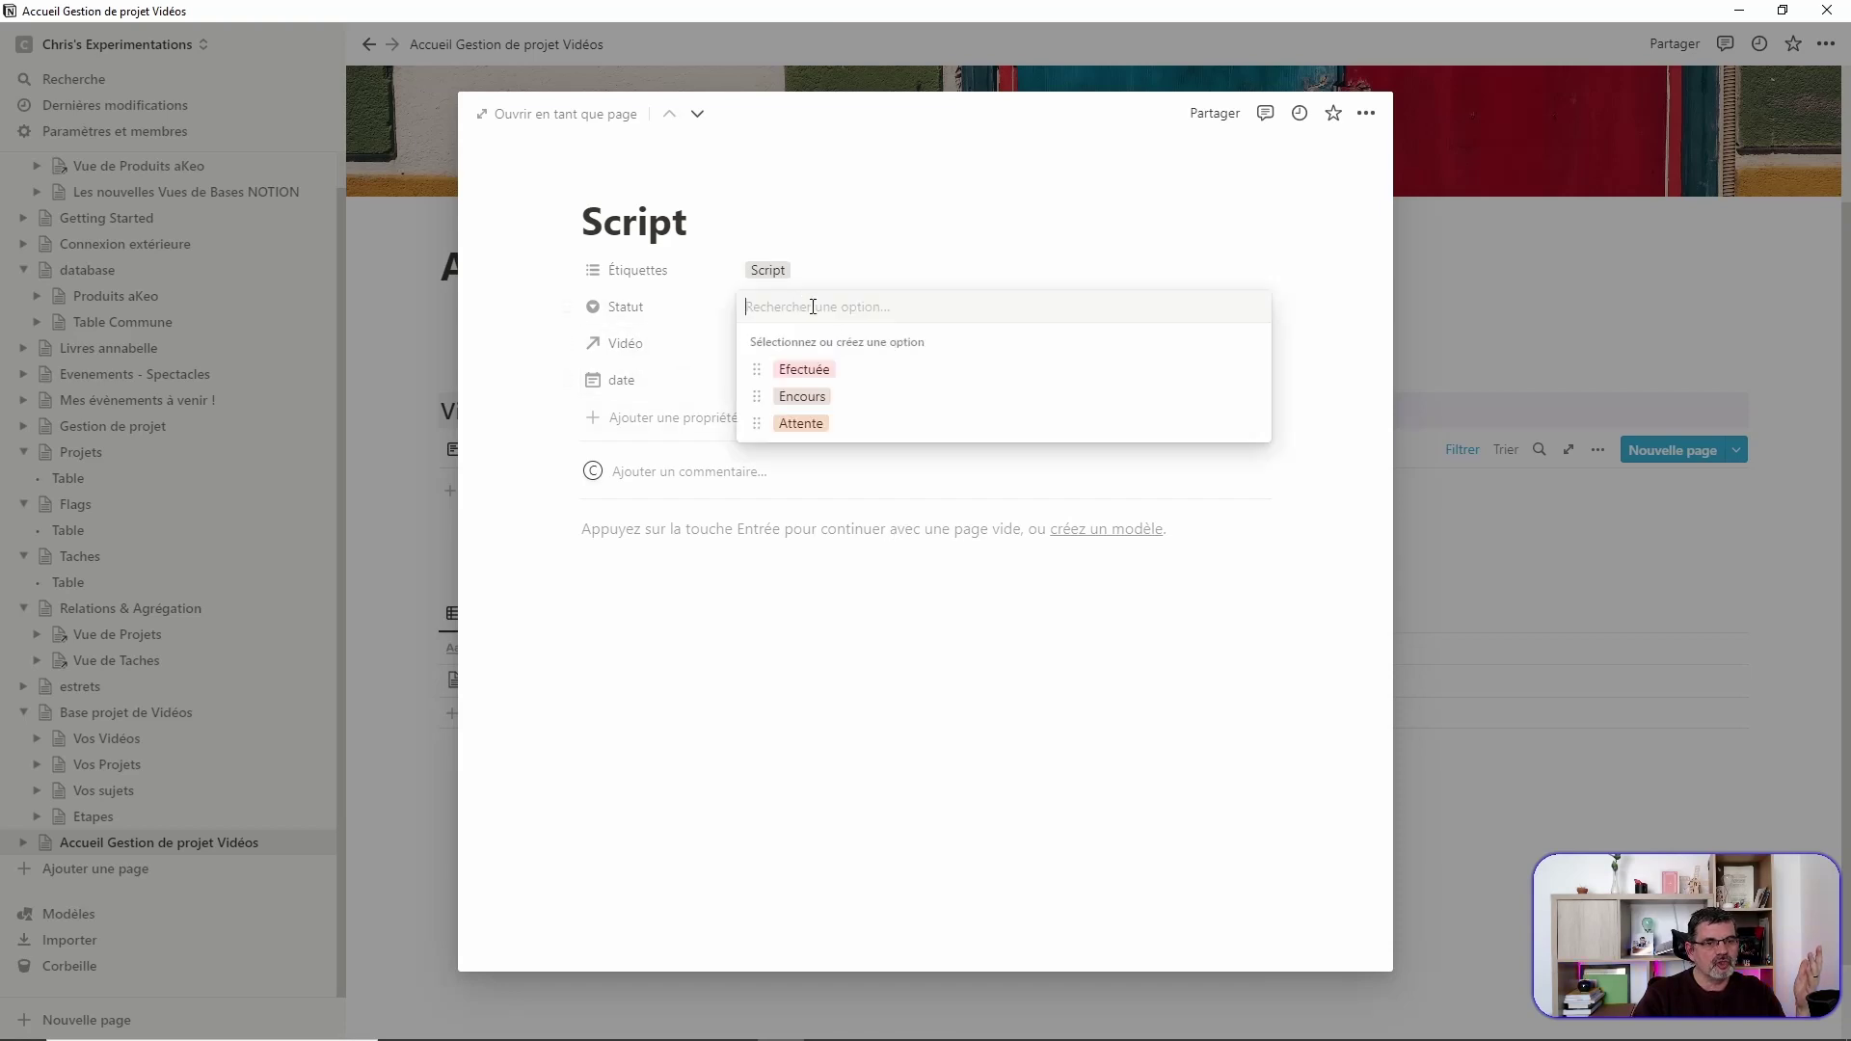
{"action": "left_click", "coordinate": [808, 424]}
Step: Write "ici je saisie mon script" in the body of the Script page and return to the template
{"action": "left_click", "coordinate": [942, 556]}
{"action": "type", "text": "ici je saisie mon script"}
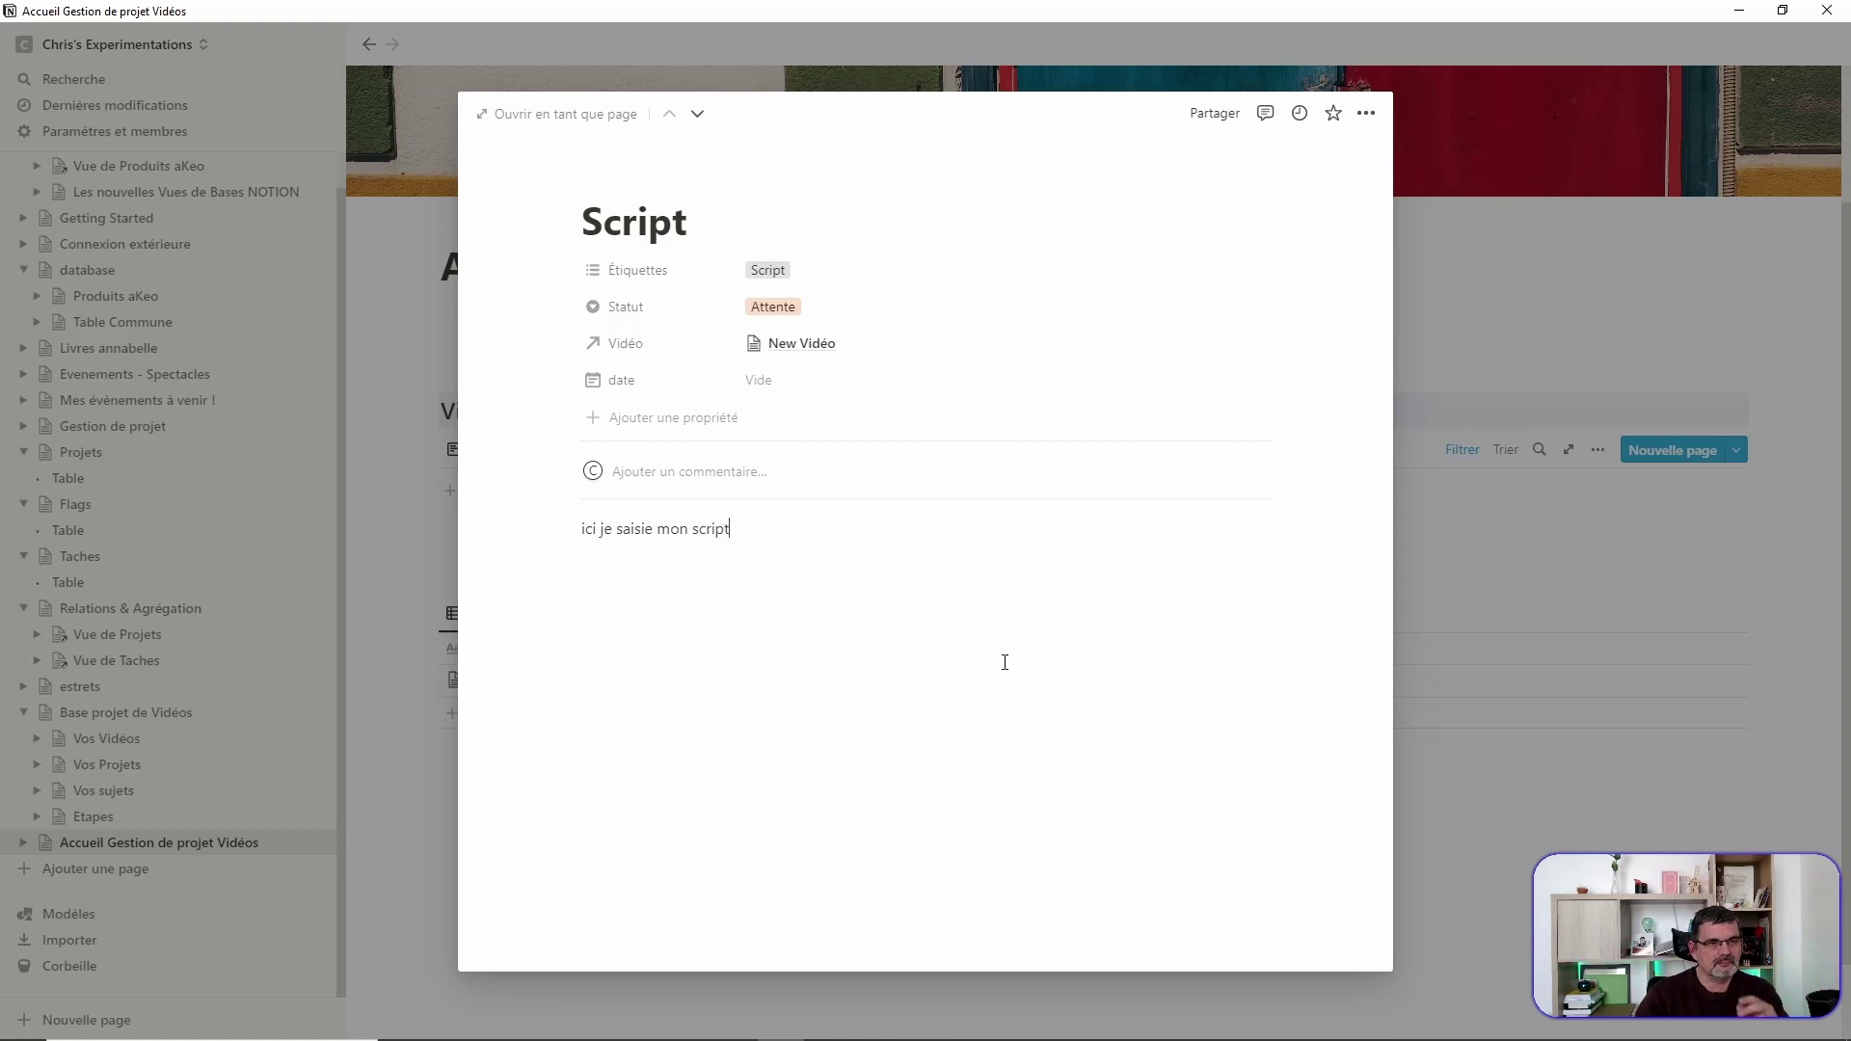
{"action": "key", "text": "Return"}
{"action": "left_click", "coordinate": [1470, 851]}
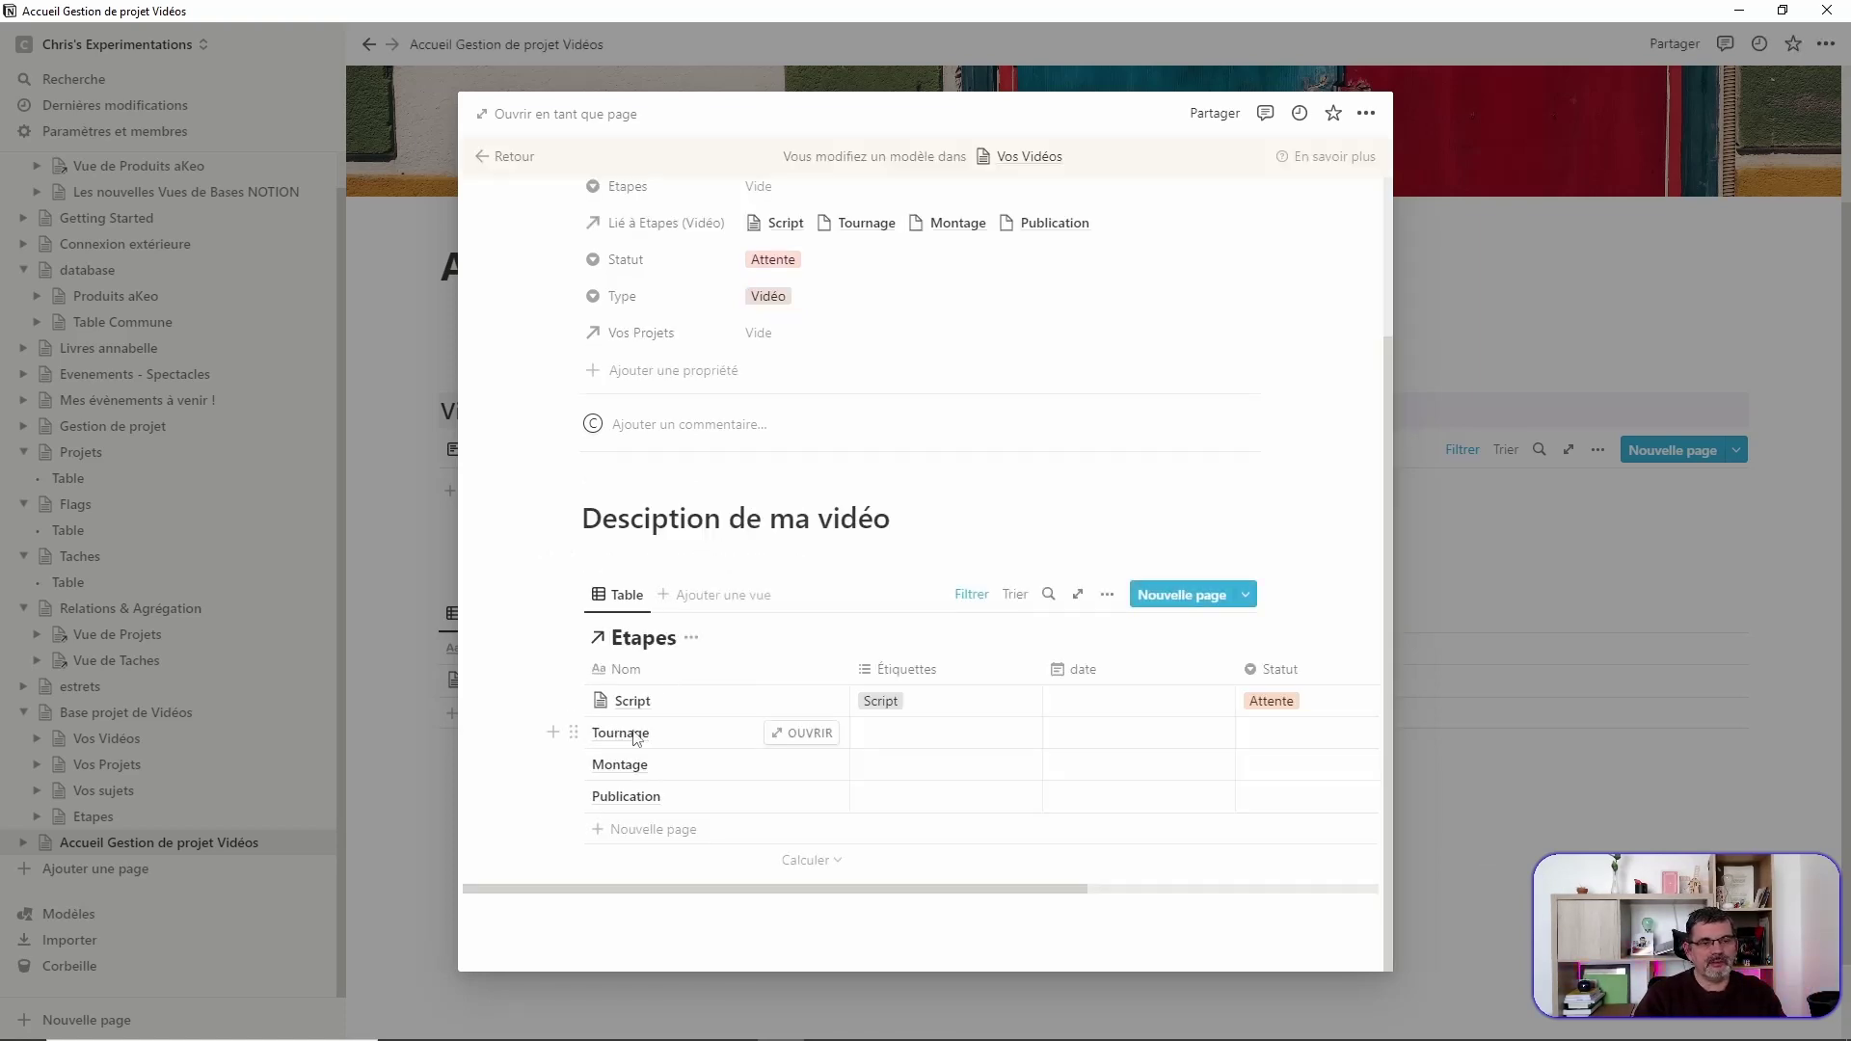
Step: Open the Tournage entry, set its Étiquettes to Tournage and its Statut to Attente, and start an empty page body
{"action": "left_click", "coordinate": [806, 736]}
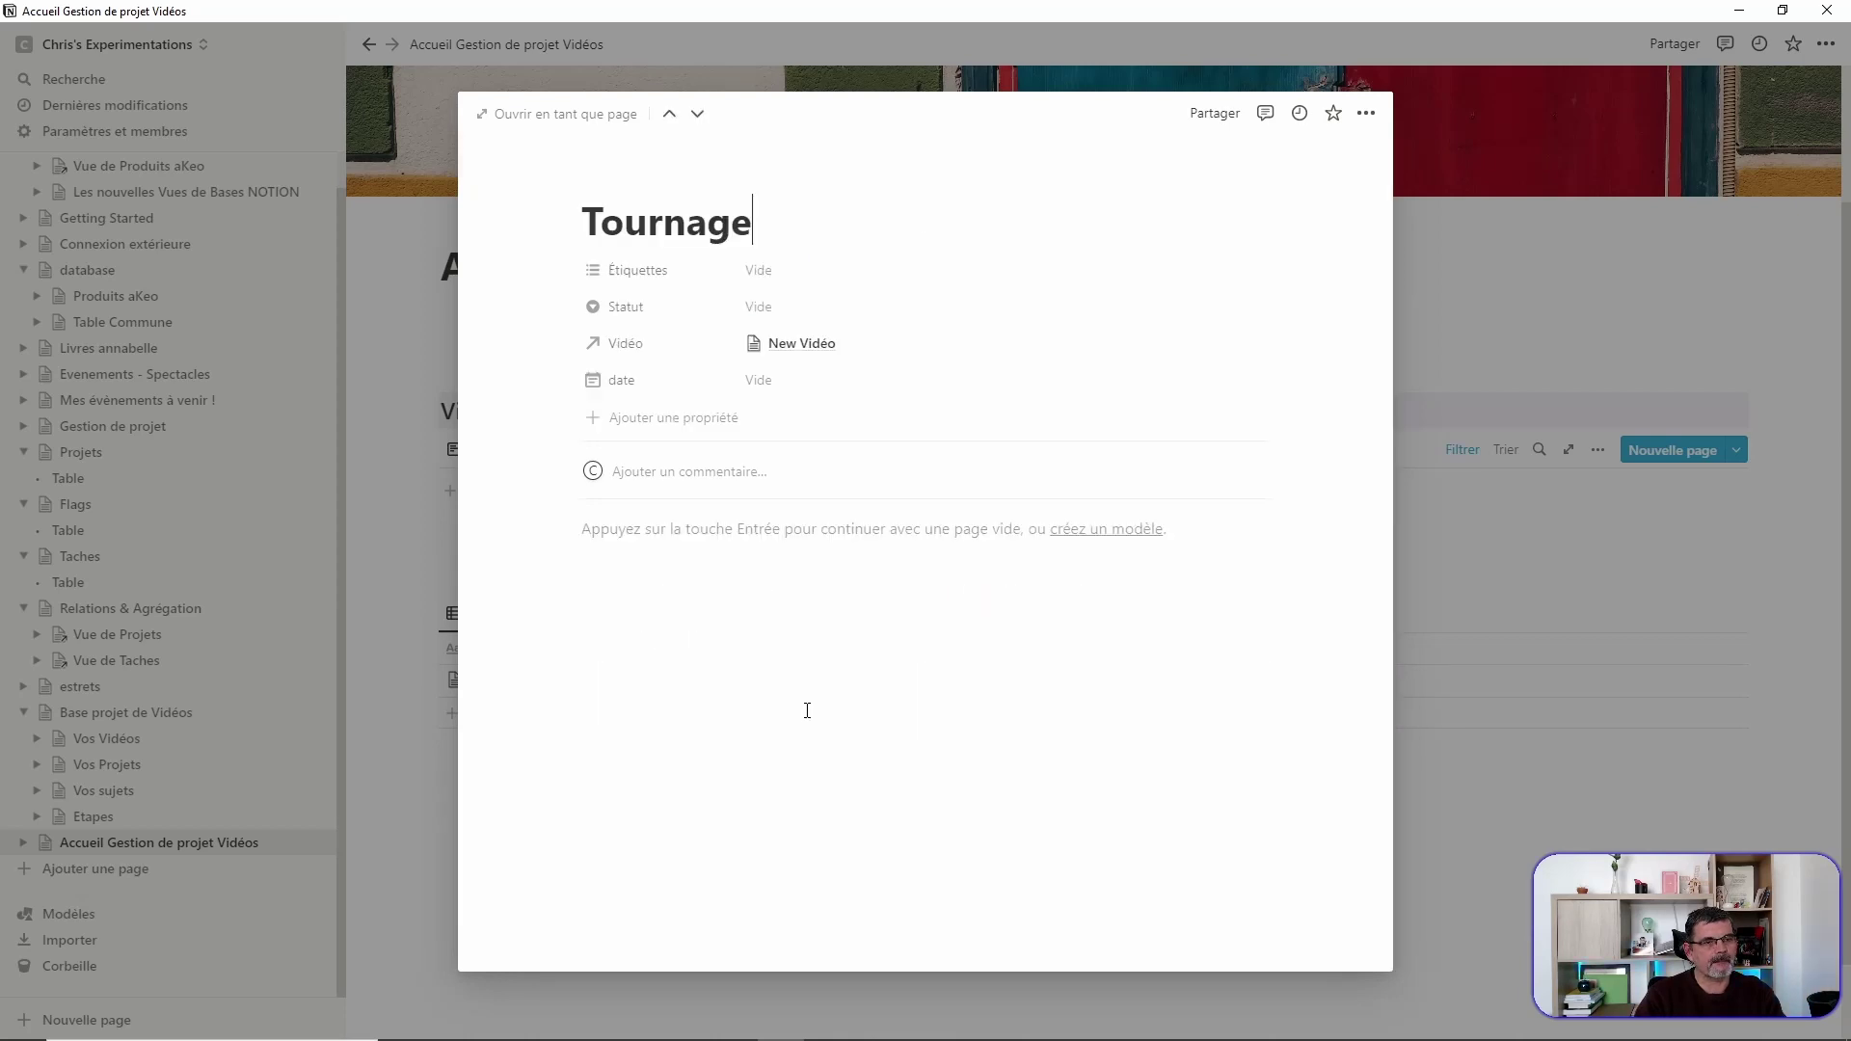
{"action": "left_click", "coordinate": [768, 279]}
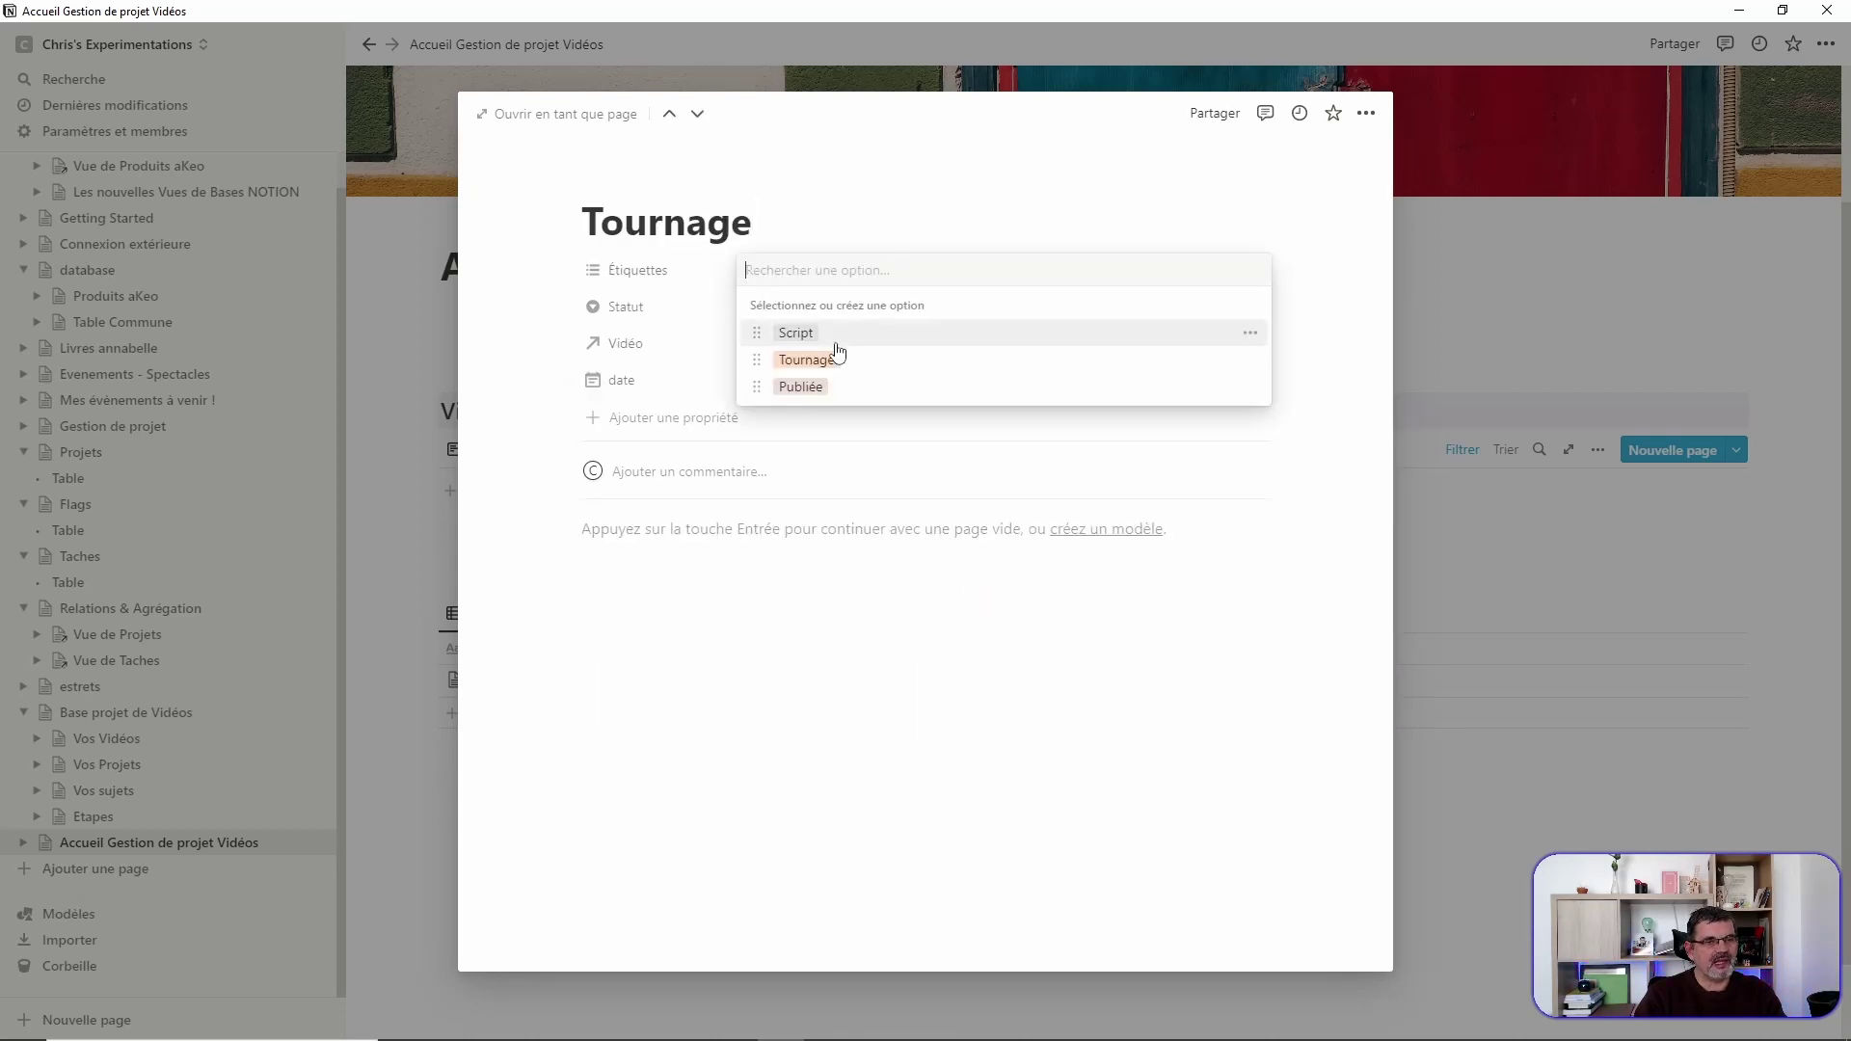
{"action": "left_click", "coordinate": [796, 360]}
{"action": "left_click", "coordinate": [685, 317]}
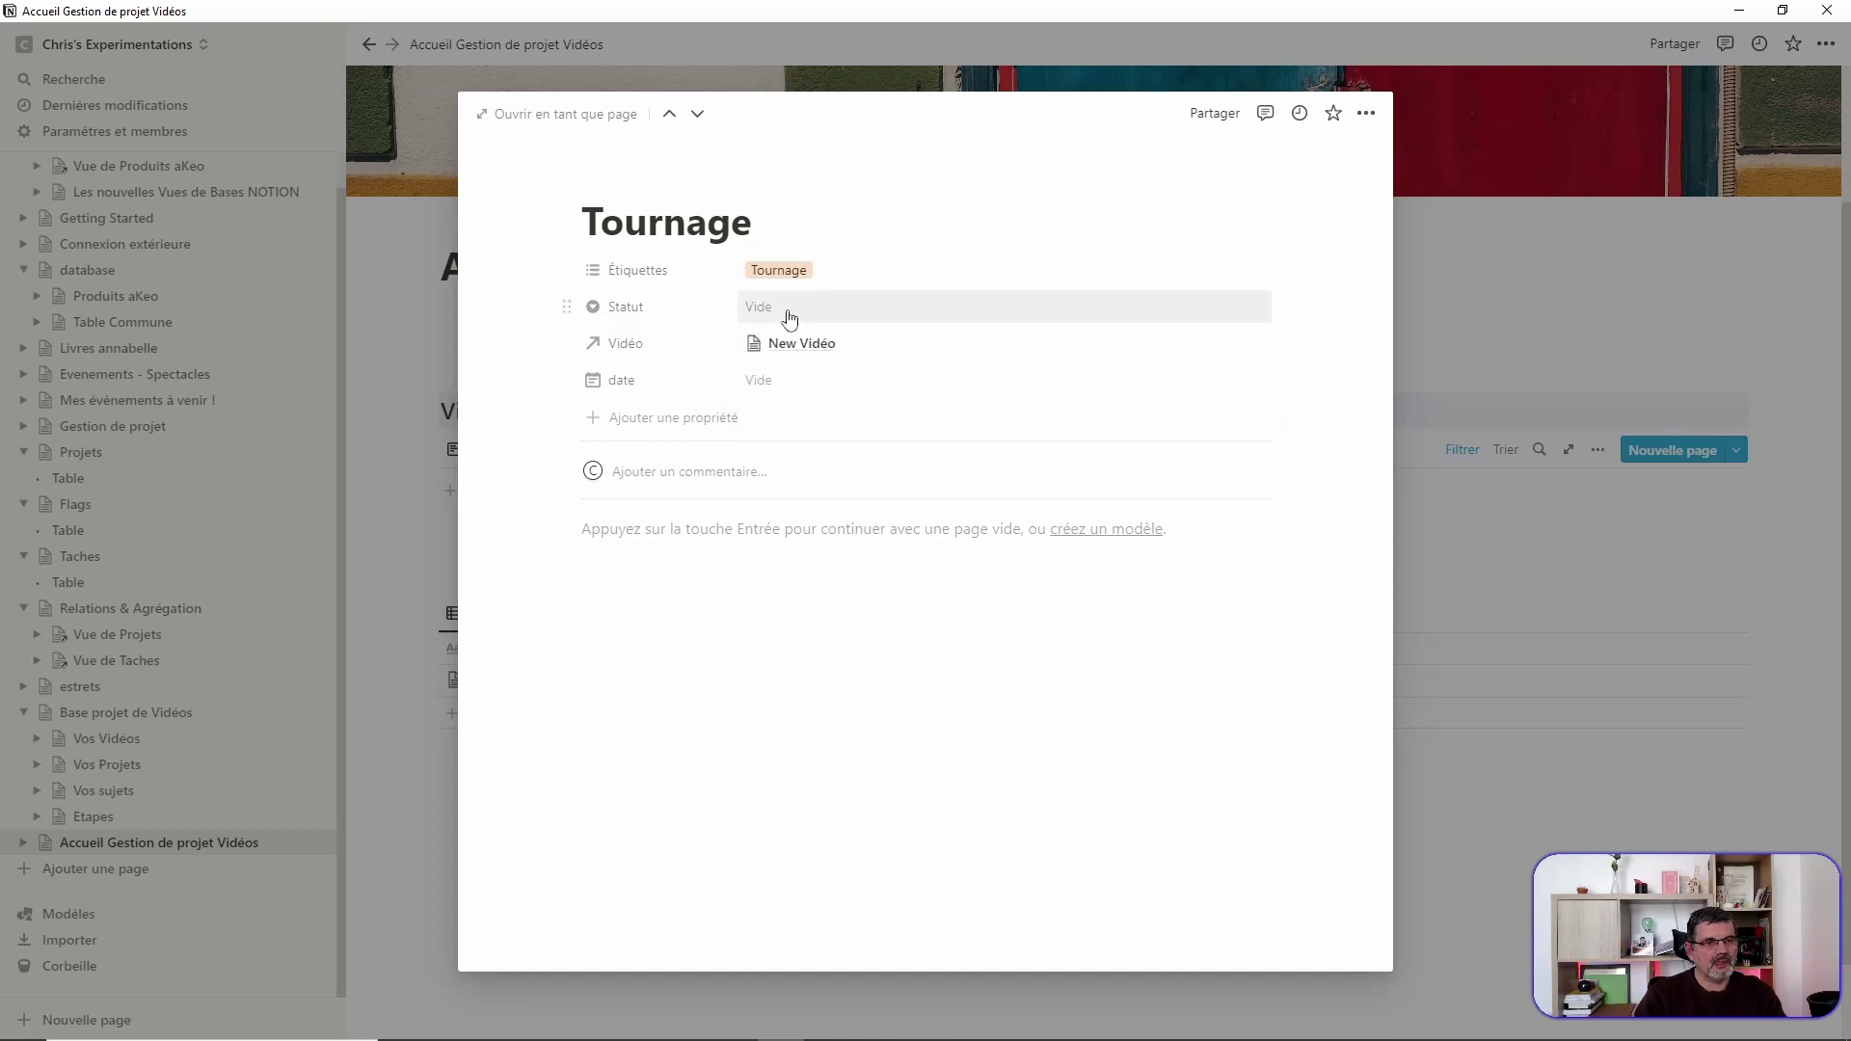
{"action": "left_click", "coordinate": [783, 307]}
{"action": "left_click", "coordinate": [798, 418]}
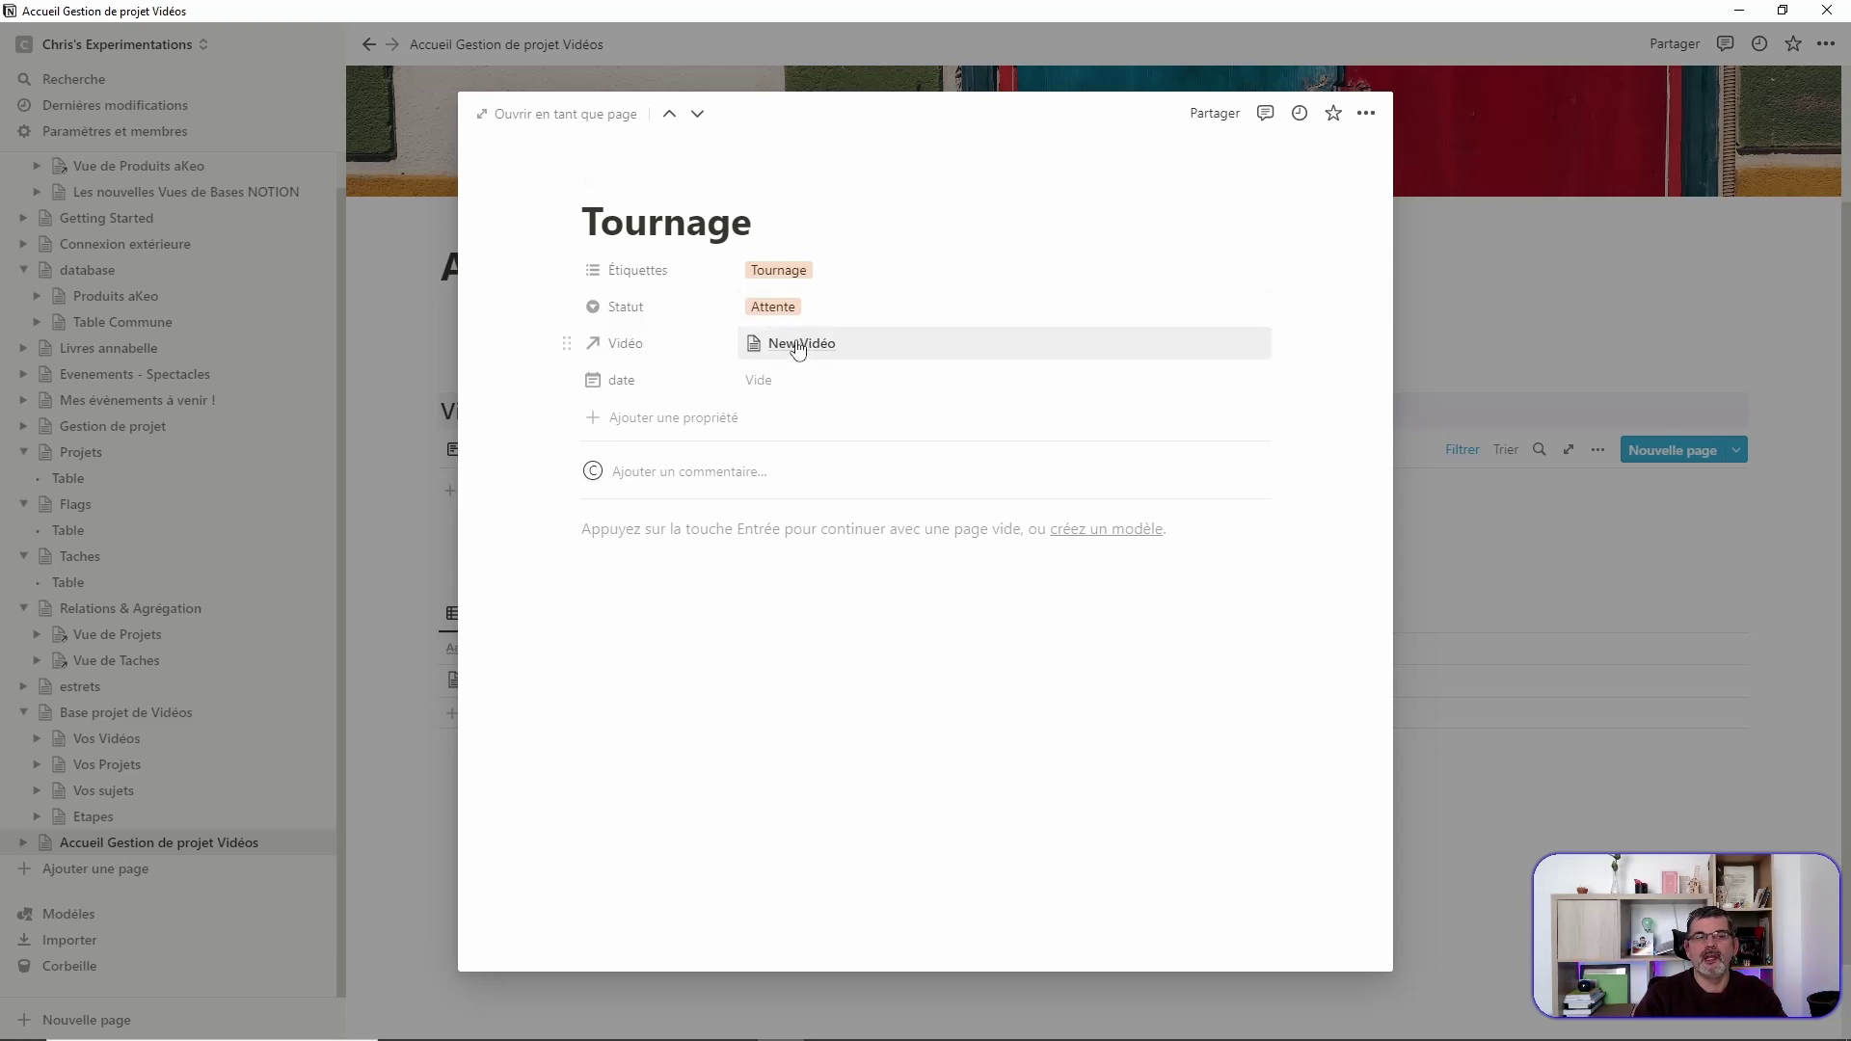
{"action": "left_click", "coordinate": [752, 653]}
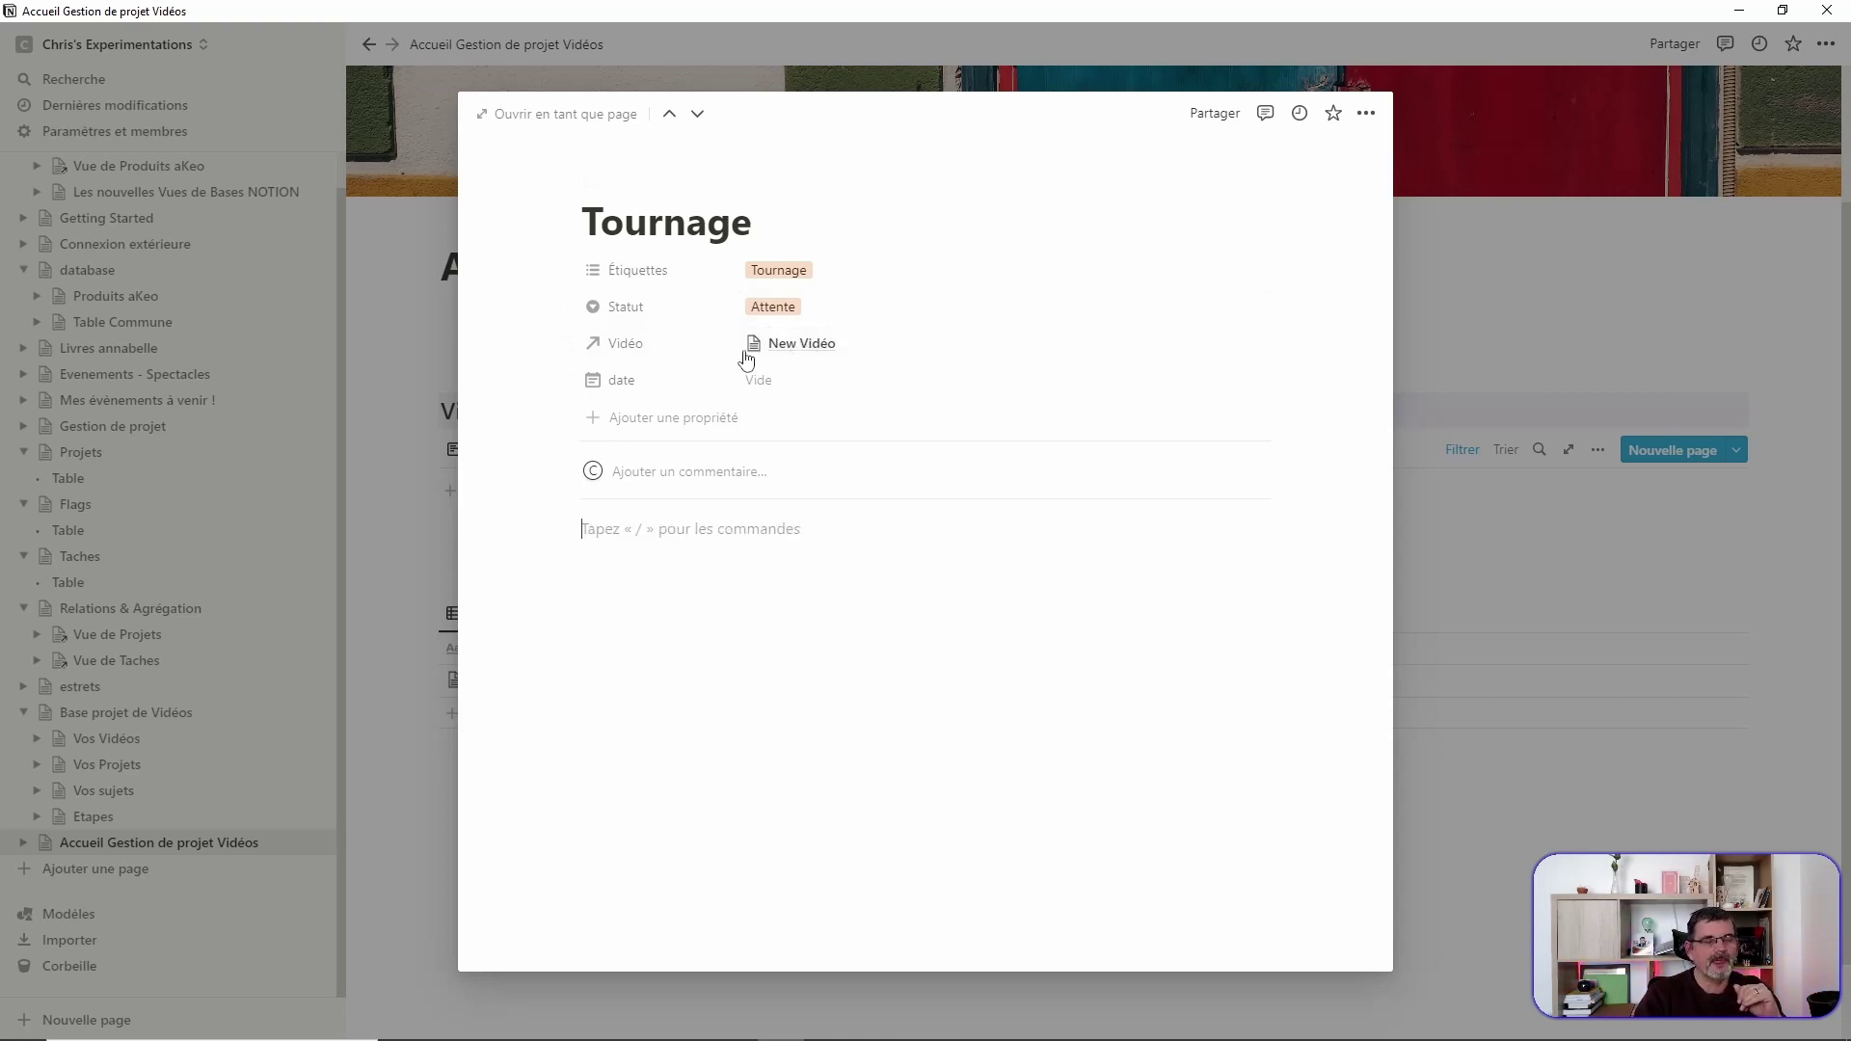
Step: Go to the Montage entry, create and assign the Étiquettes option "Montage", and set its Statut to Attente
{"action": "left_click", "coordinate": [699, 115]}
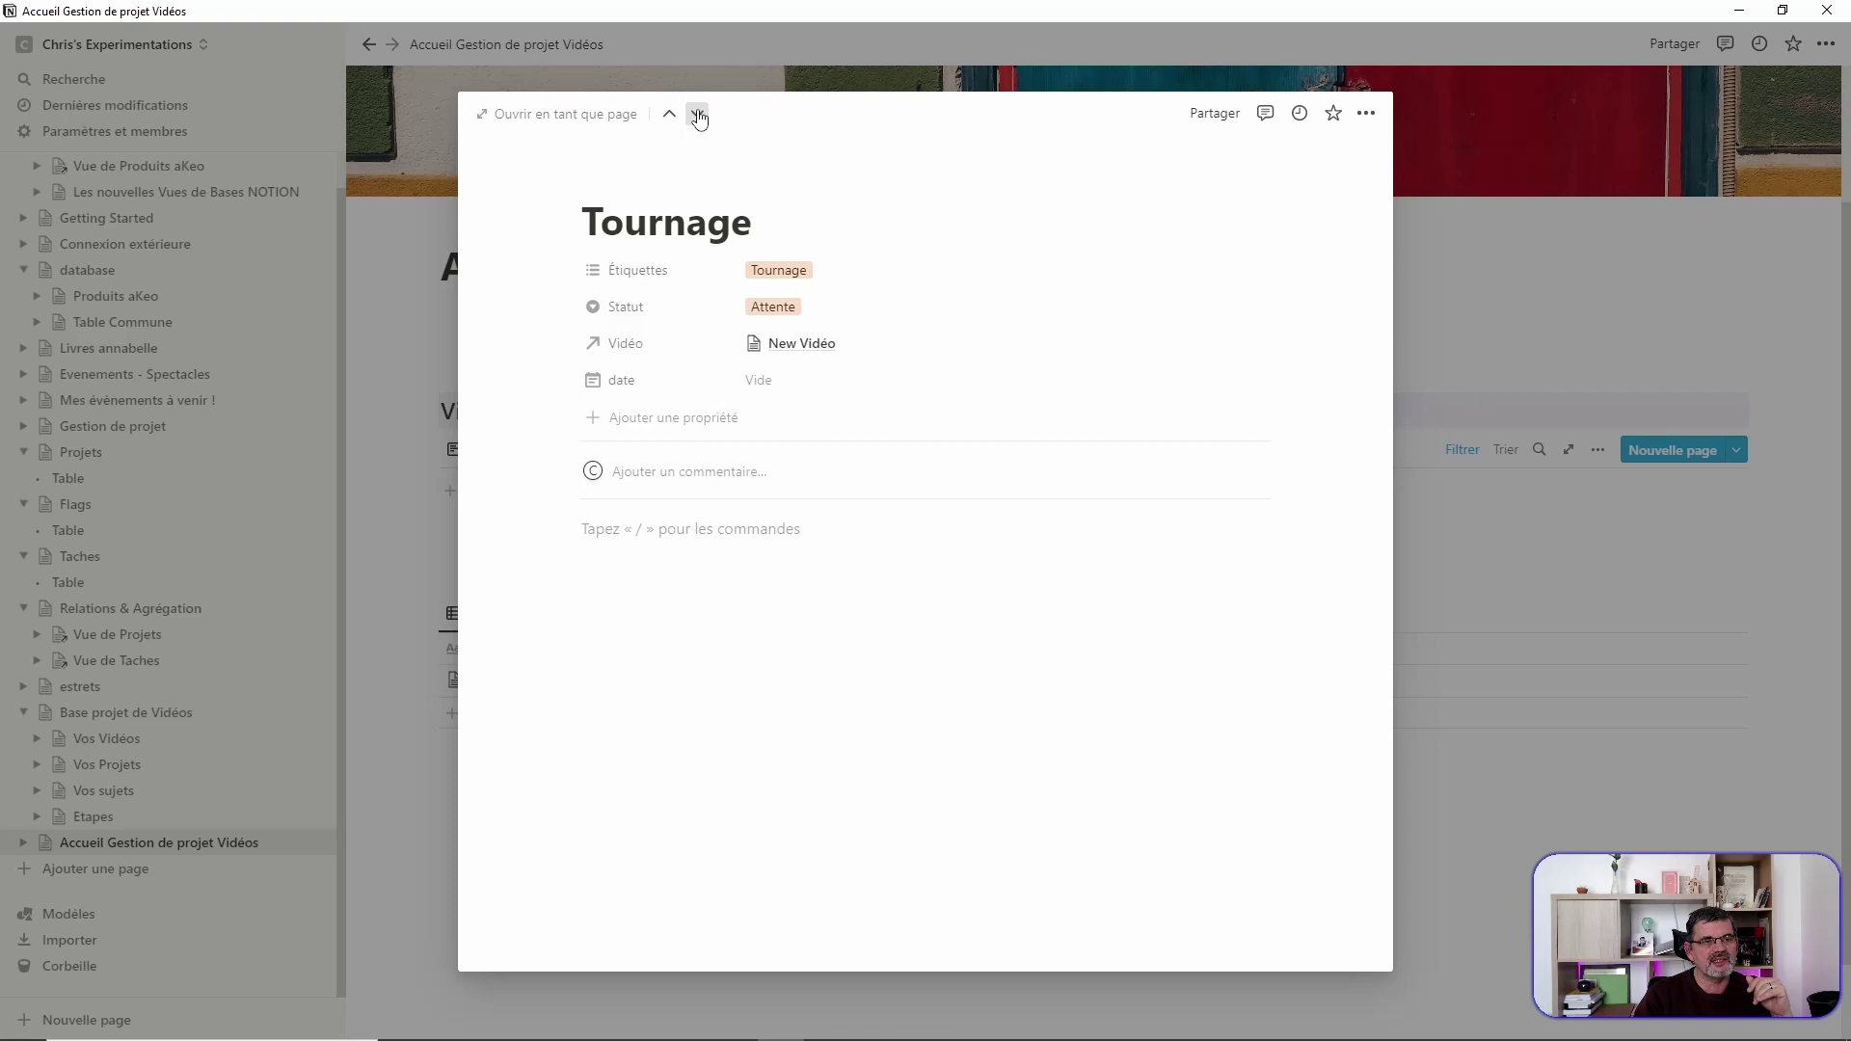
{"action": "left_click", "coordinate": [757, 271]}
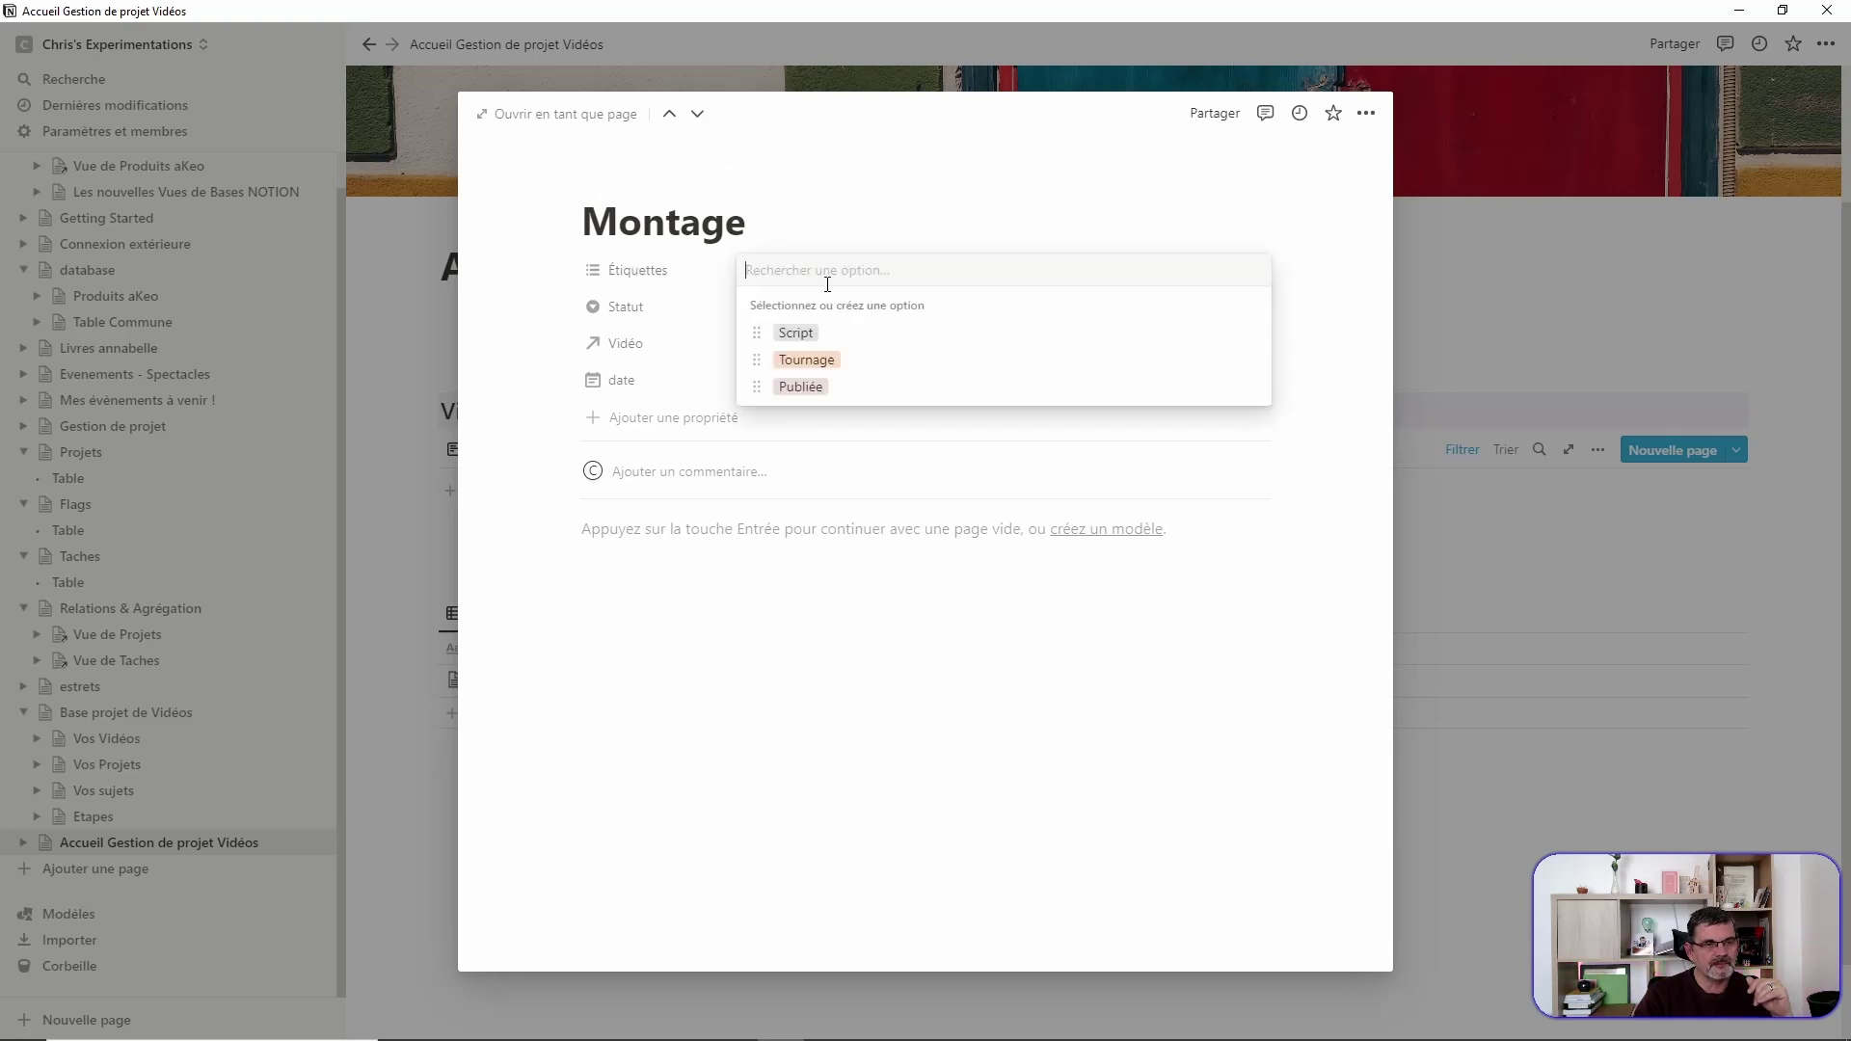
{"action": "type", "text": "o"}
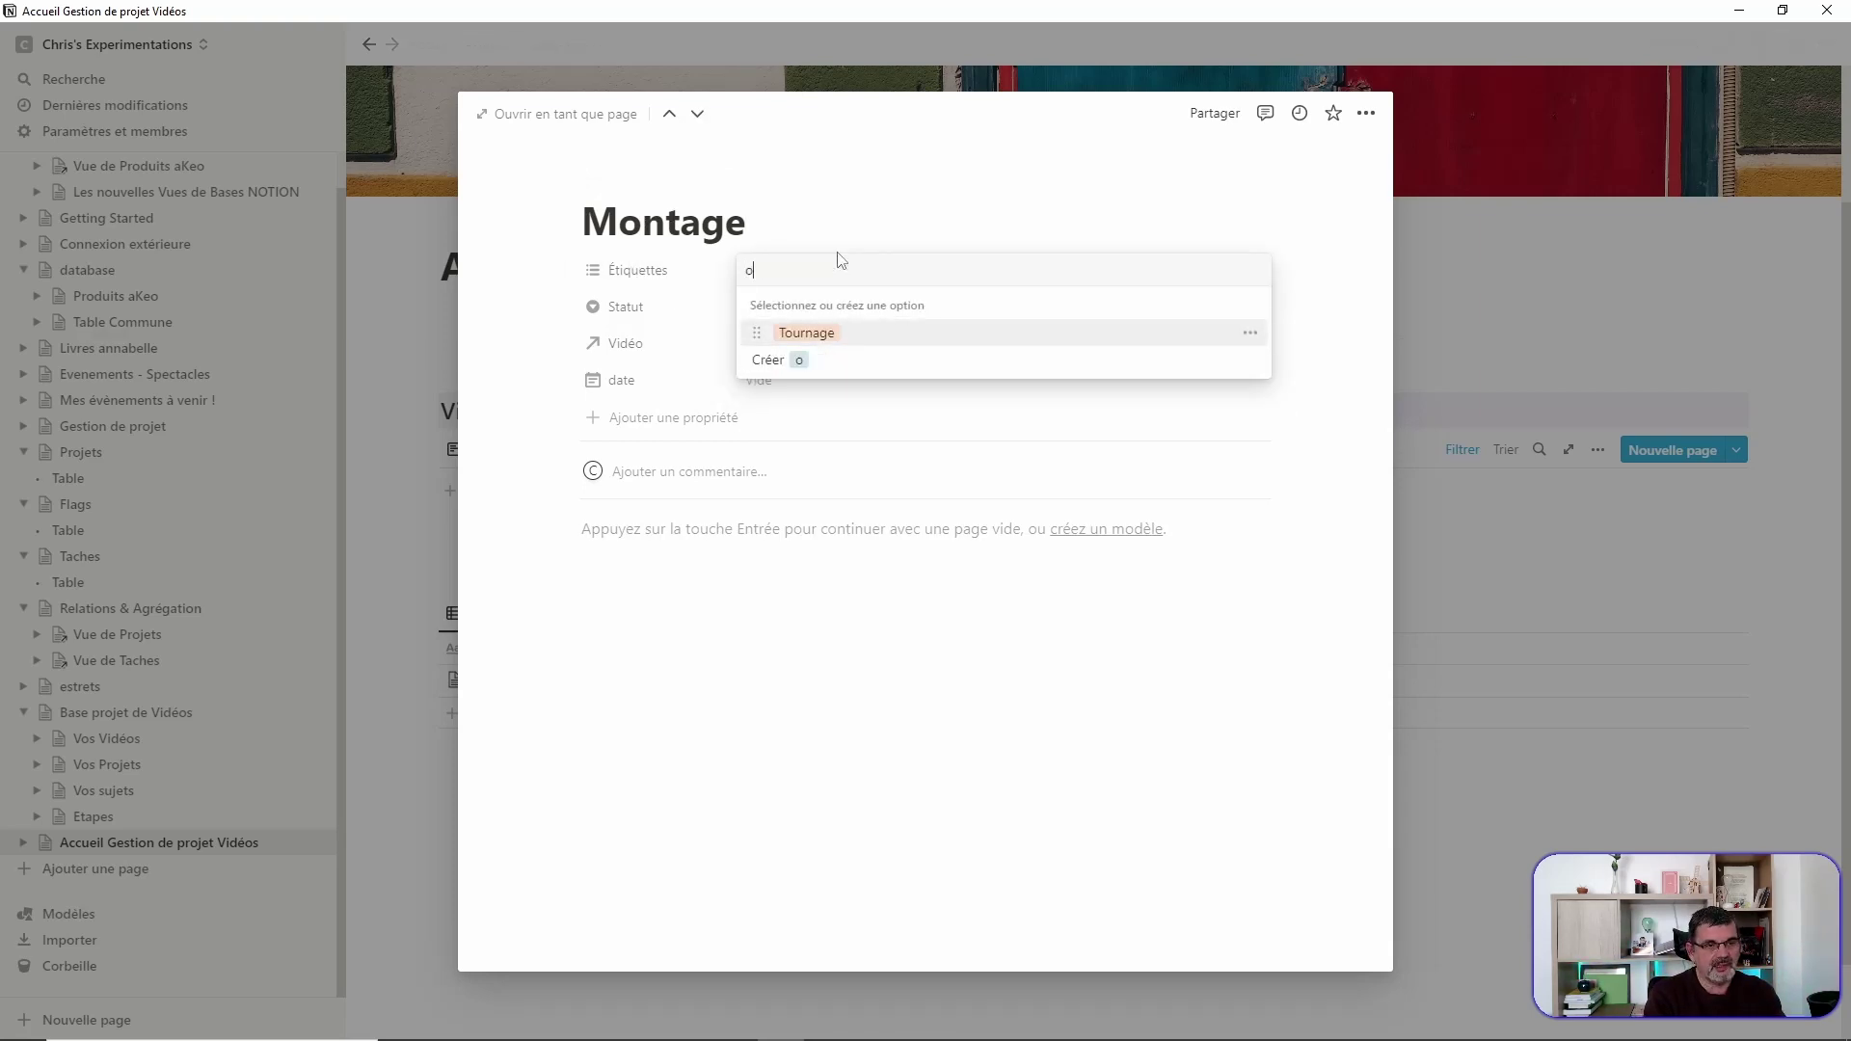
{"action": "key", "text": "BackSpace"}
{"action": "type", "text": "Montage"}
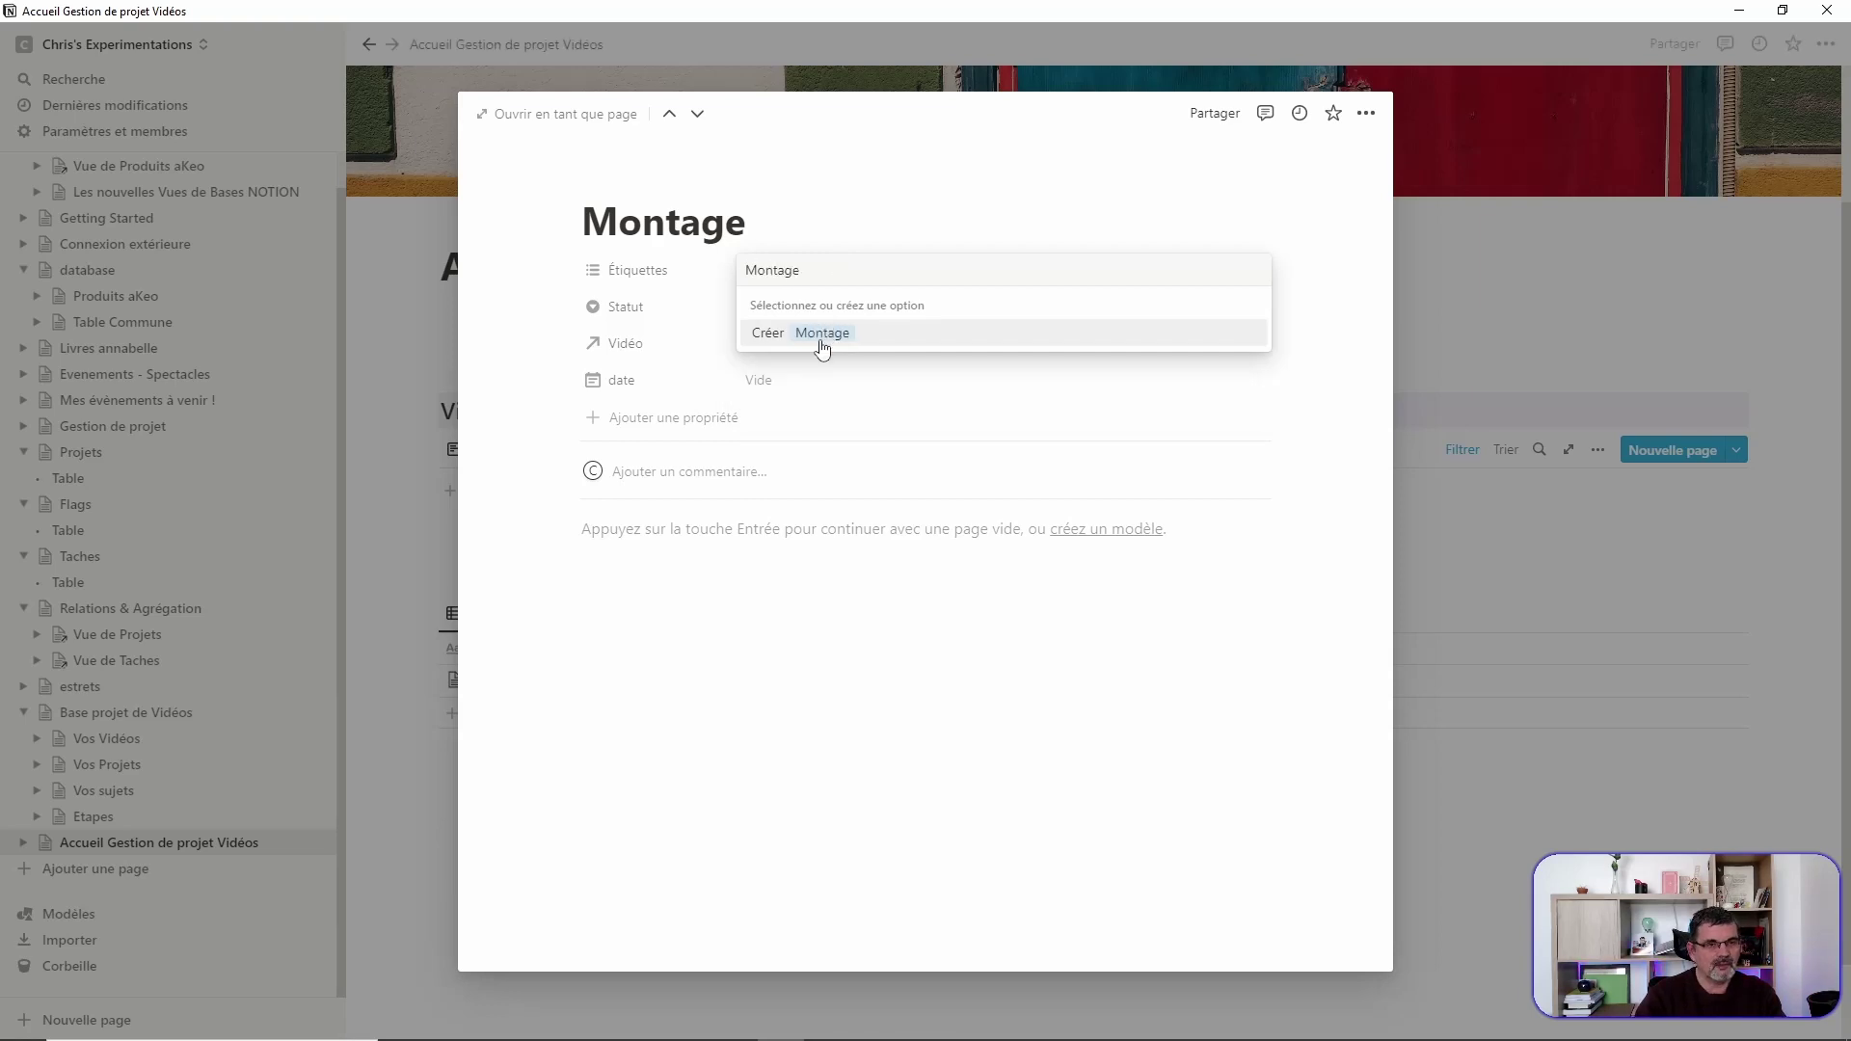
{"action": "left_click", "coordinate": [821, 344]}
{"action": "left_click", "coordinate": [703, 318]}
{"action": "left_click", "coordinate": [810, 309]}
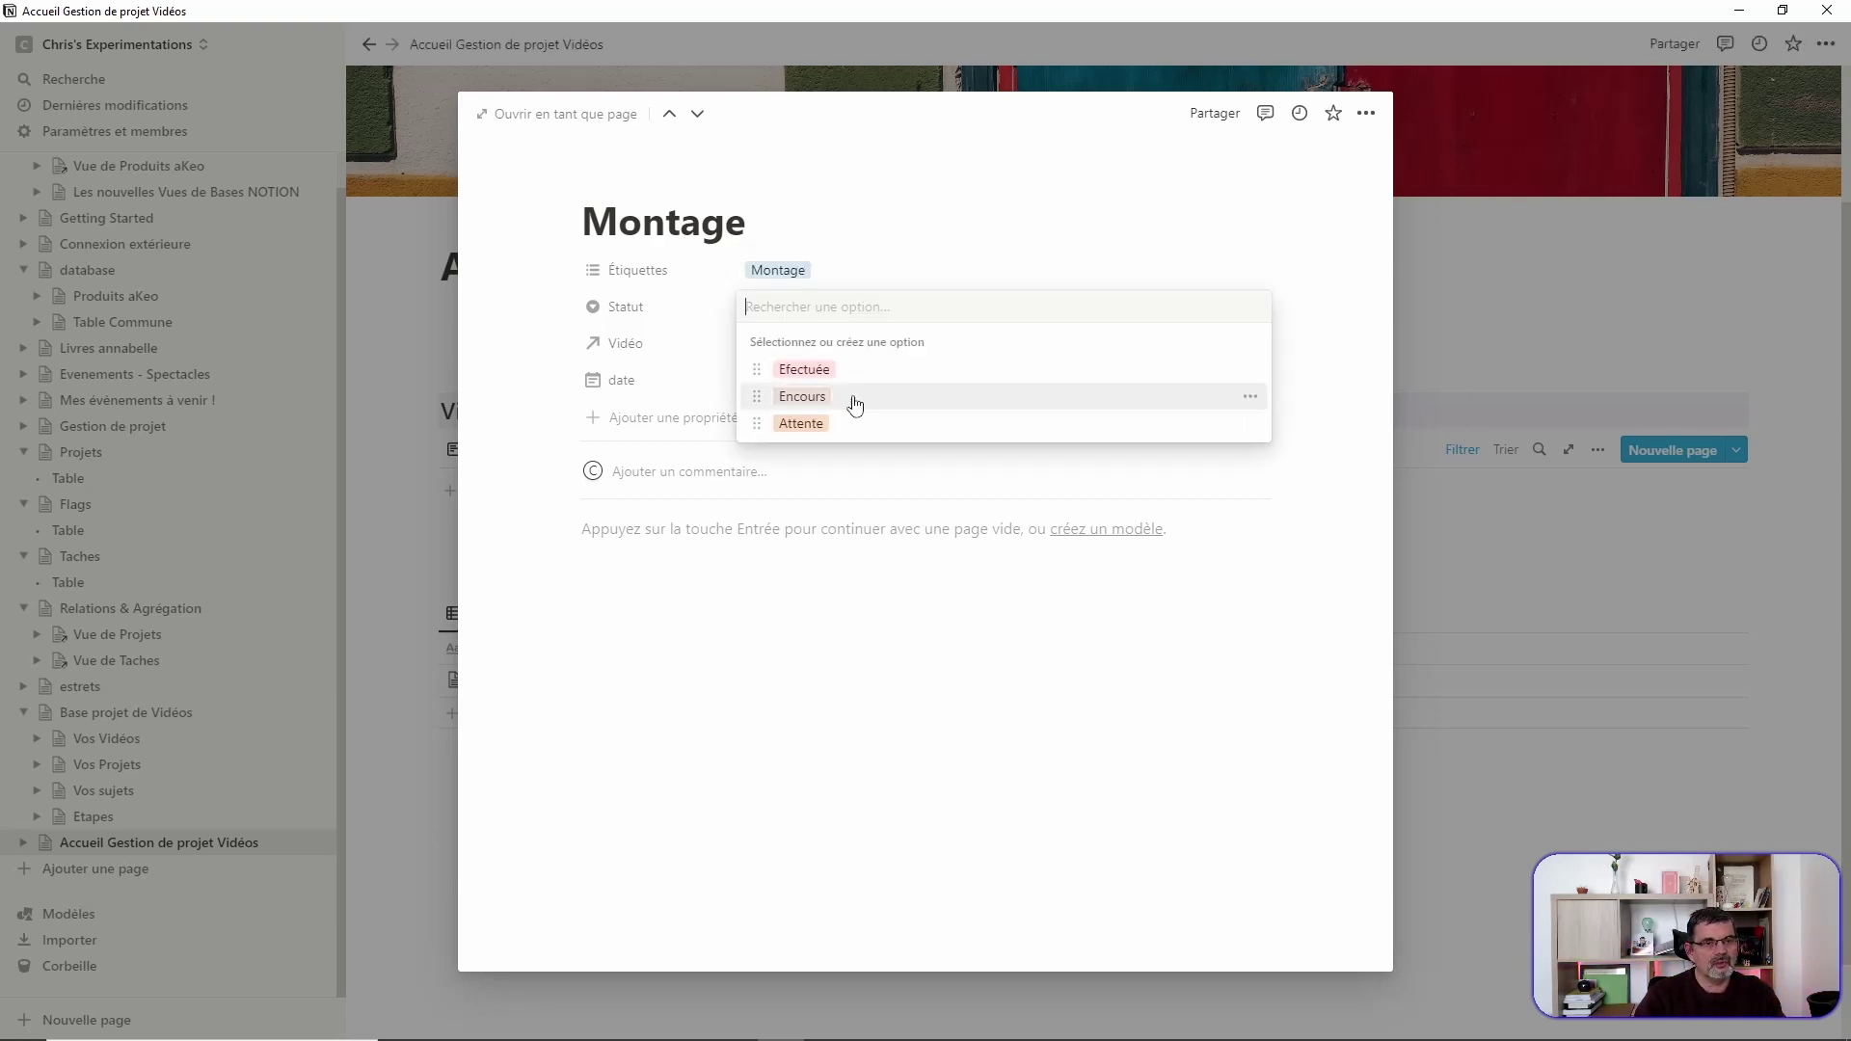
{"action": "left_click", "coordinate": [810, 425]}
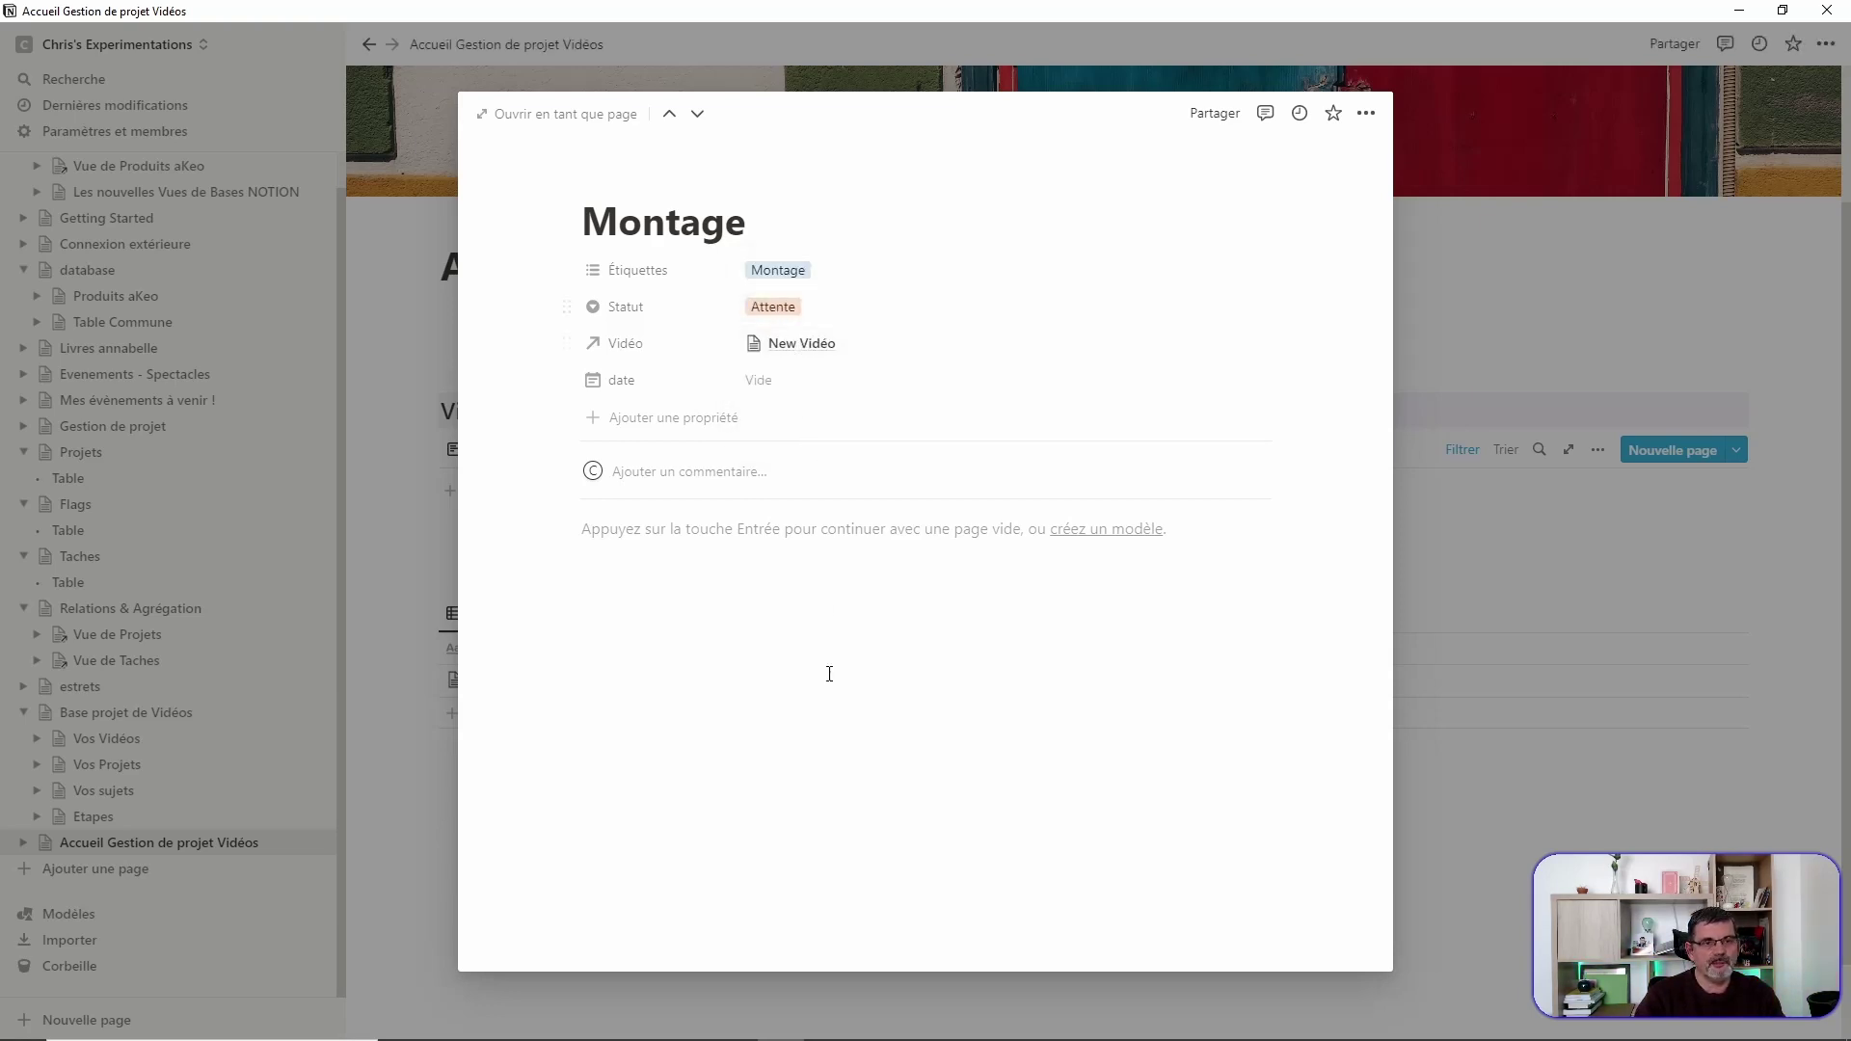
Step: Go to the Publication entry, set its Étiquettes to Publiée and its Statut to Attente, and start an empty page body
{"action": "left_click", "coordinate": [698, 115]}
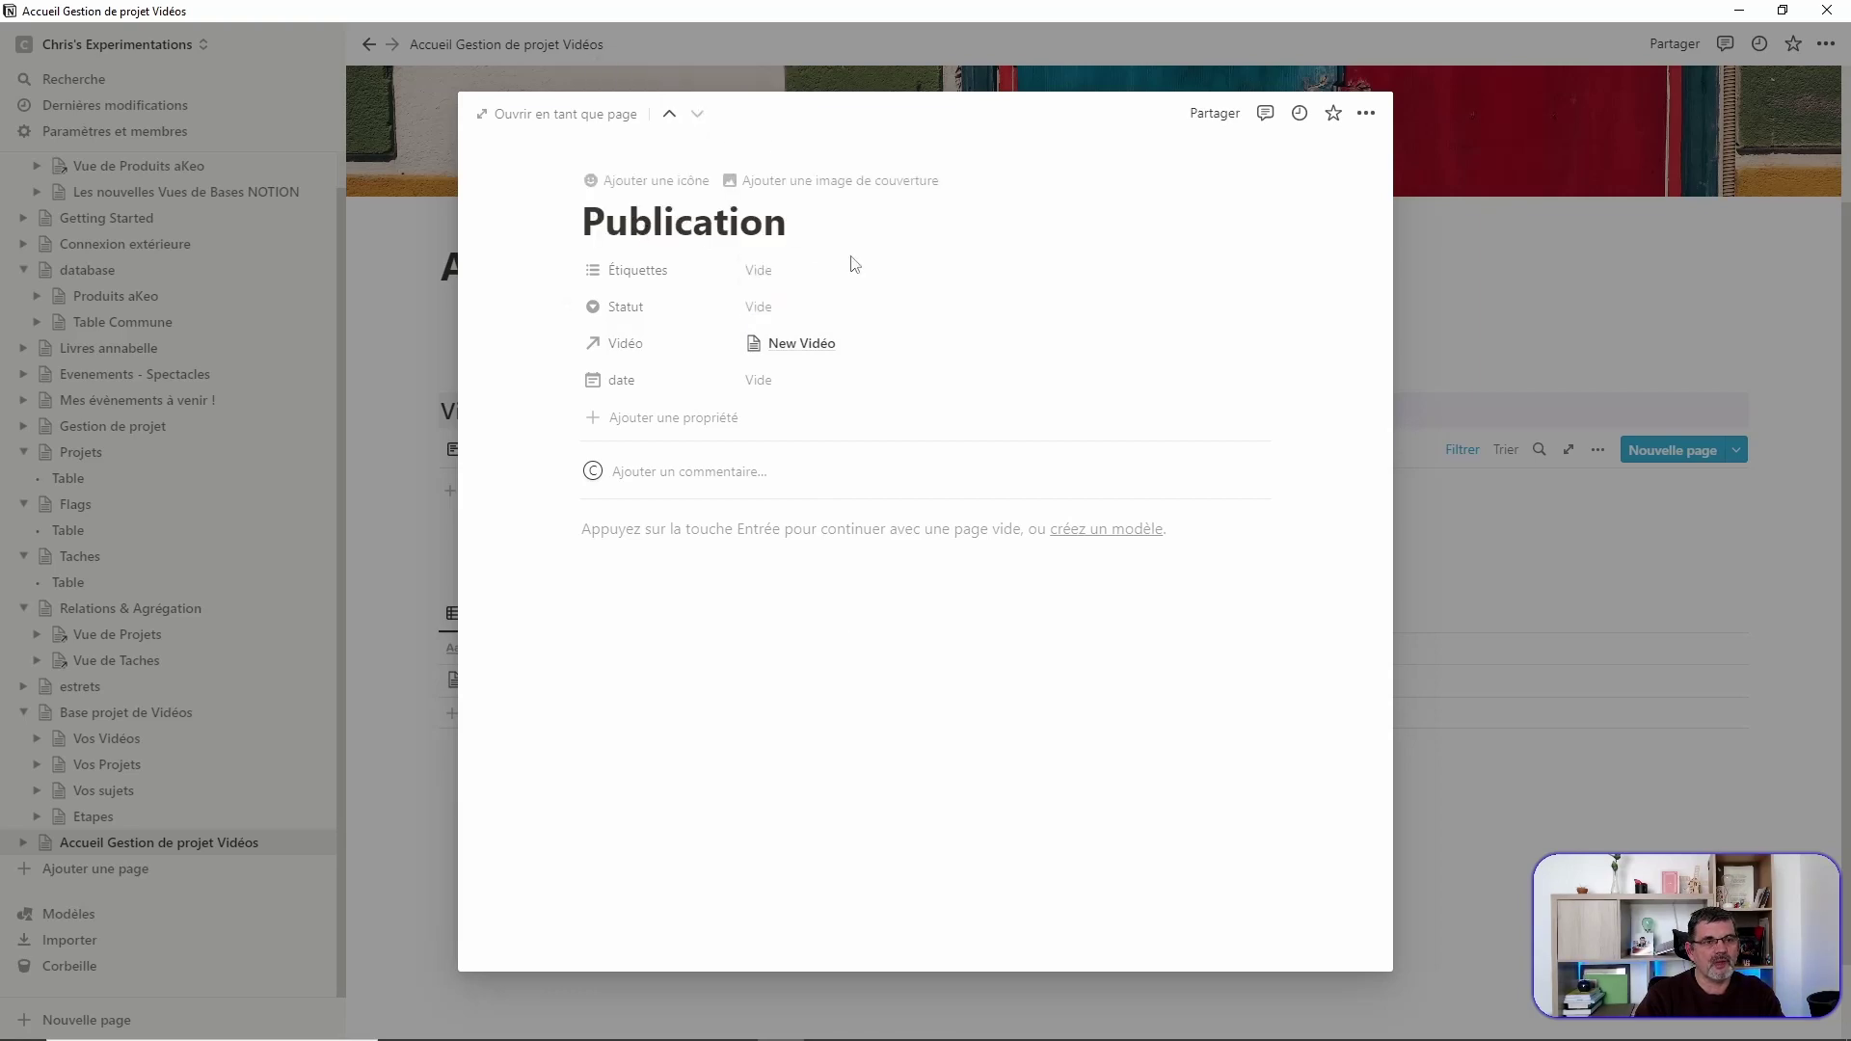
{"action": "left_click", "coordinate": [783, 270]}
{"action": "left_click", "coordinate": [800, 387]}
{"action": "left_click", "coordinate": [839, 542]}
{"action": "left_click", "coordinate": [762, 306]}
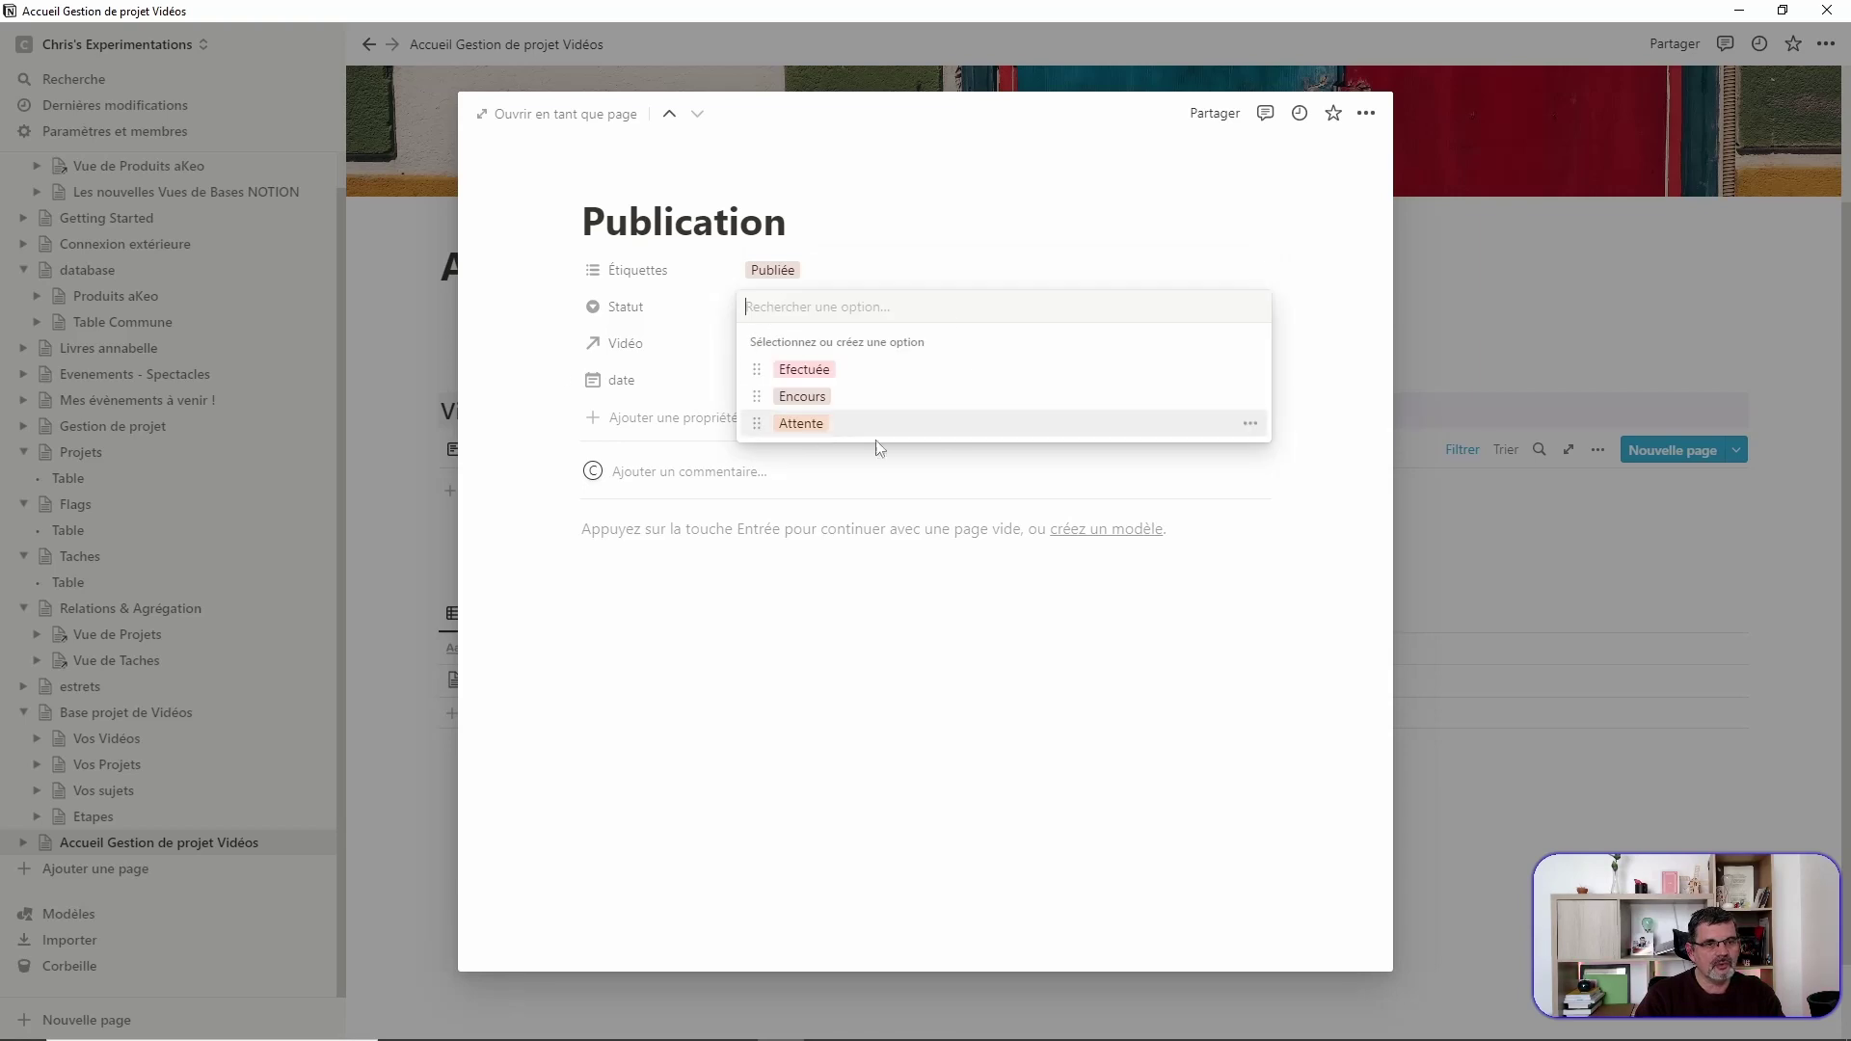
{"action": "left_click", "coordinate": [796, 422]}
{"action": "left_click", "coordinate": [853, 657]}
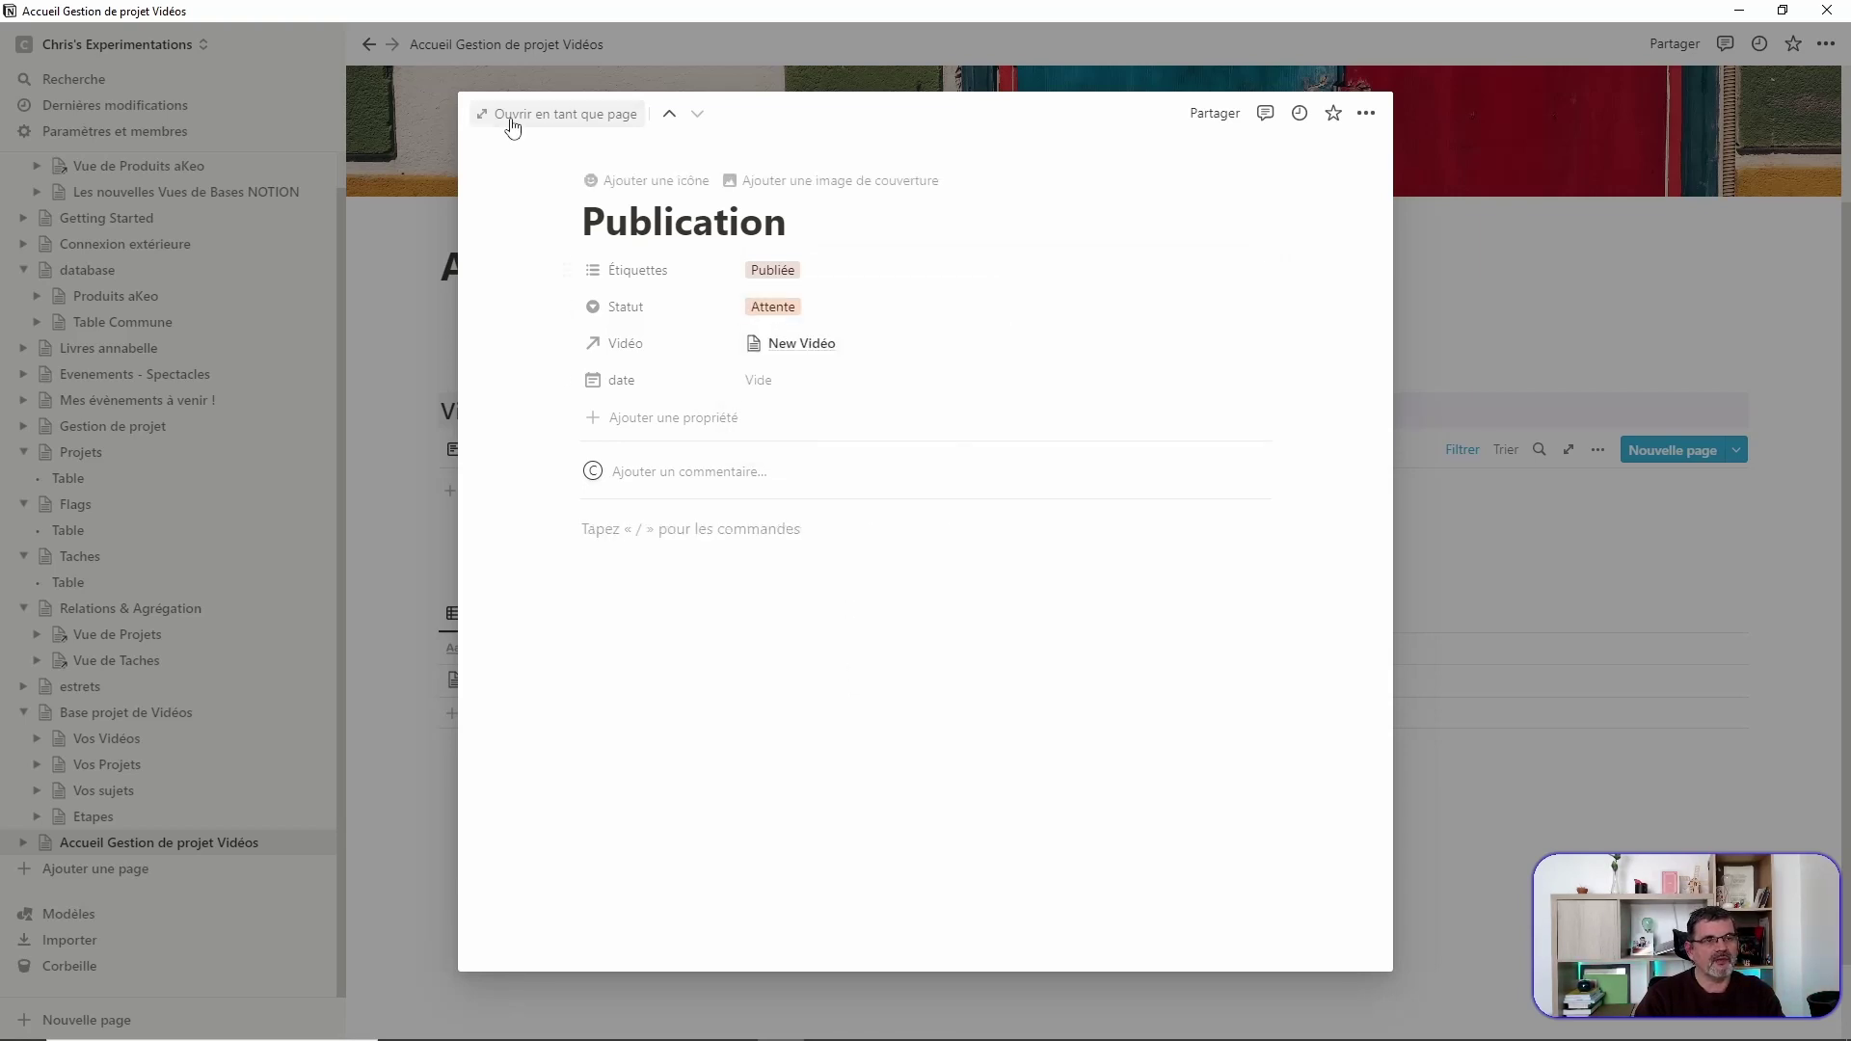
Step: Close the Publication entry and reopen the New Vidéo template for editing as a full page with the sidebar collapsed
{"action": "left_click", "coordinate": [1519, 735]}
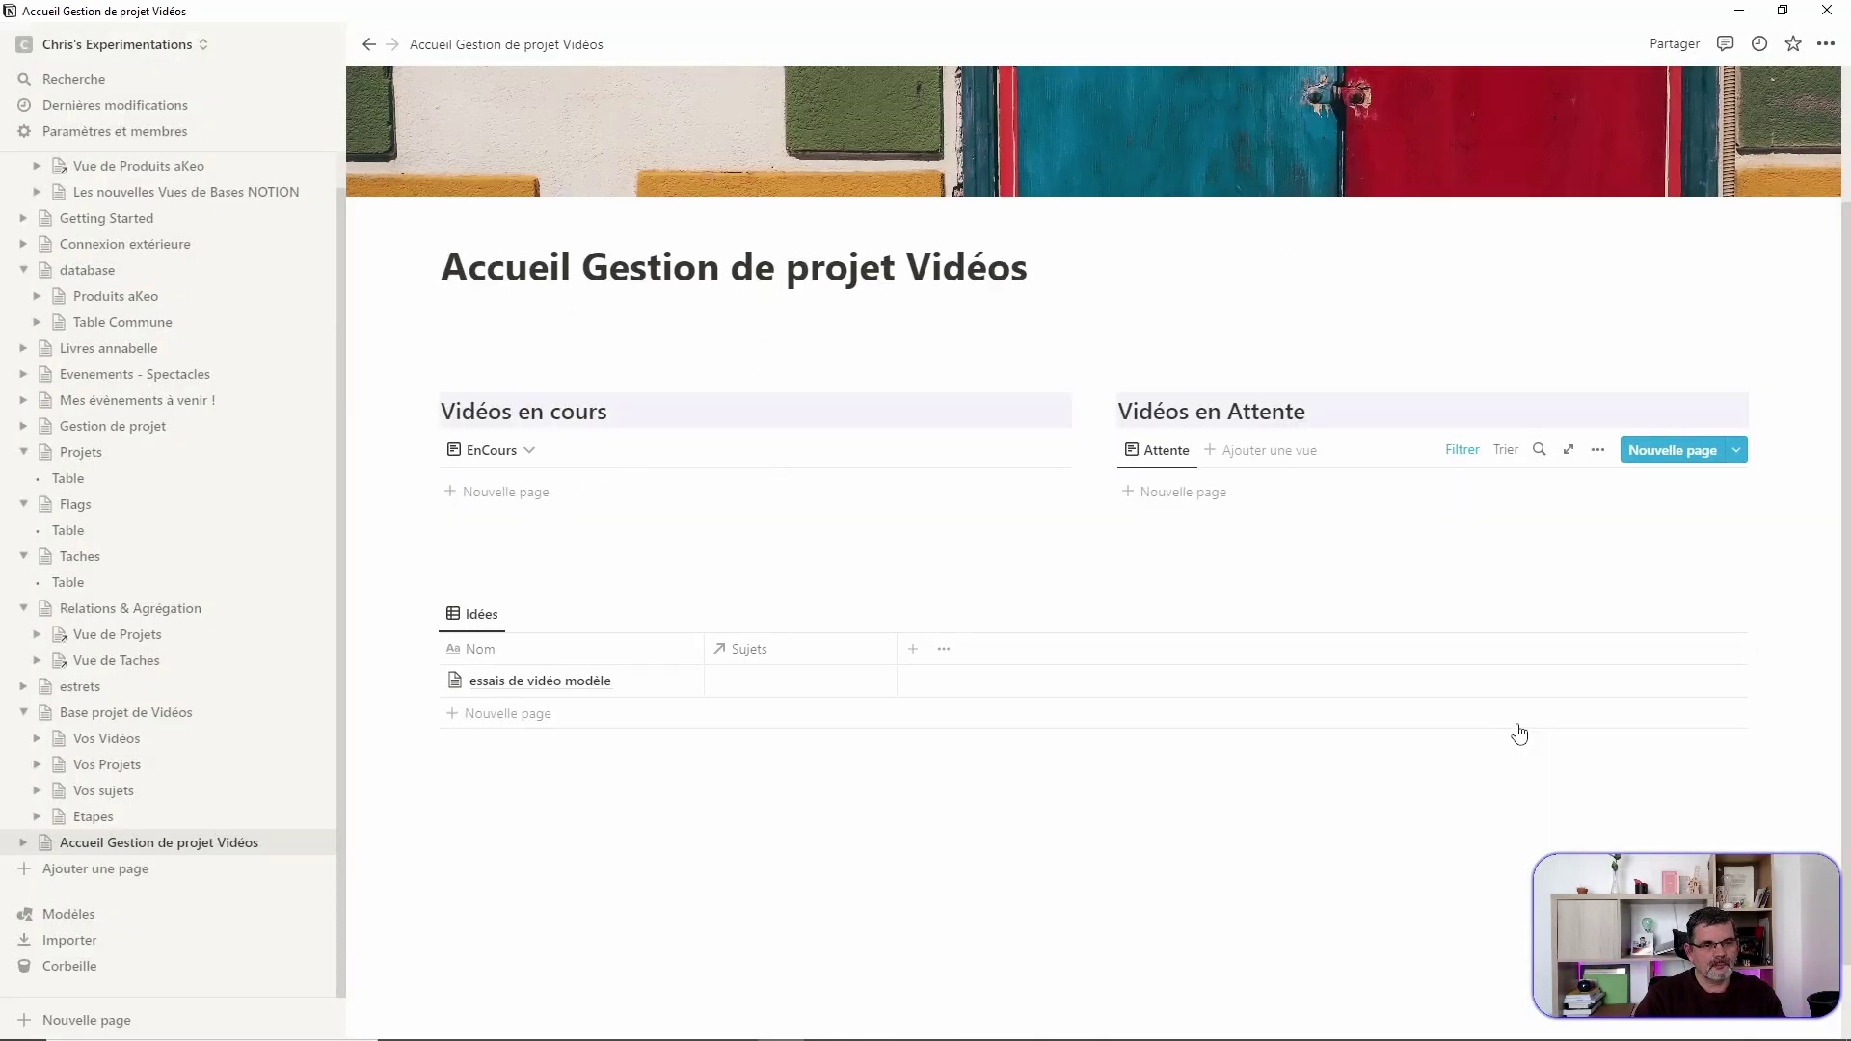
{"action": "left_click", "coordinate": [1747, 455]}
{"action": "left_click", "coordinate": [1819, 519]}
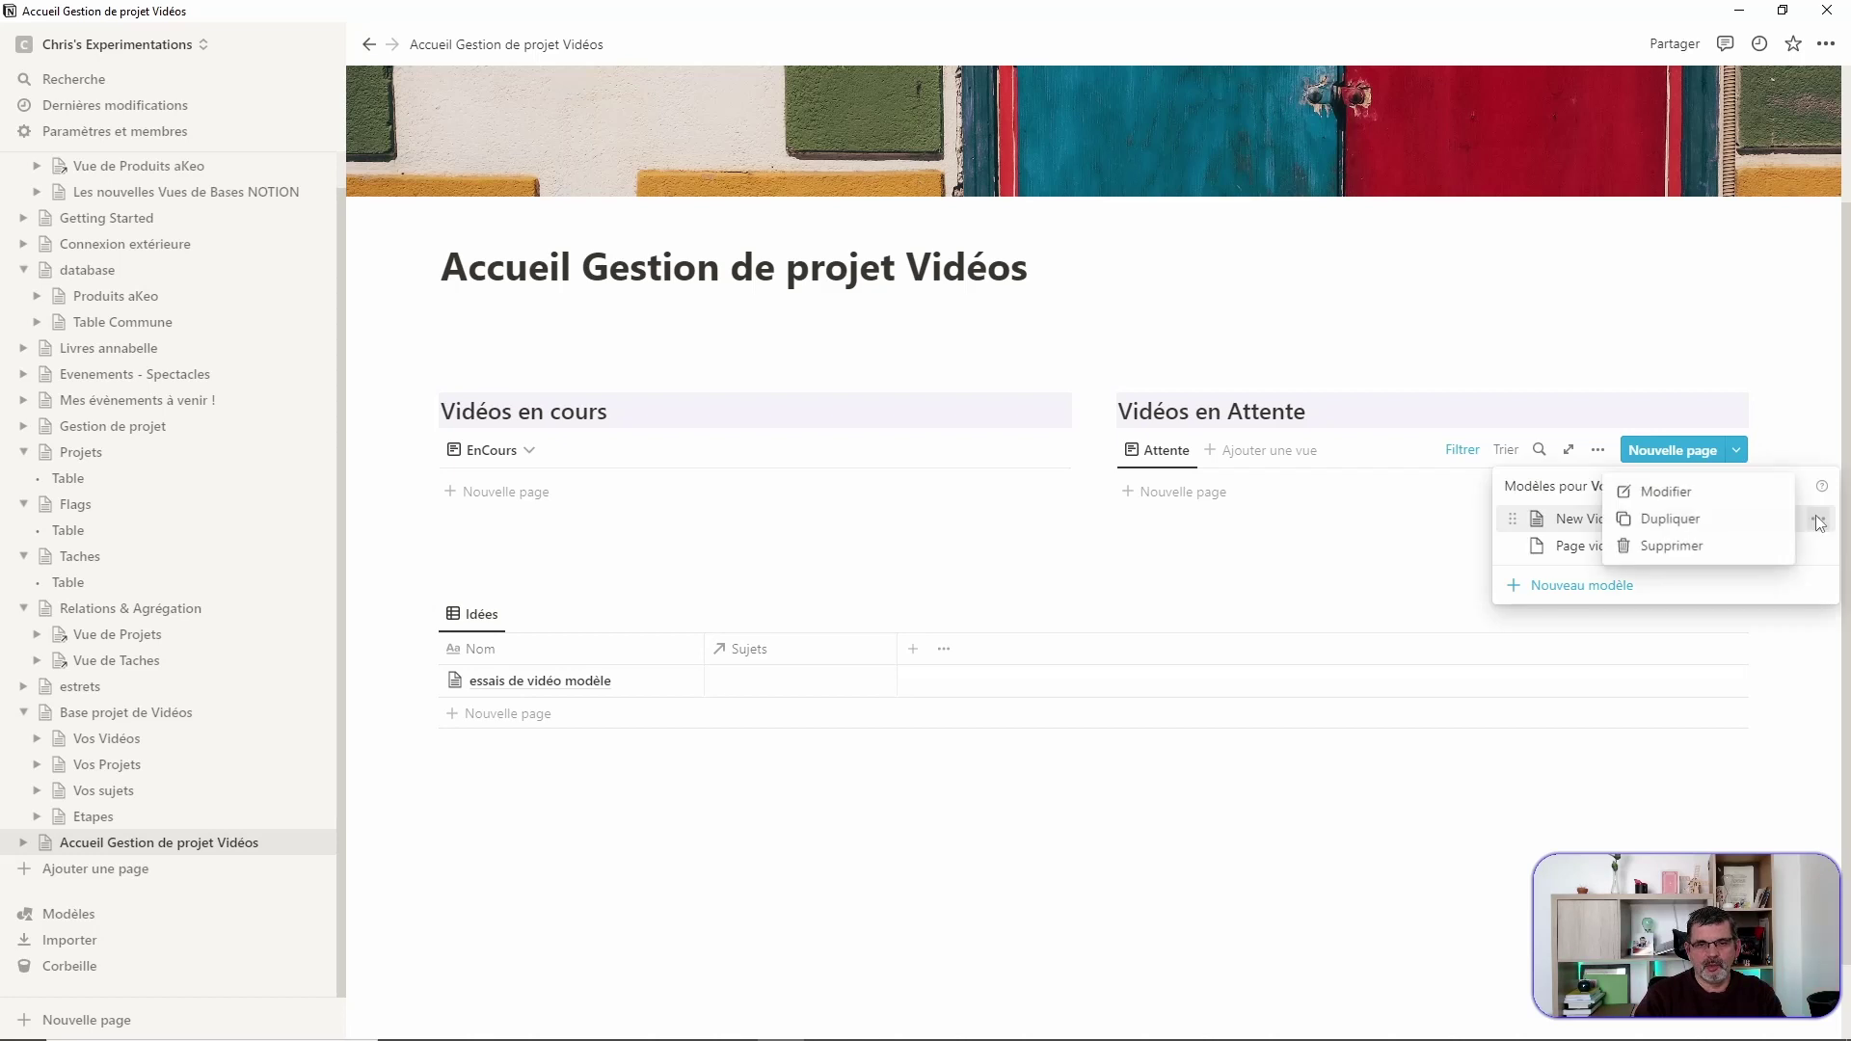
{"action": "left_click", "coordinate": [1669, 493]}
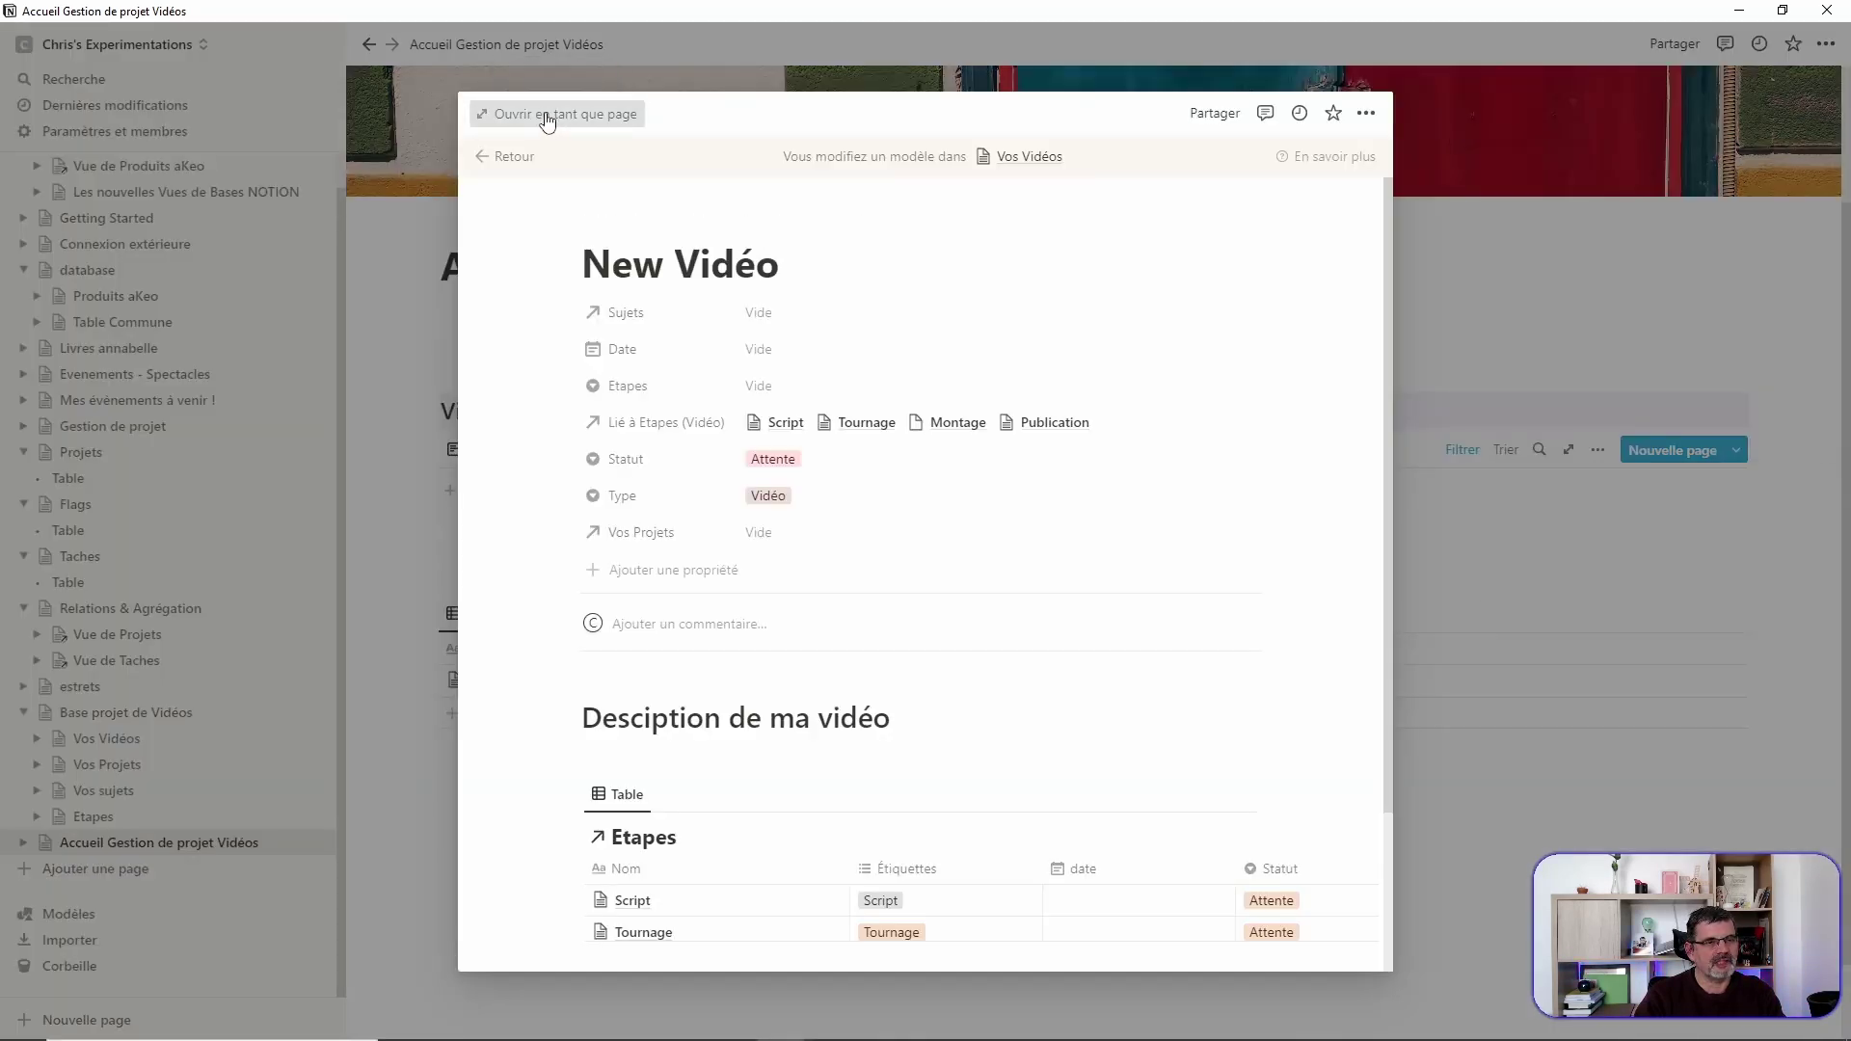
{"action": "left_click", "coordinate": [547, 120]}
{"action": "left_click", "coordinate": [320, 48]}
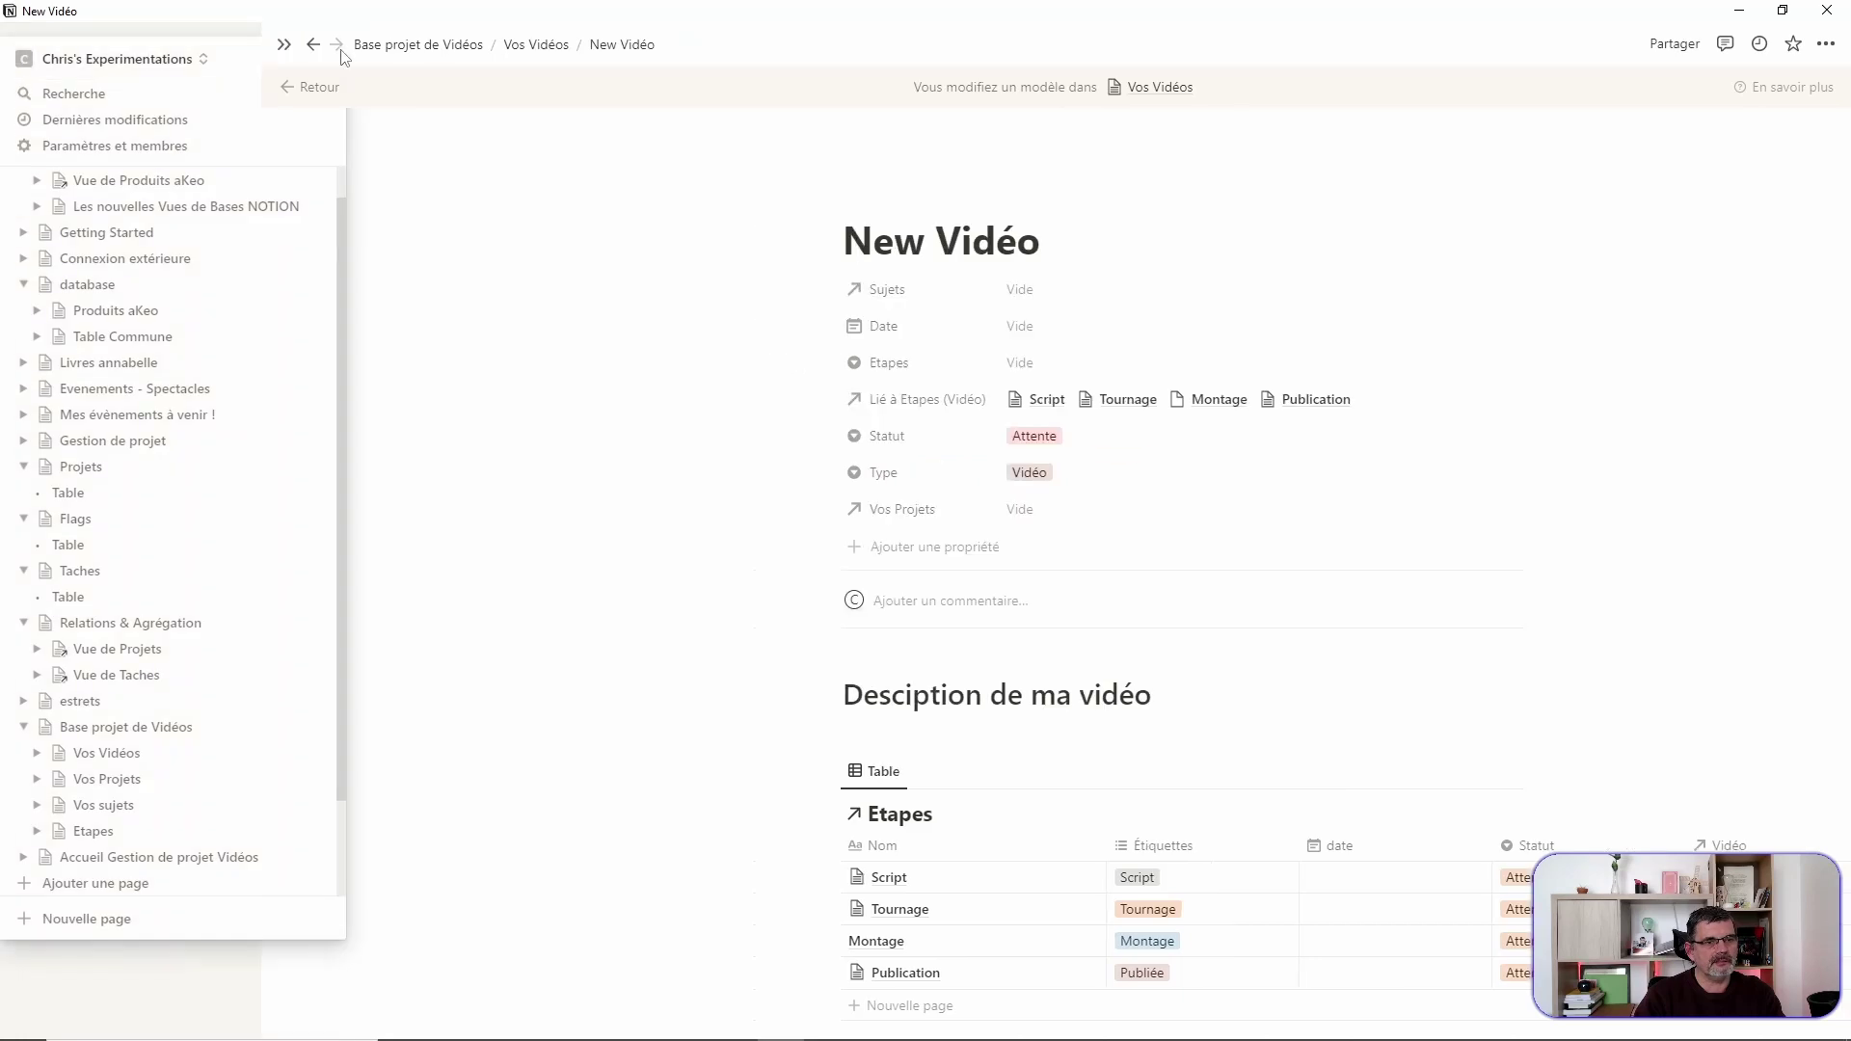
Step: Examine the template's title and properties against the Vidéo relation of each entry in the Etapes table
{"action": "scroll", "coordinate": [1263, 434], "scroll_direction": "down", "scroll_amount": 3}
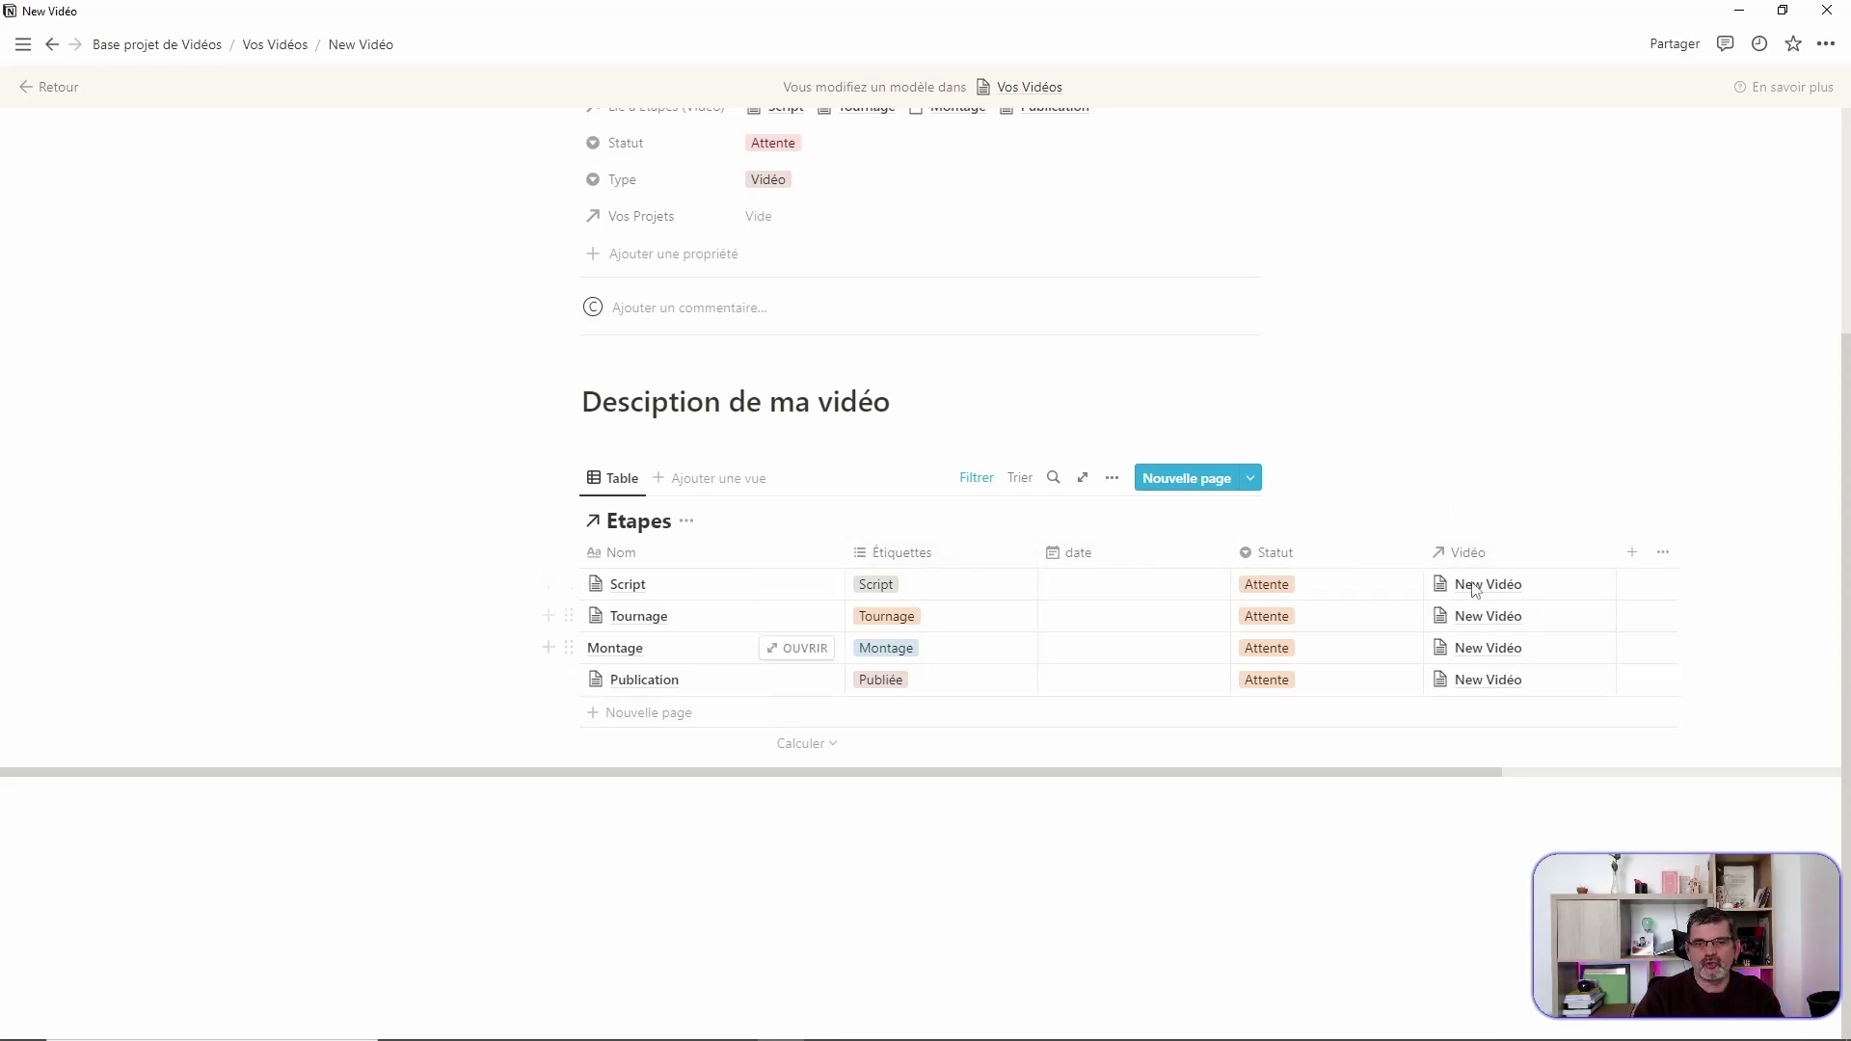
{"action": "scroll", "coordinate": [1343, 466], "scroll_direction": "up", "scroll_amount": 3}
{"action": "left_click_drag", "start_coordinate": [586, 232], "coordinate": [785, 240]}
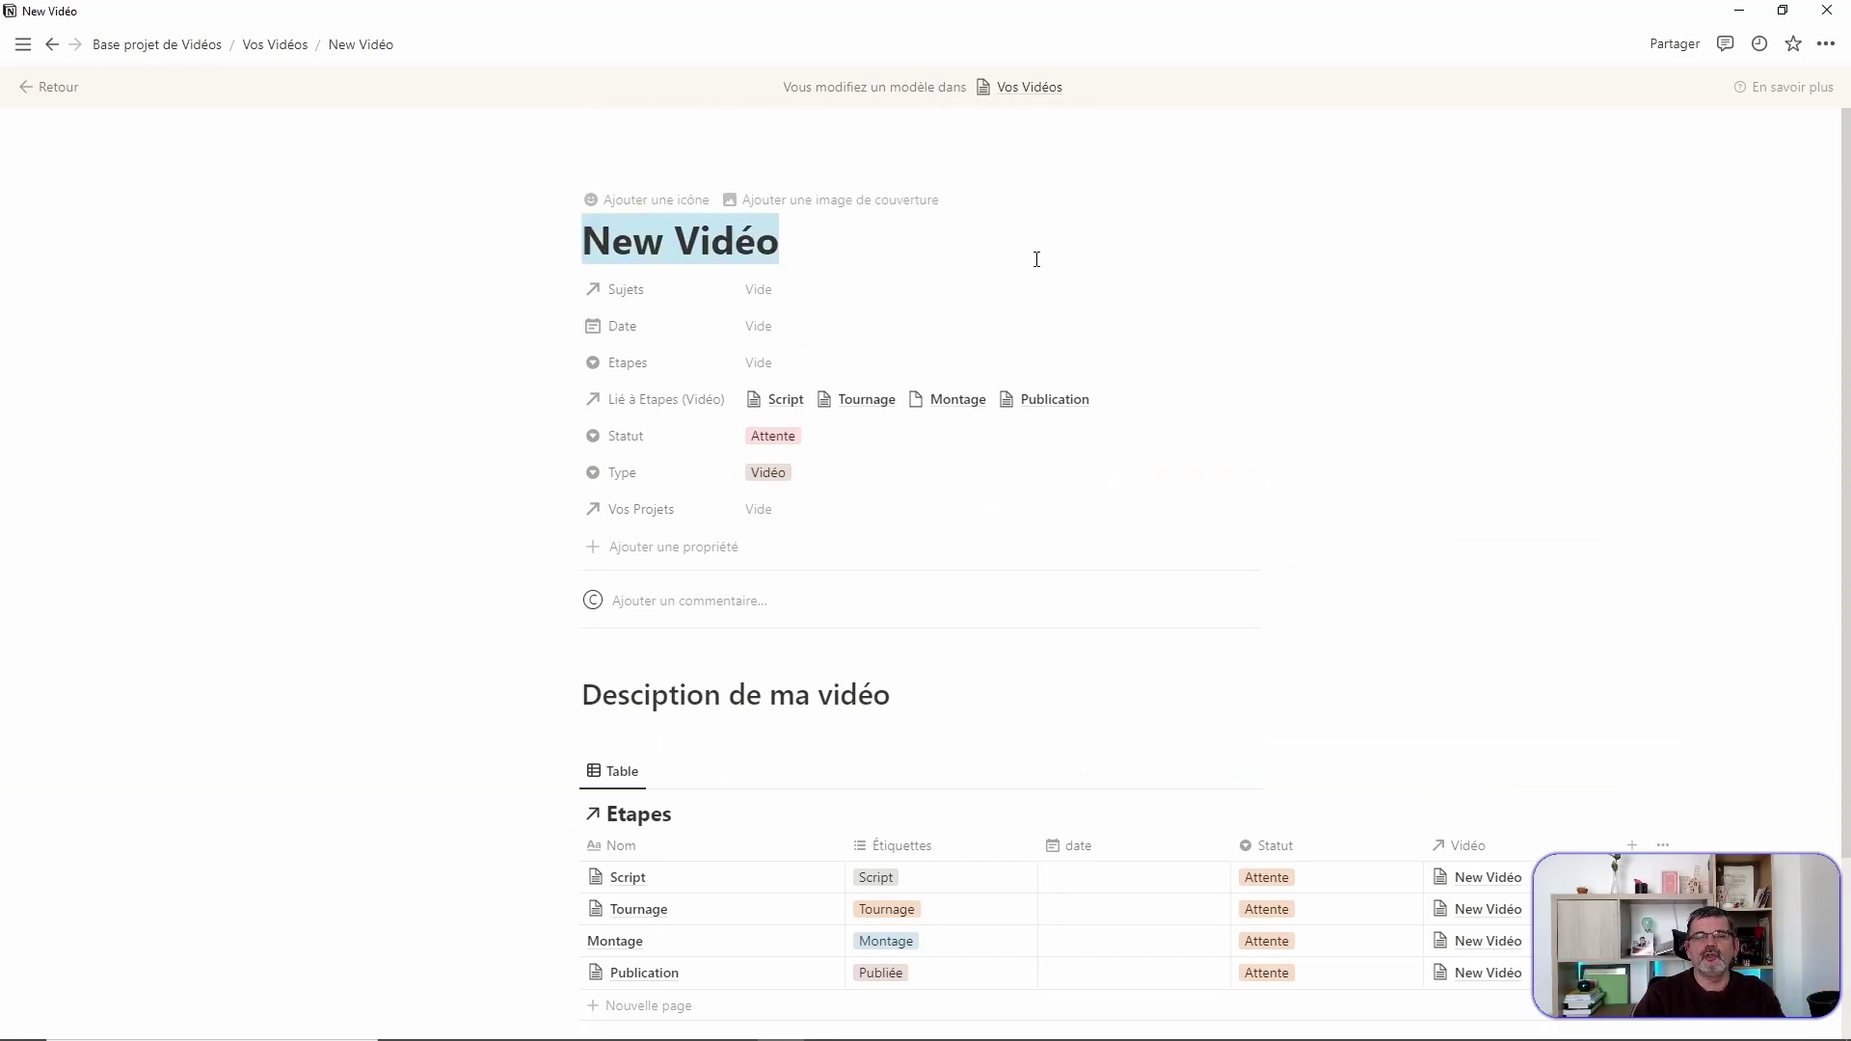
{"action": "scroll", "coordinate": [1459, 431], "scroll_direction": "down", "scroll_amount": 3}
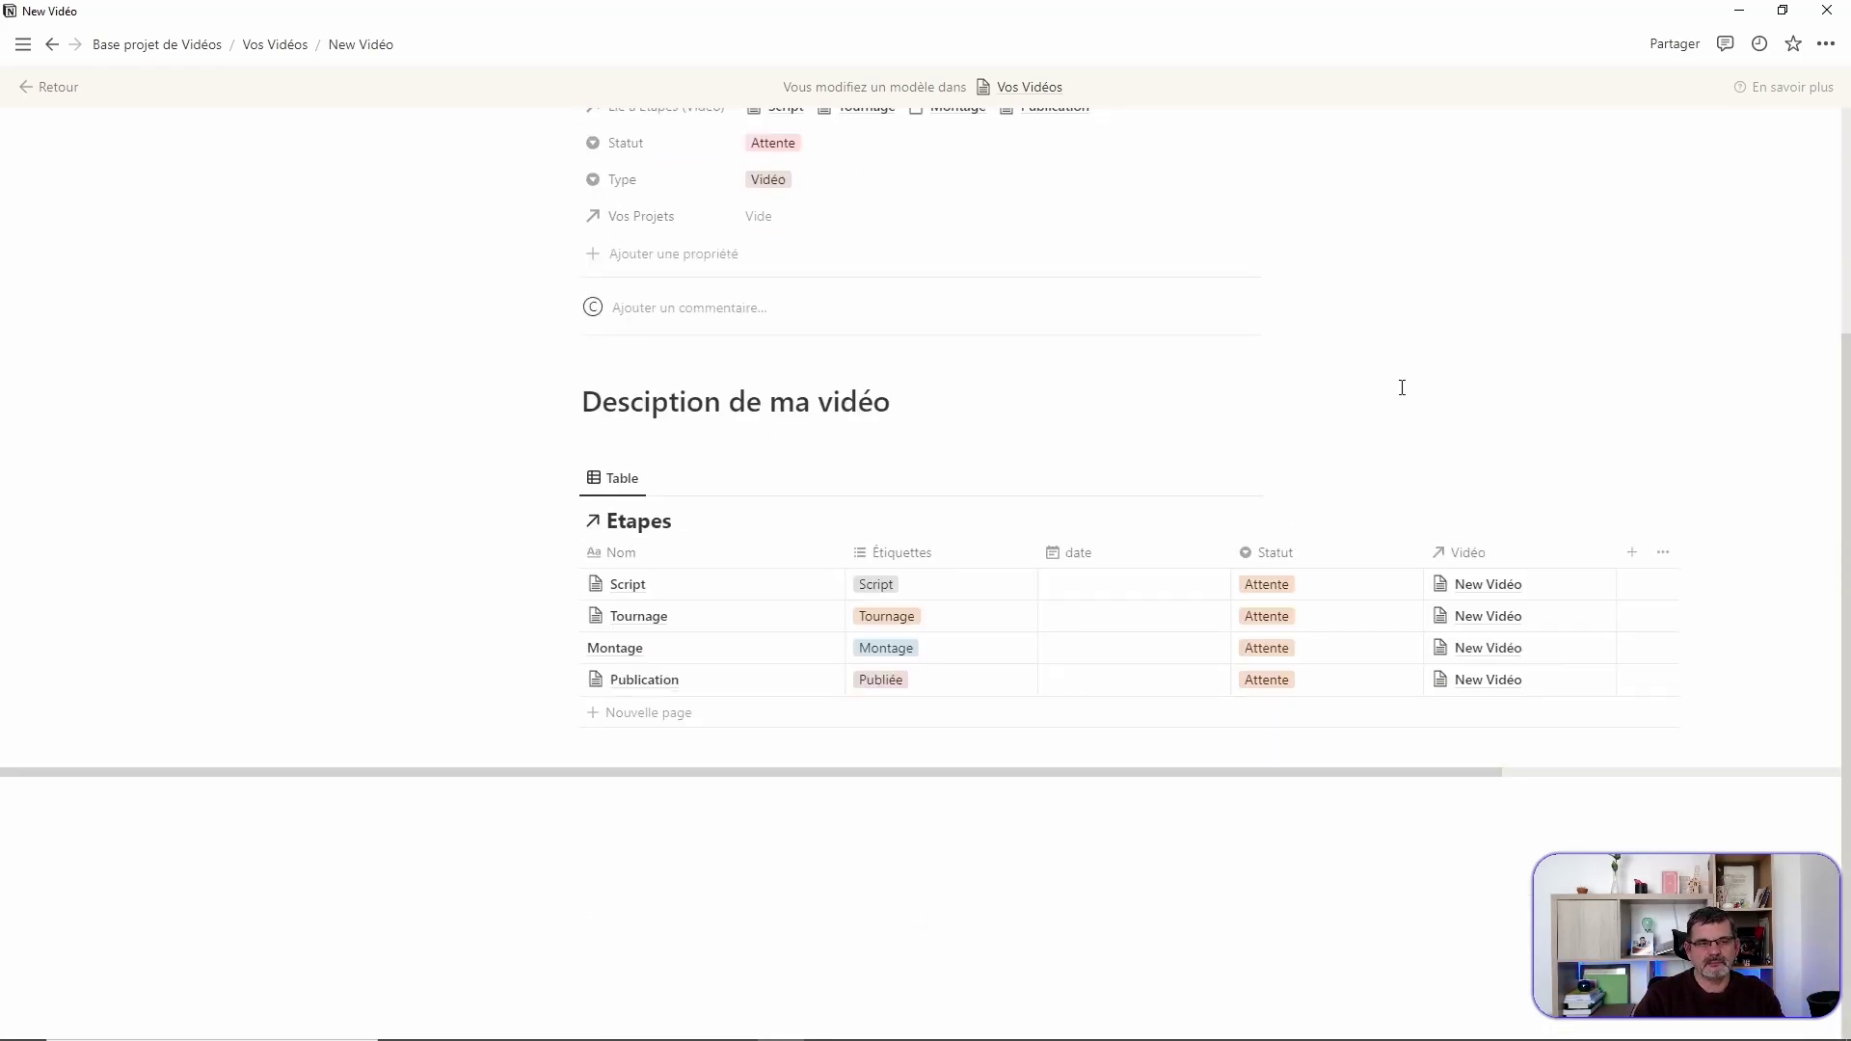
{"action": "scroll", "coordinate": [1363, 385], "scroll_direction": "up", "scroll_amount": 3}
{"action": "scroll", "coordinate": [1366, 390], "scroll_direction": "down", "scroll_amount": 2}
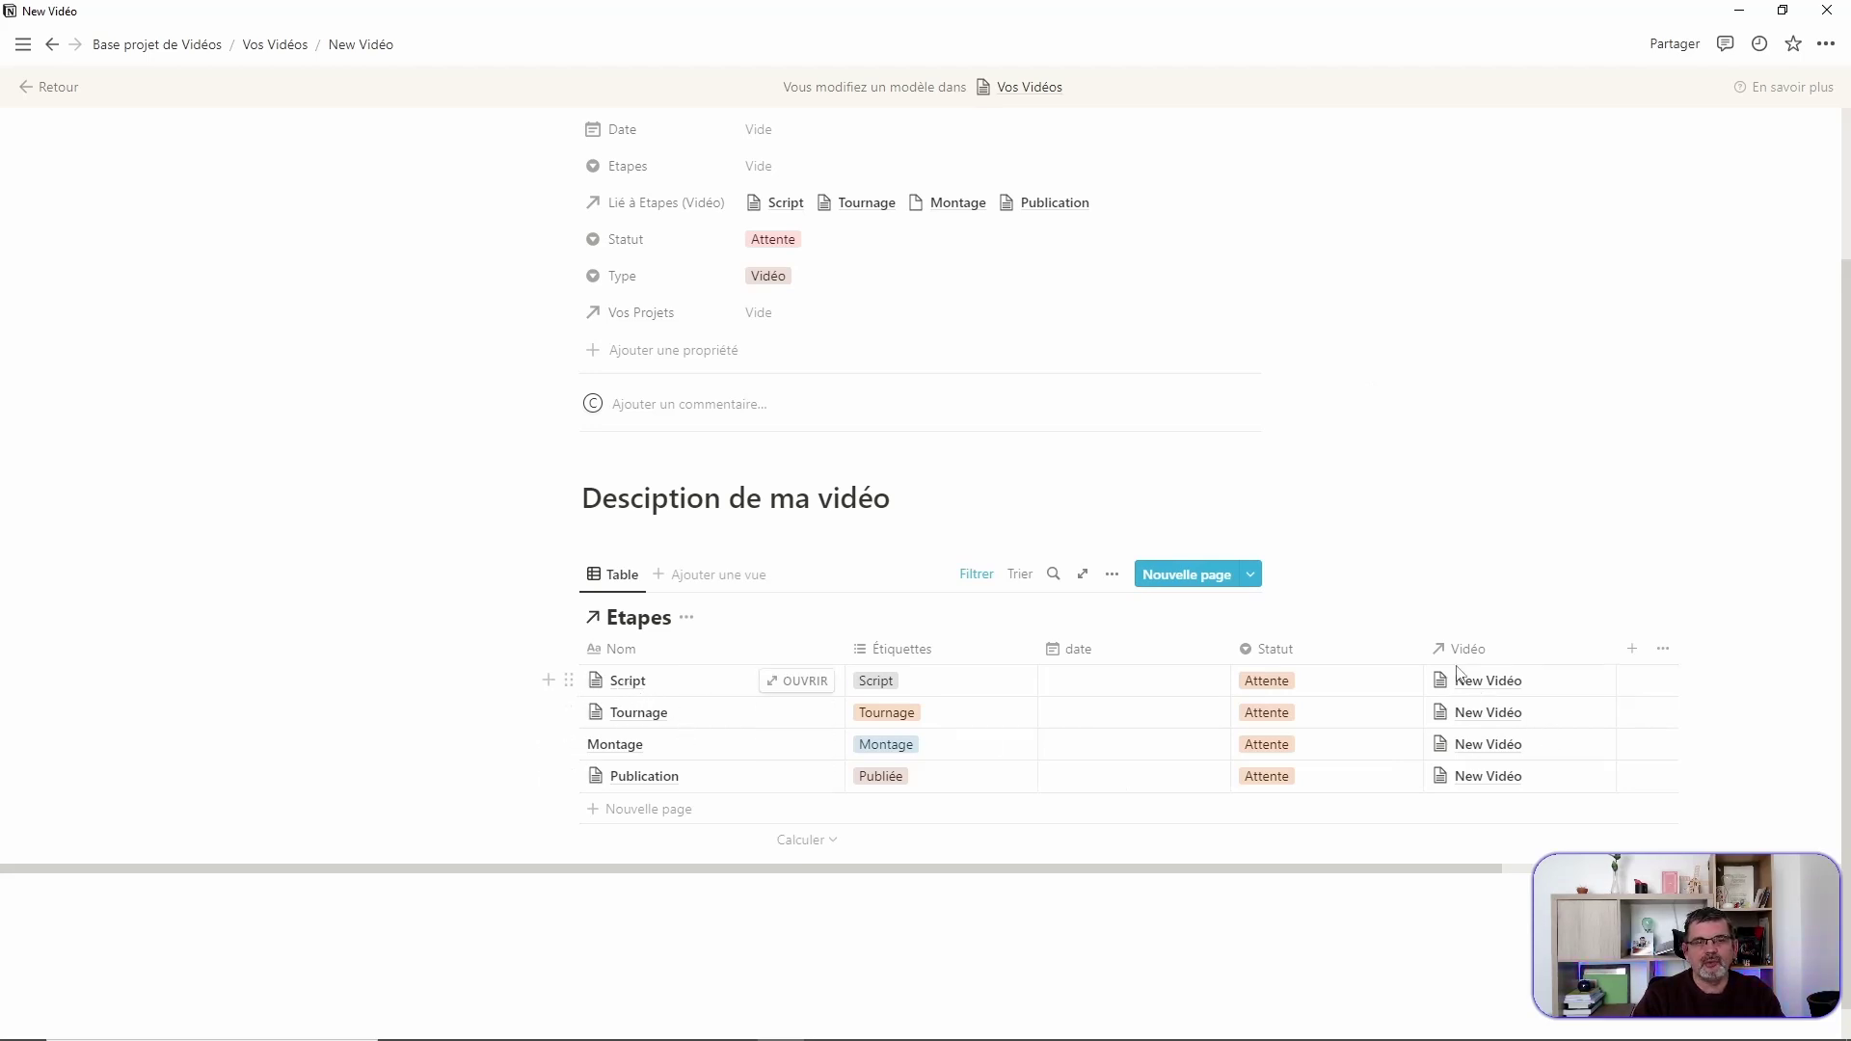
{"action": "scroll", "coordinate": [922, 347], "scroll_direction": "up", "scroll_amount": 3}
{"action": "scroll", "coordinate": [1351, 666], "scroll_direction": "down", "scroll_amount": 3}
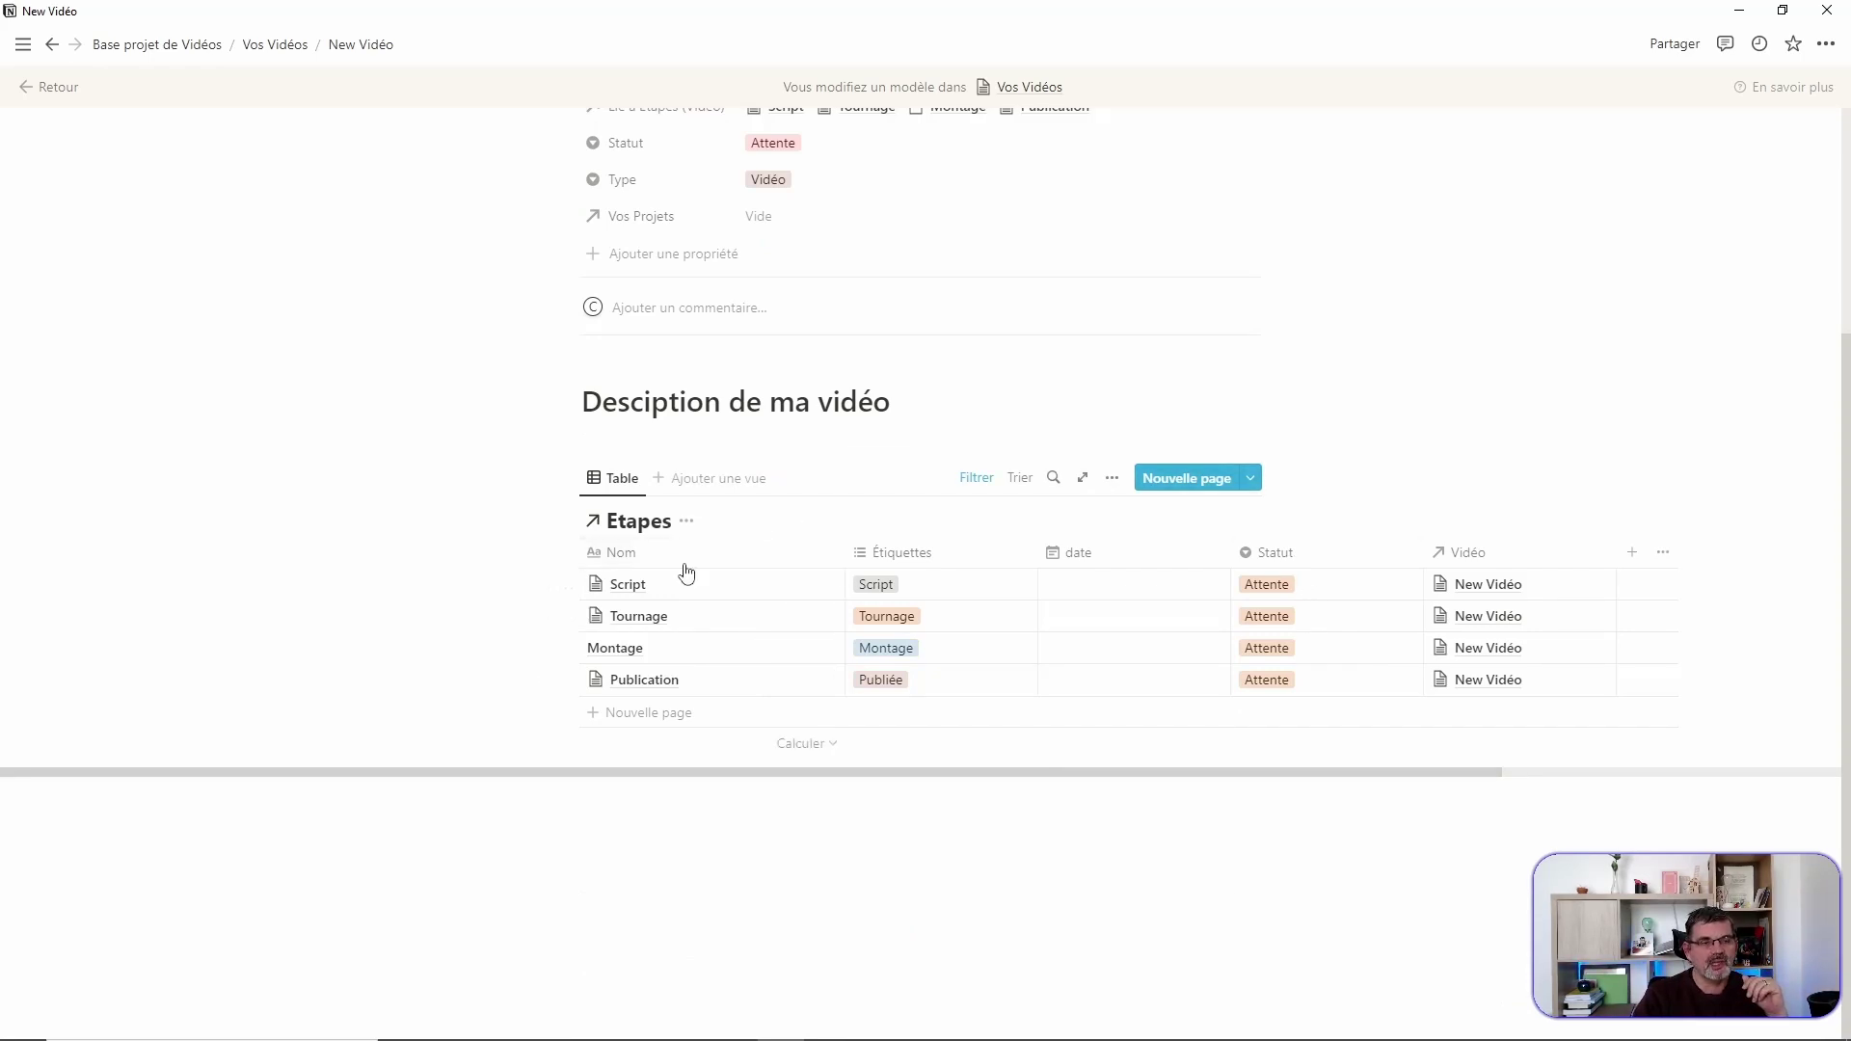
Step: Move the Script, Tournage, Montage and Publication entries out of the Etapes table into four side-by-side columns beneath the "Desciption de ma vidéo" heading
{"action": "left_click_drag", "start_coordinate": [564, 584], "coordinate": [598, 433]}
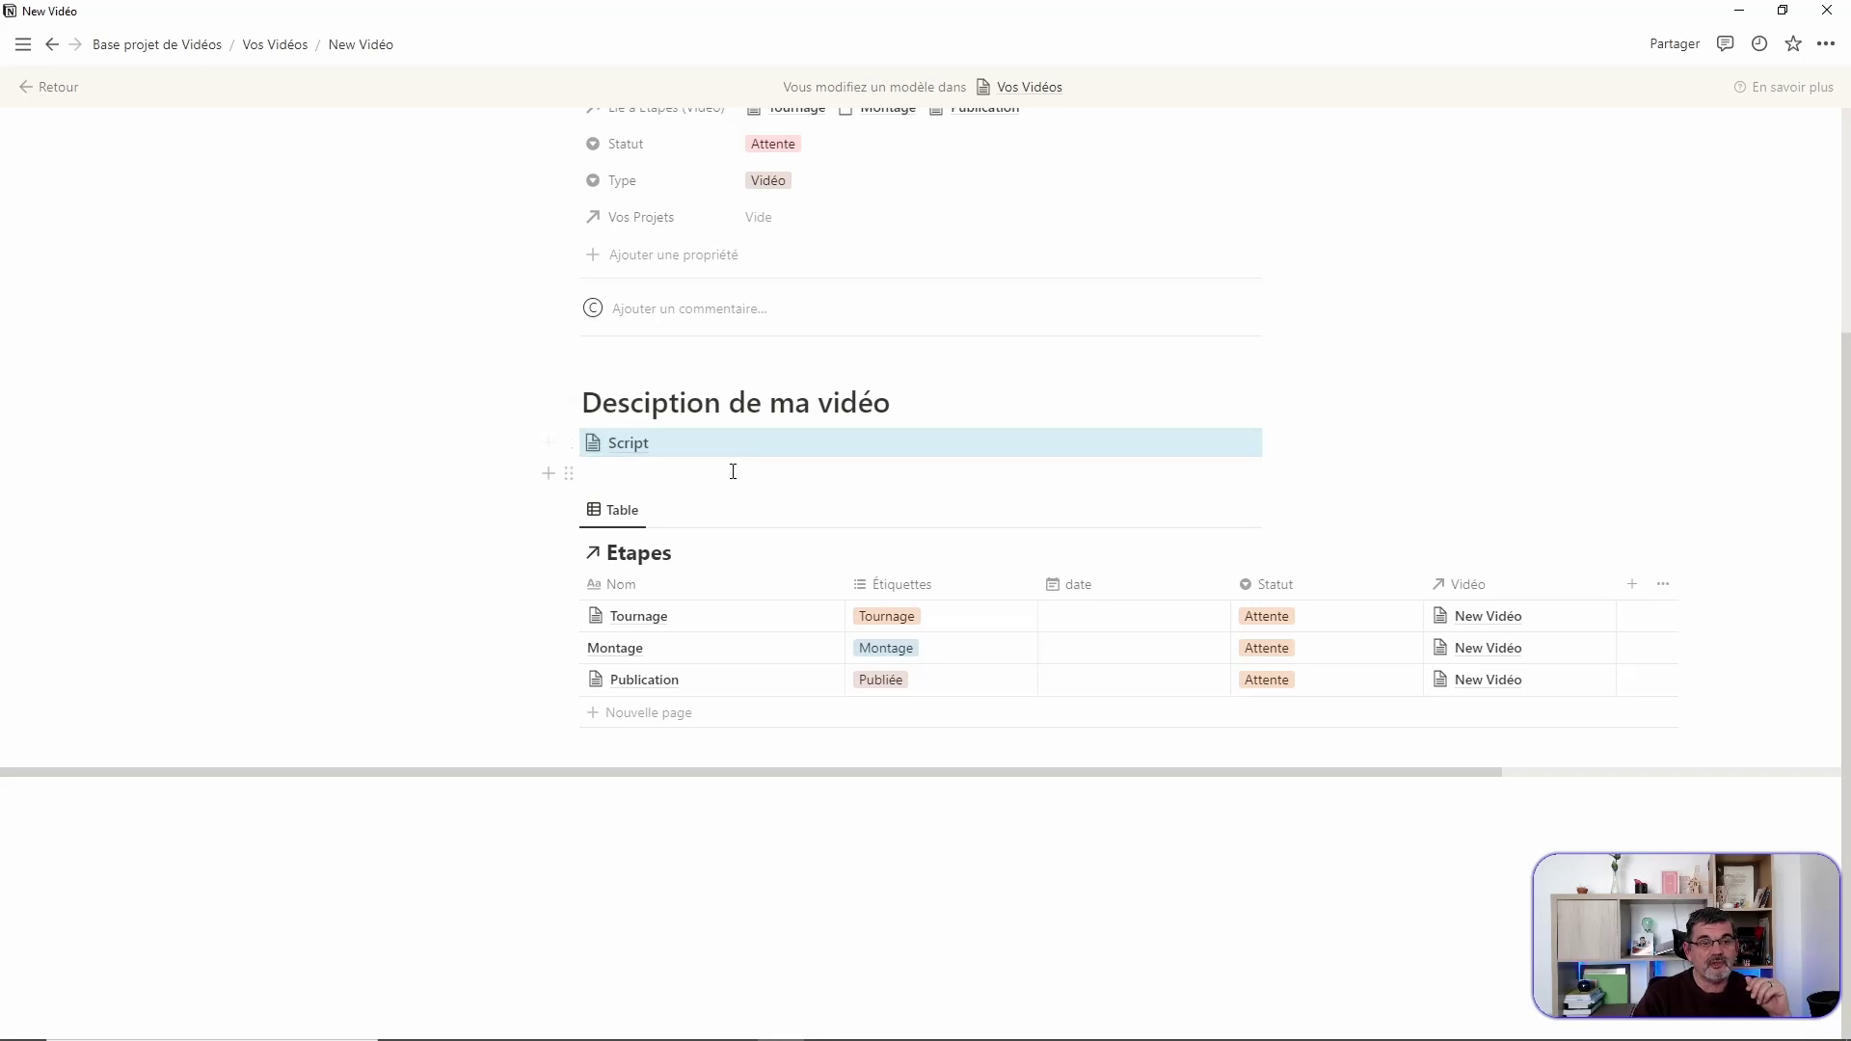
{"action": "left_click", "coordinate": [646, 472]}
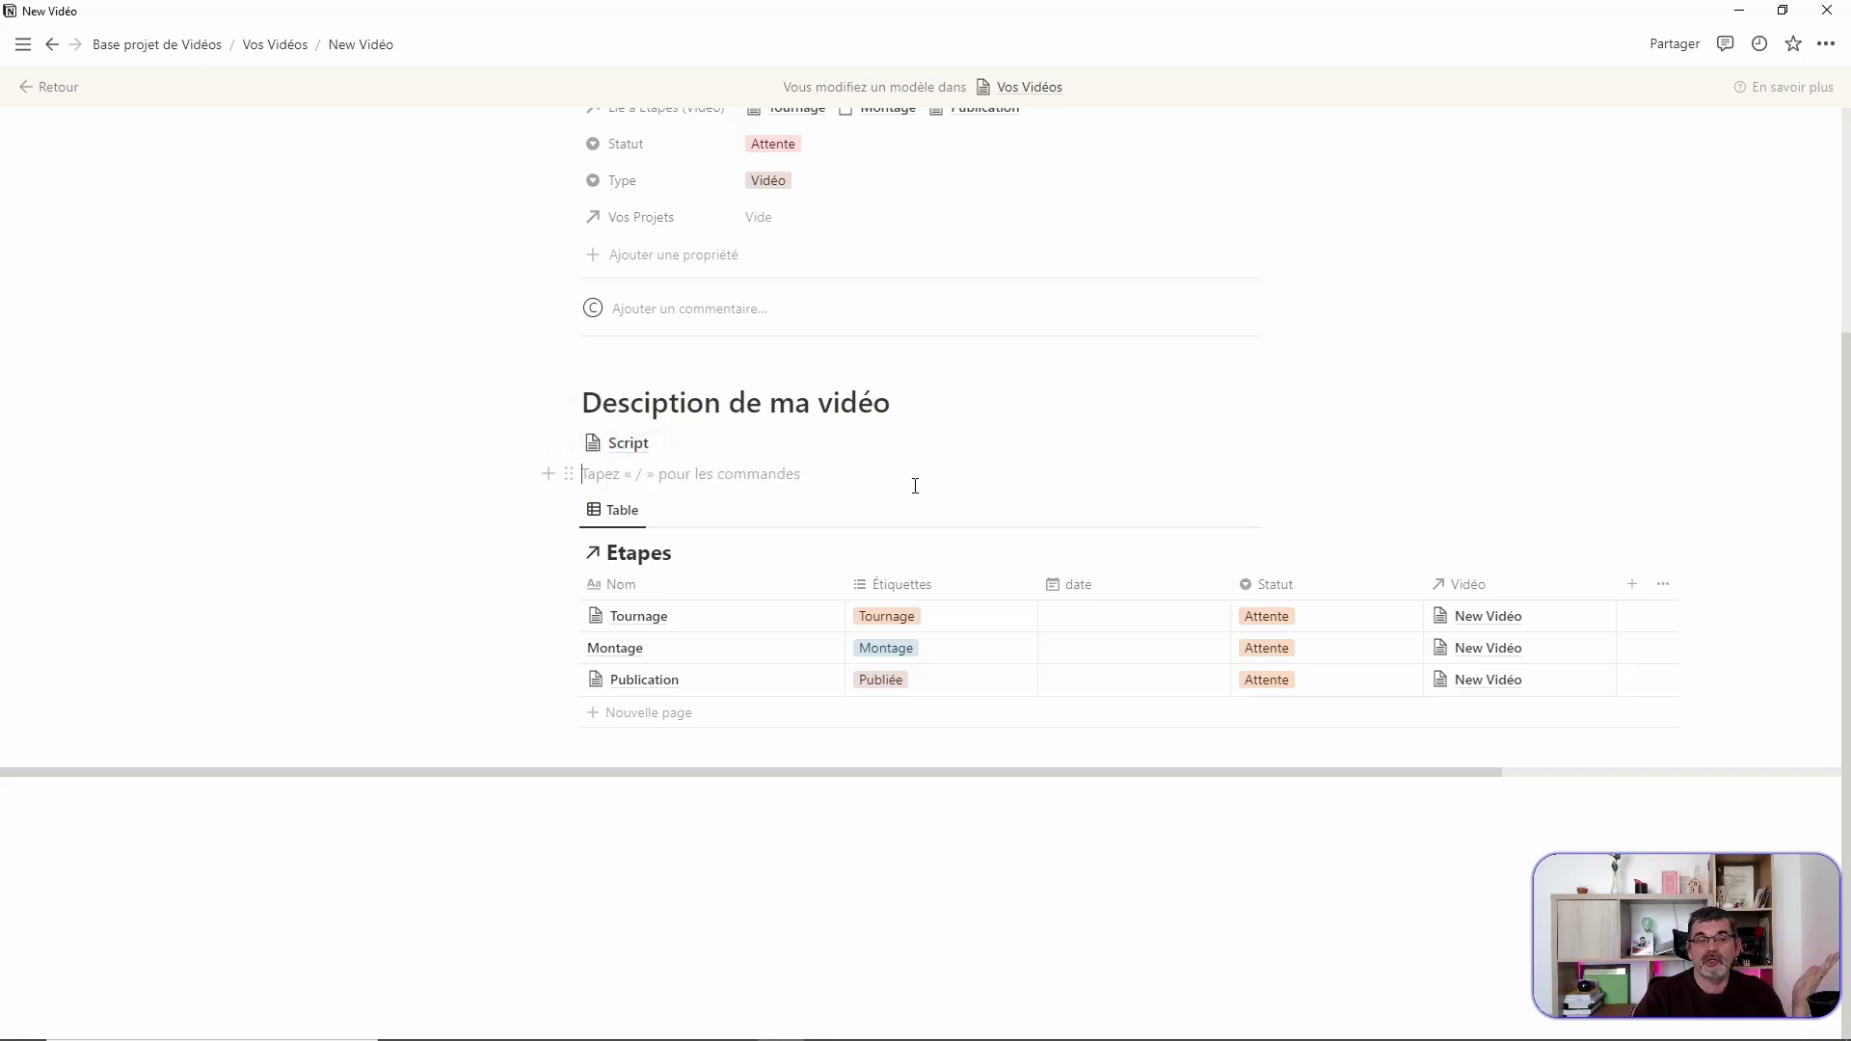
{"action": "left_click_drag", "start_coordinate": [567, 616], "coordinate": [1287, 435]}
{"action": "left_click_drag", "start_coordinate": [571, 648], "coordinate": [1297, 458]}
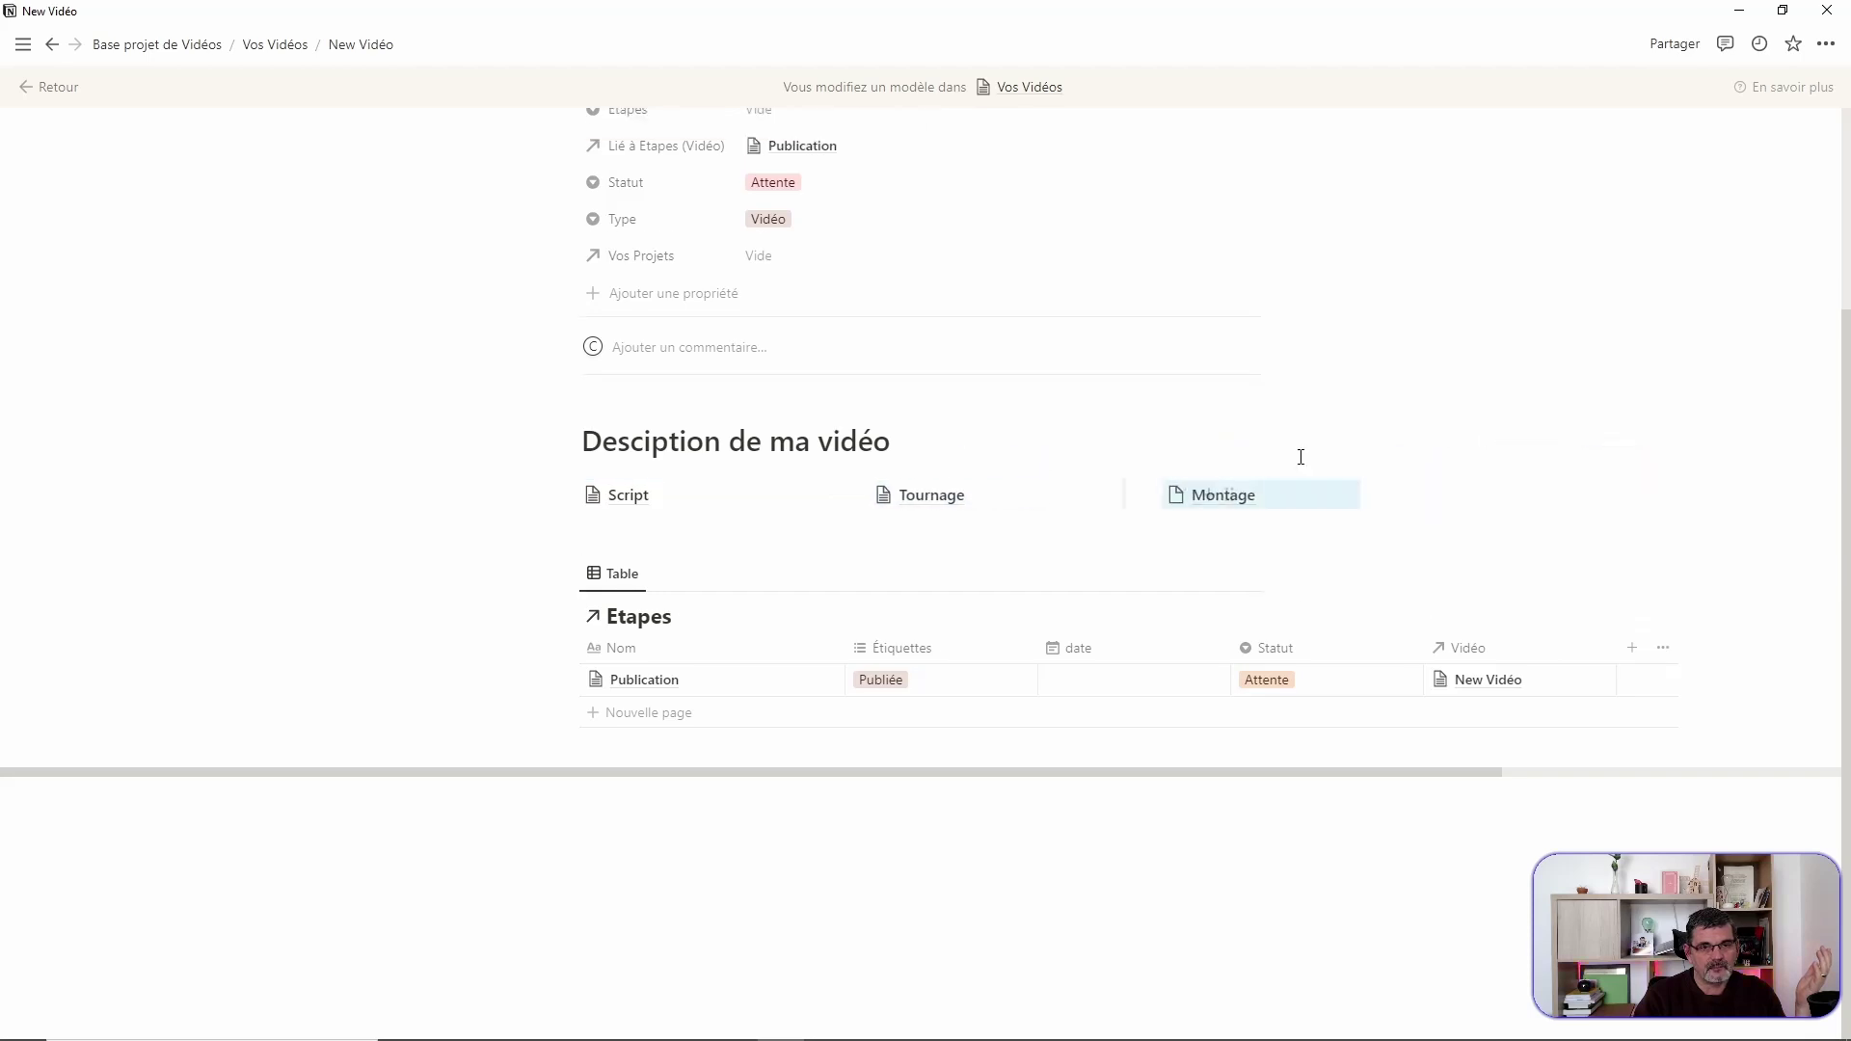
{"action": "left_click_drag", "start_coordinate": [571, 680], "coordinate": [1355, 497]}
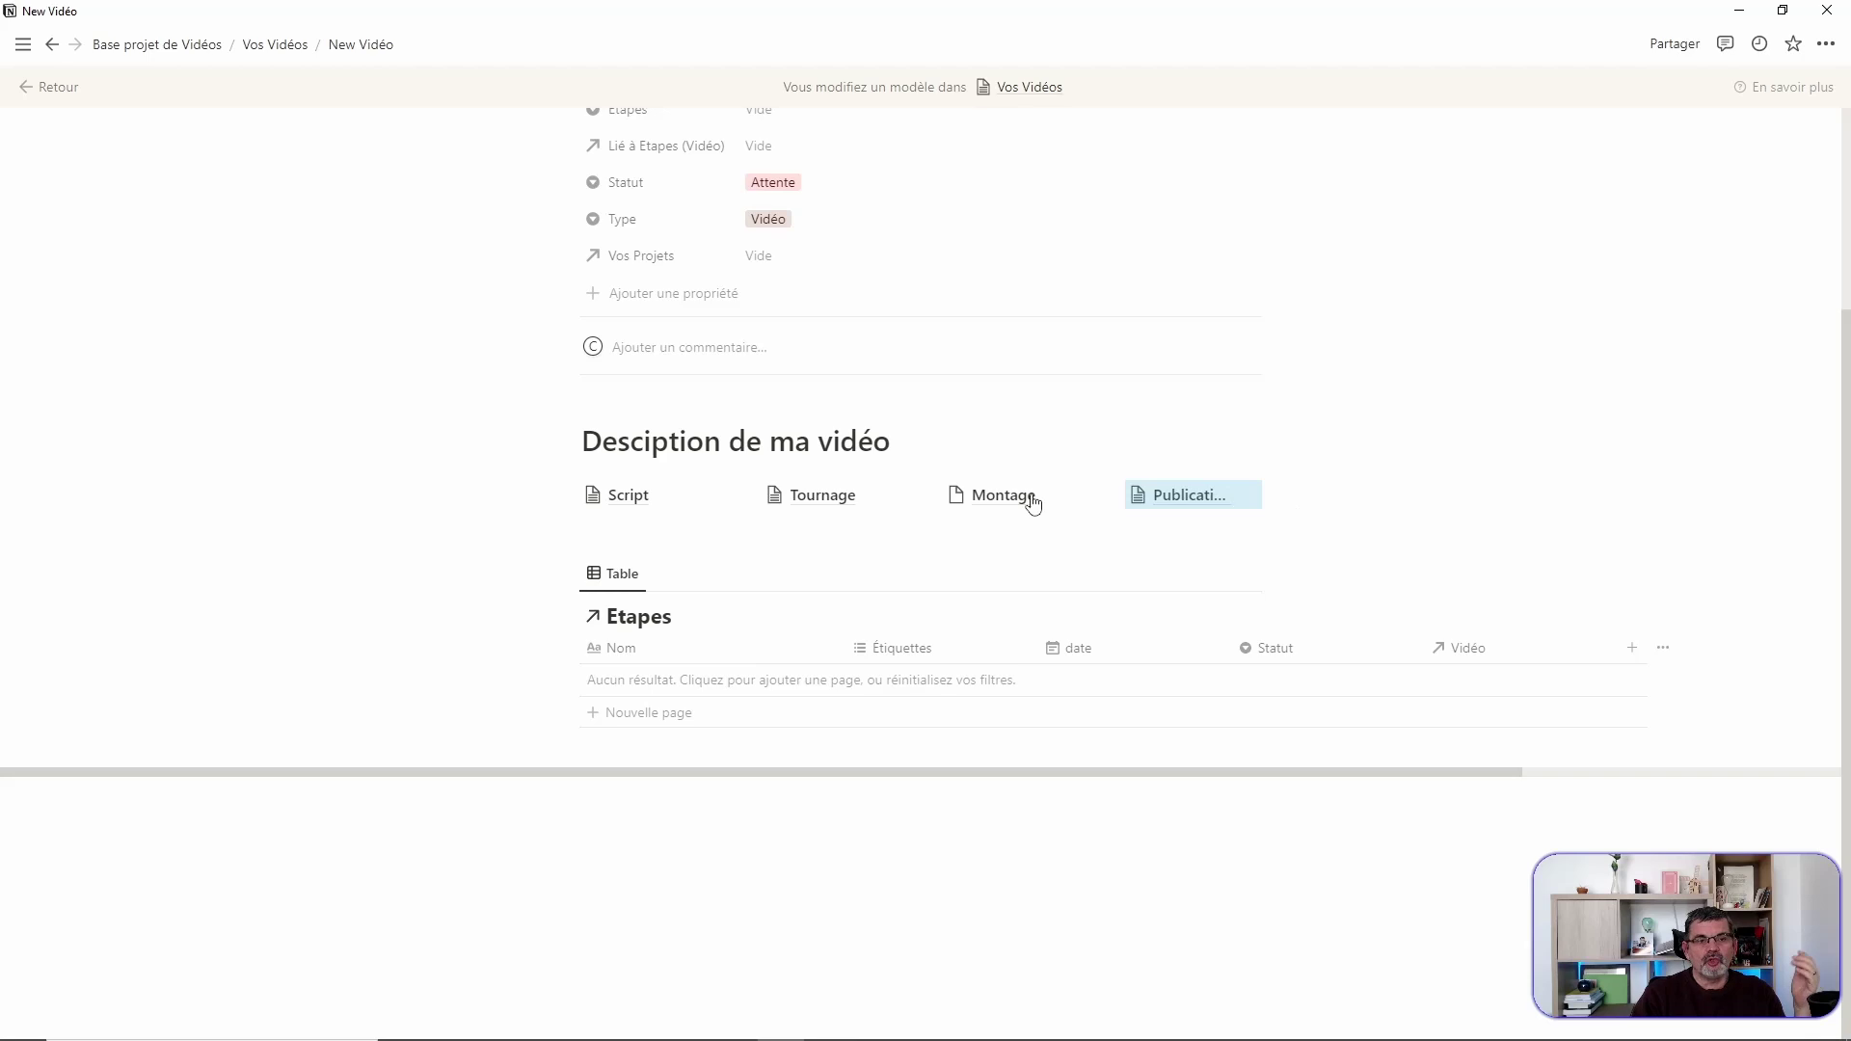
{"action": "left_click", "coordinate": [1384, 518]}
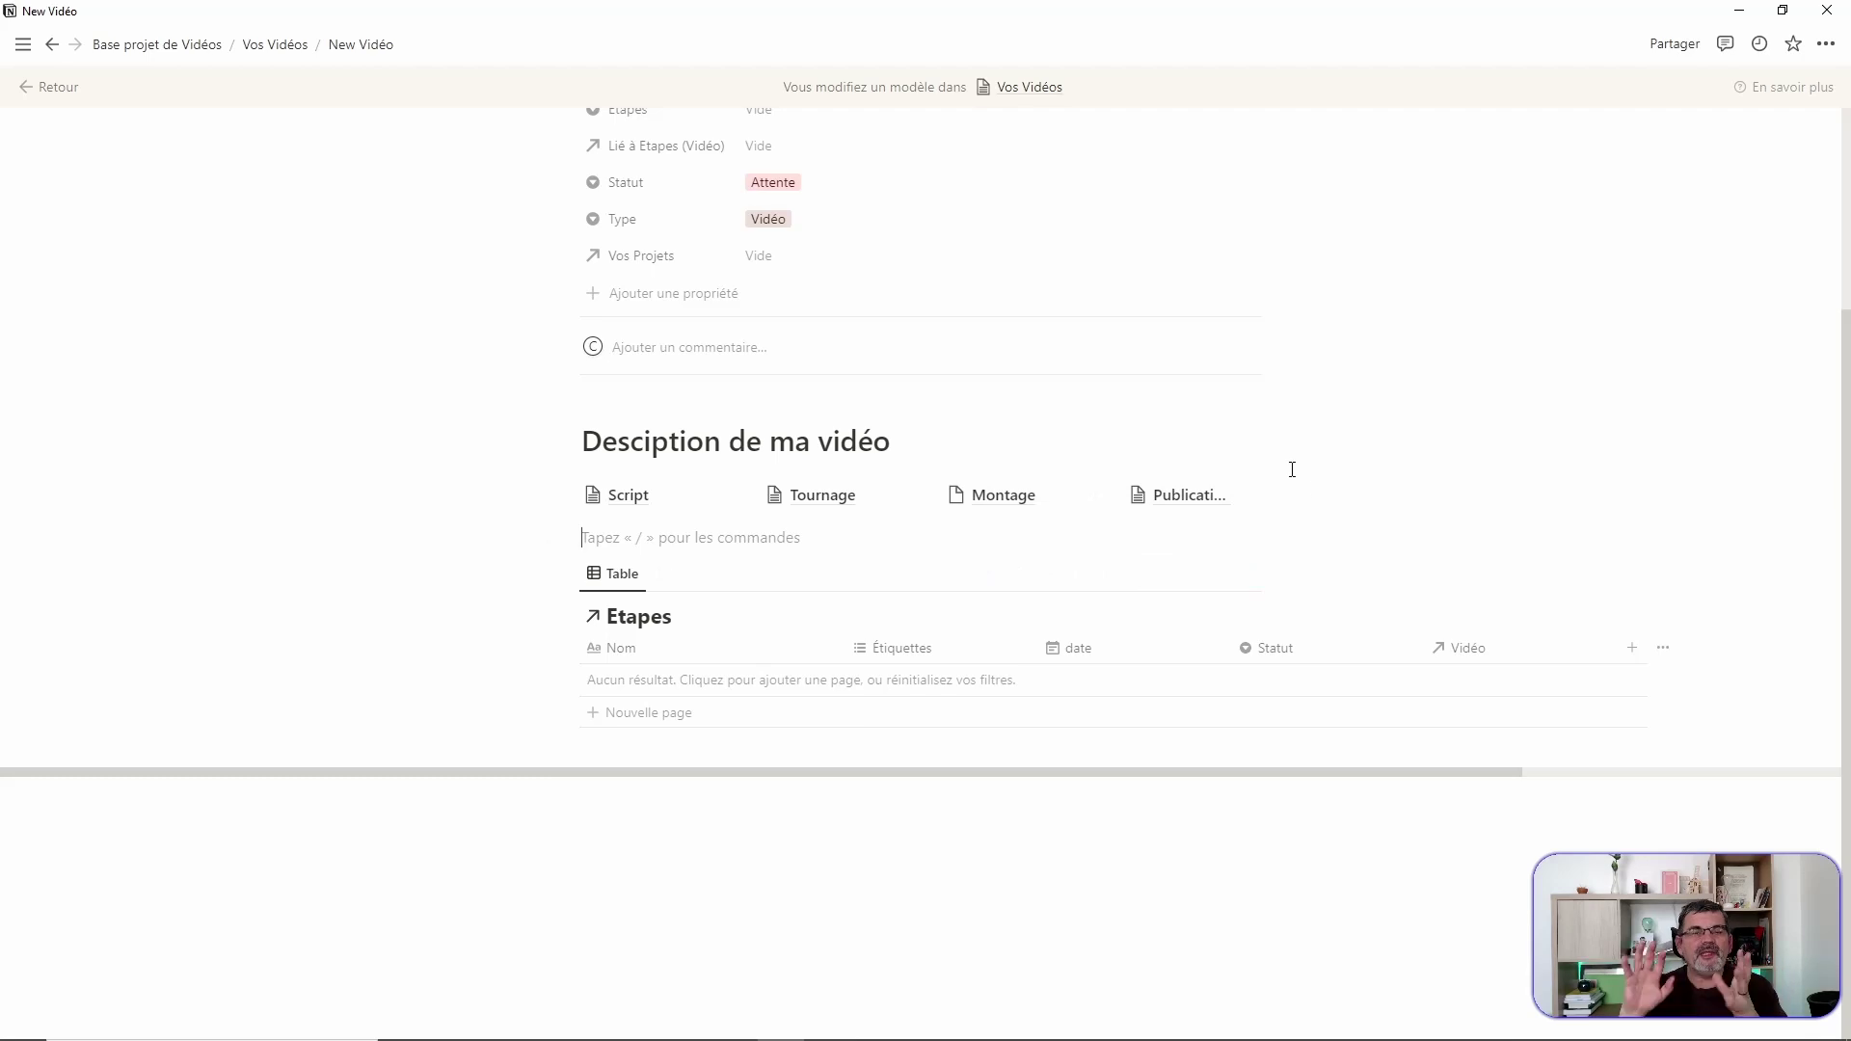
Step: Go to the Vos Vidéos database, create a page from the New Vidéo template, and check its content
{"action": "scroll", "coordinate": [1343, 368], "scroll_direction": "up", "scroll_amount": 3}
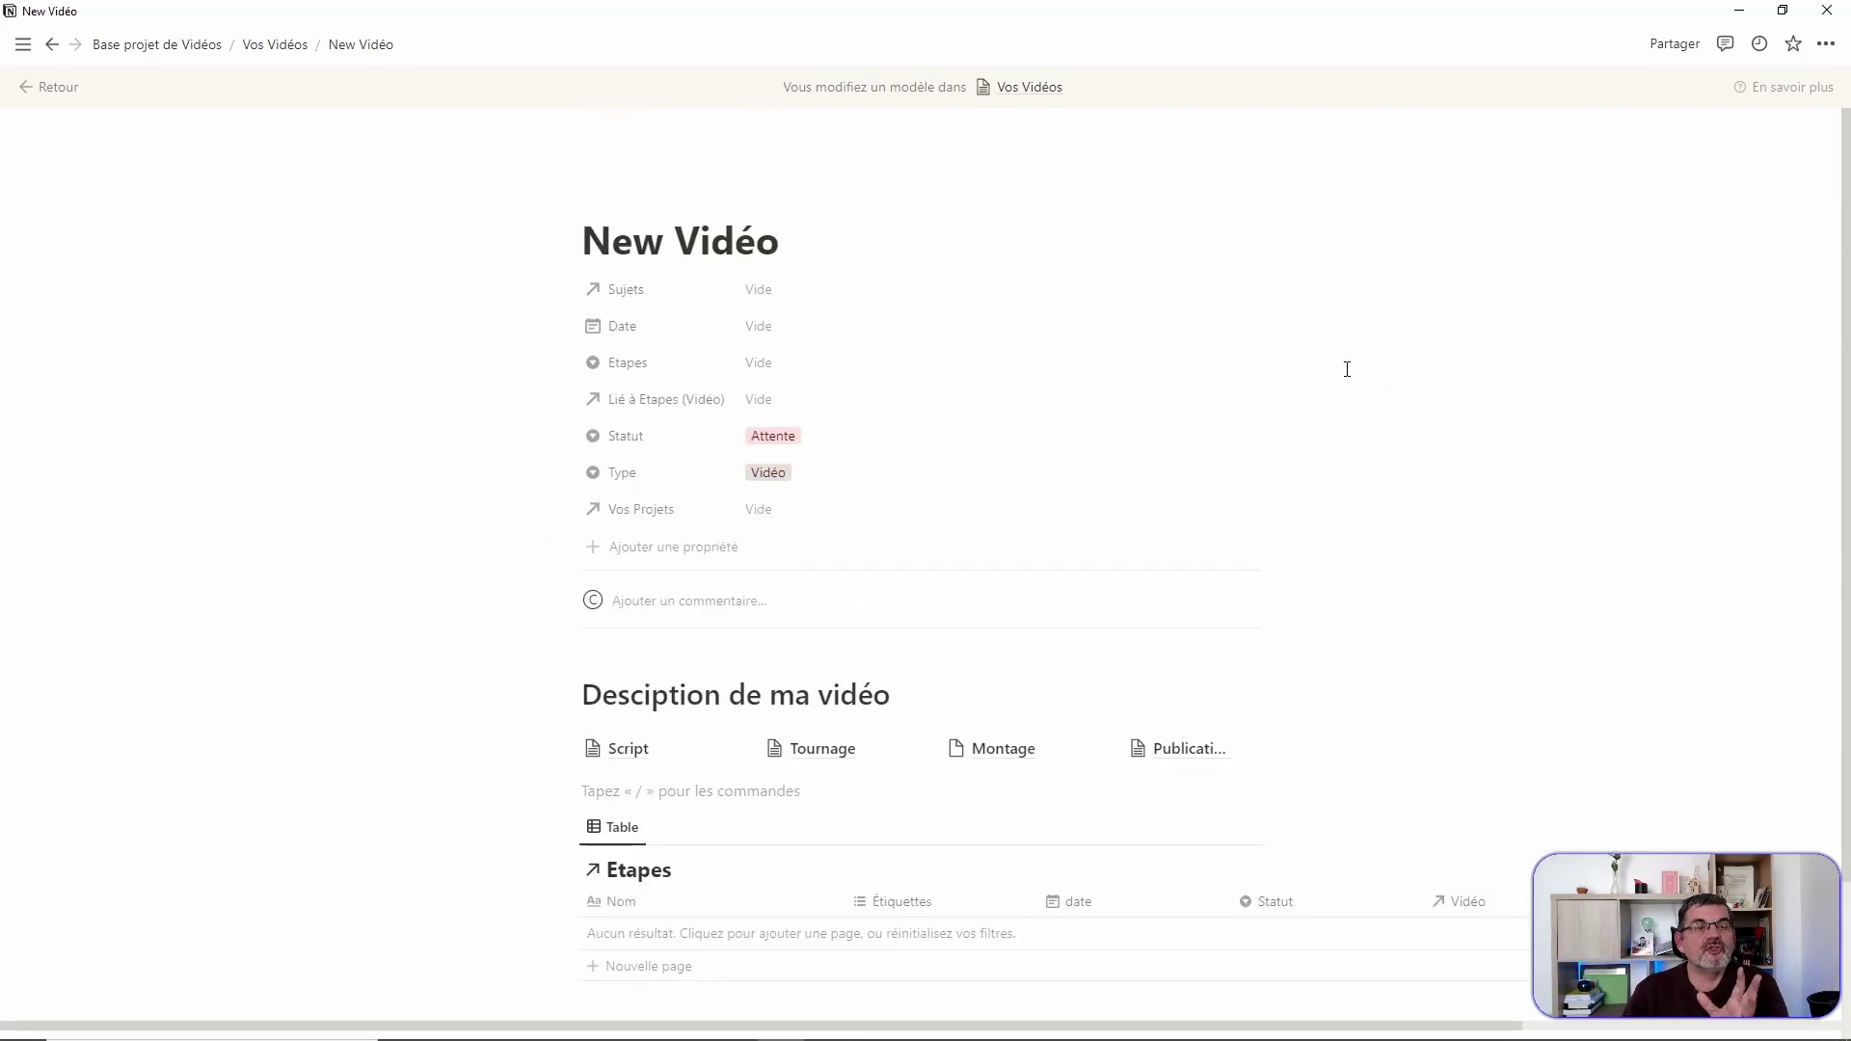
{"action": "scroll", "coordinate": [1414, 446], "scroll_direction": "down", "scroll_amount": 3}
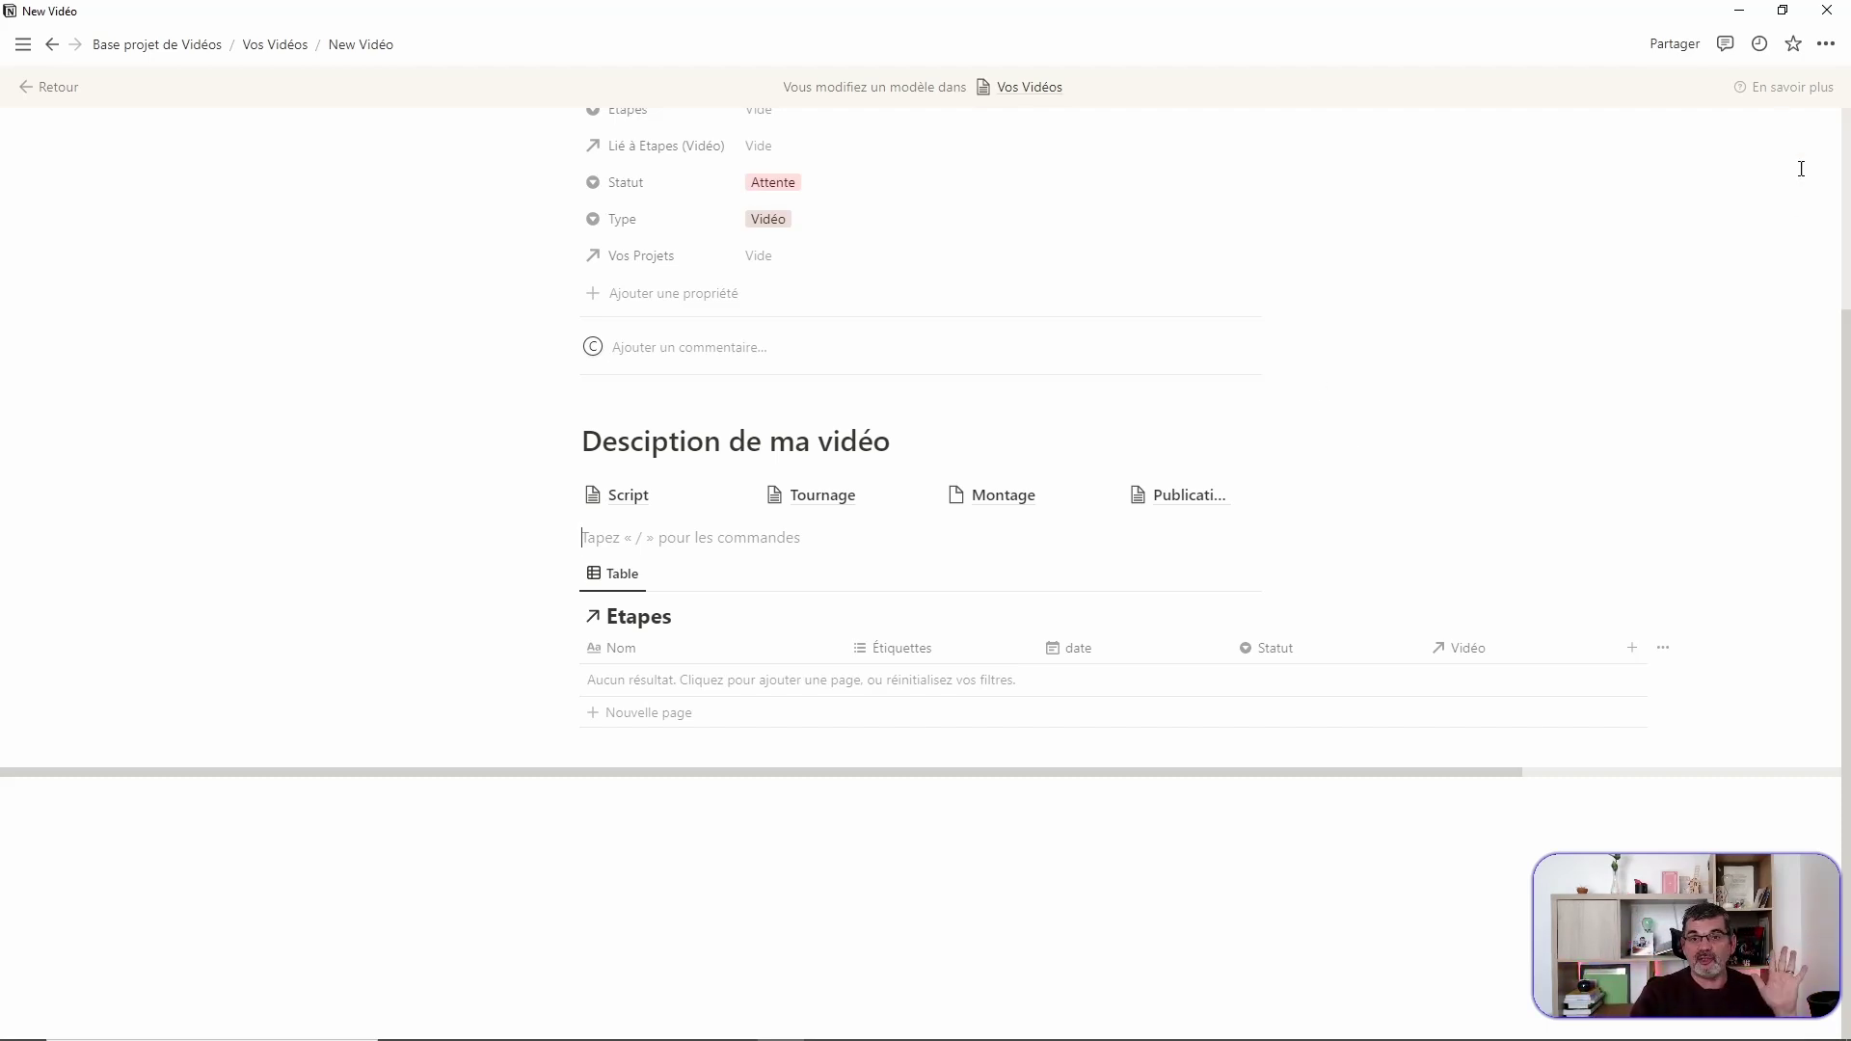
{"action": "left_click", "coordinate": [282, 46]}
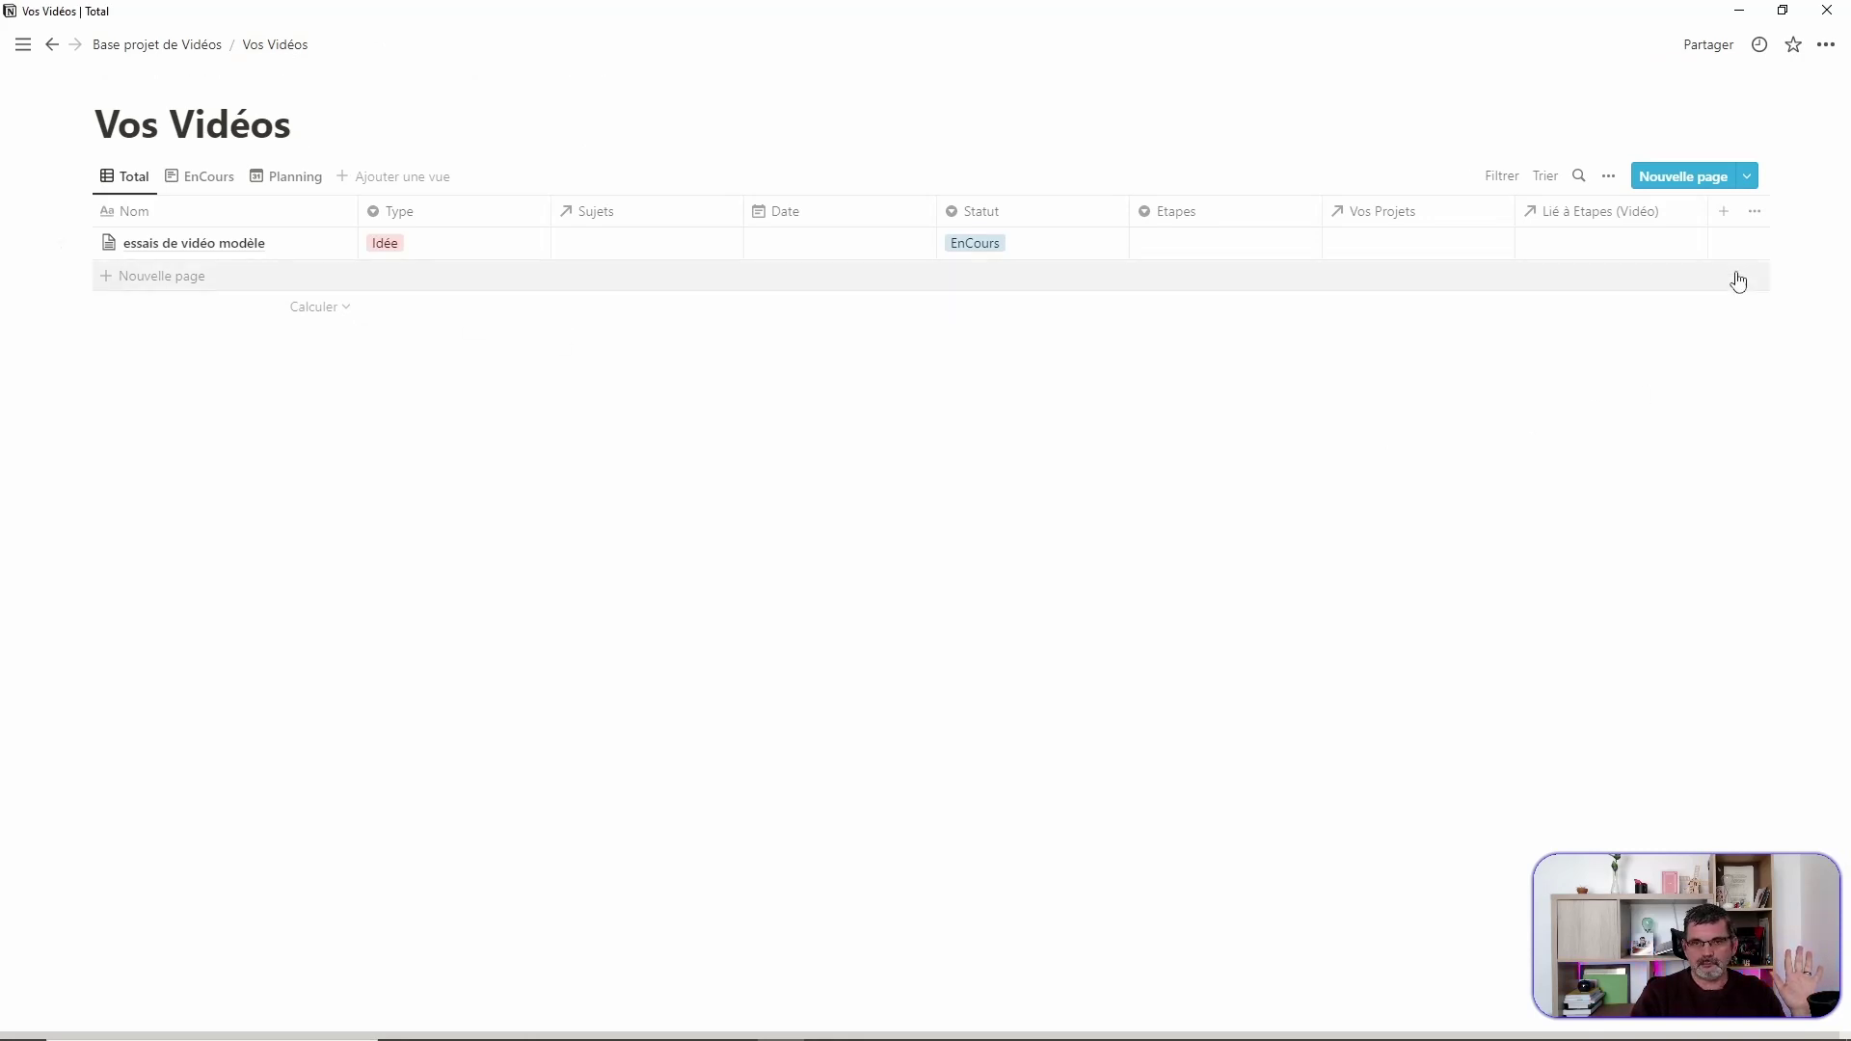
{"action": "left_click", "coordinate": [1749, 179]}
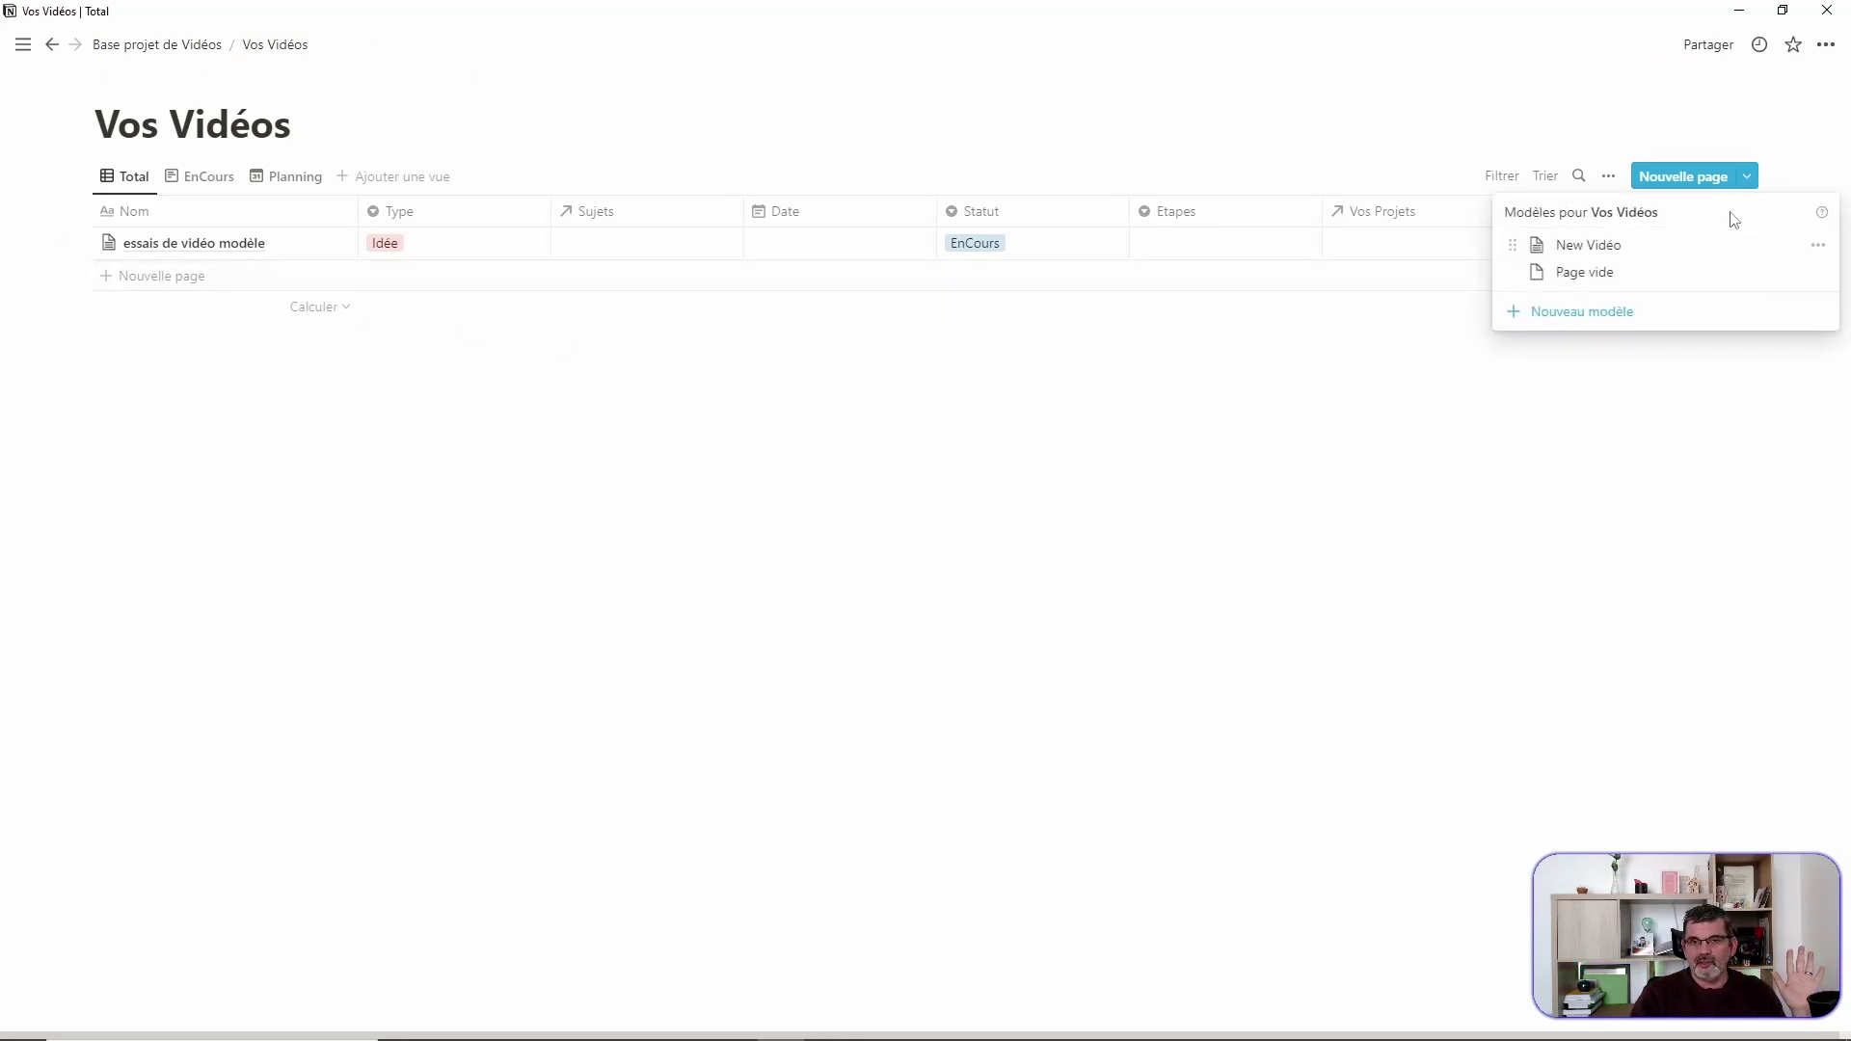
{"action": "left_click", "coordinate": [1589, 248]}
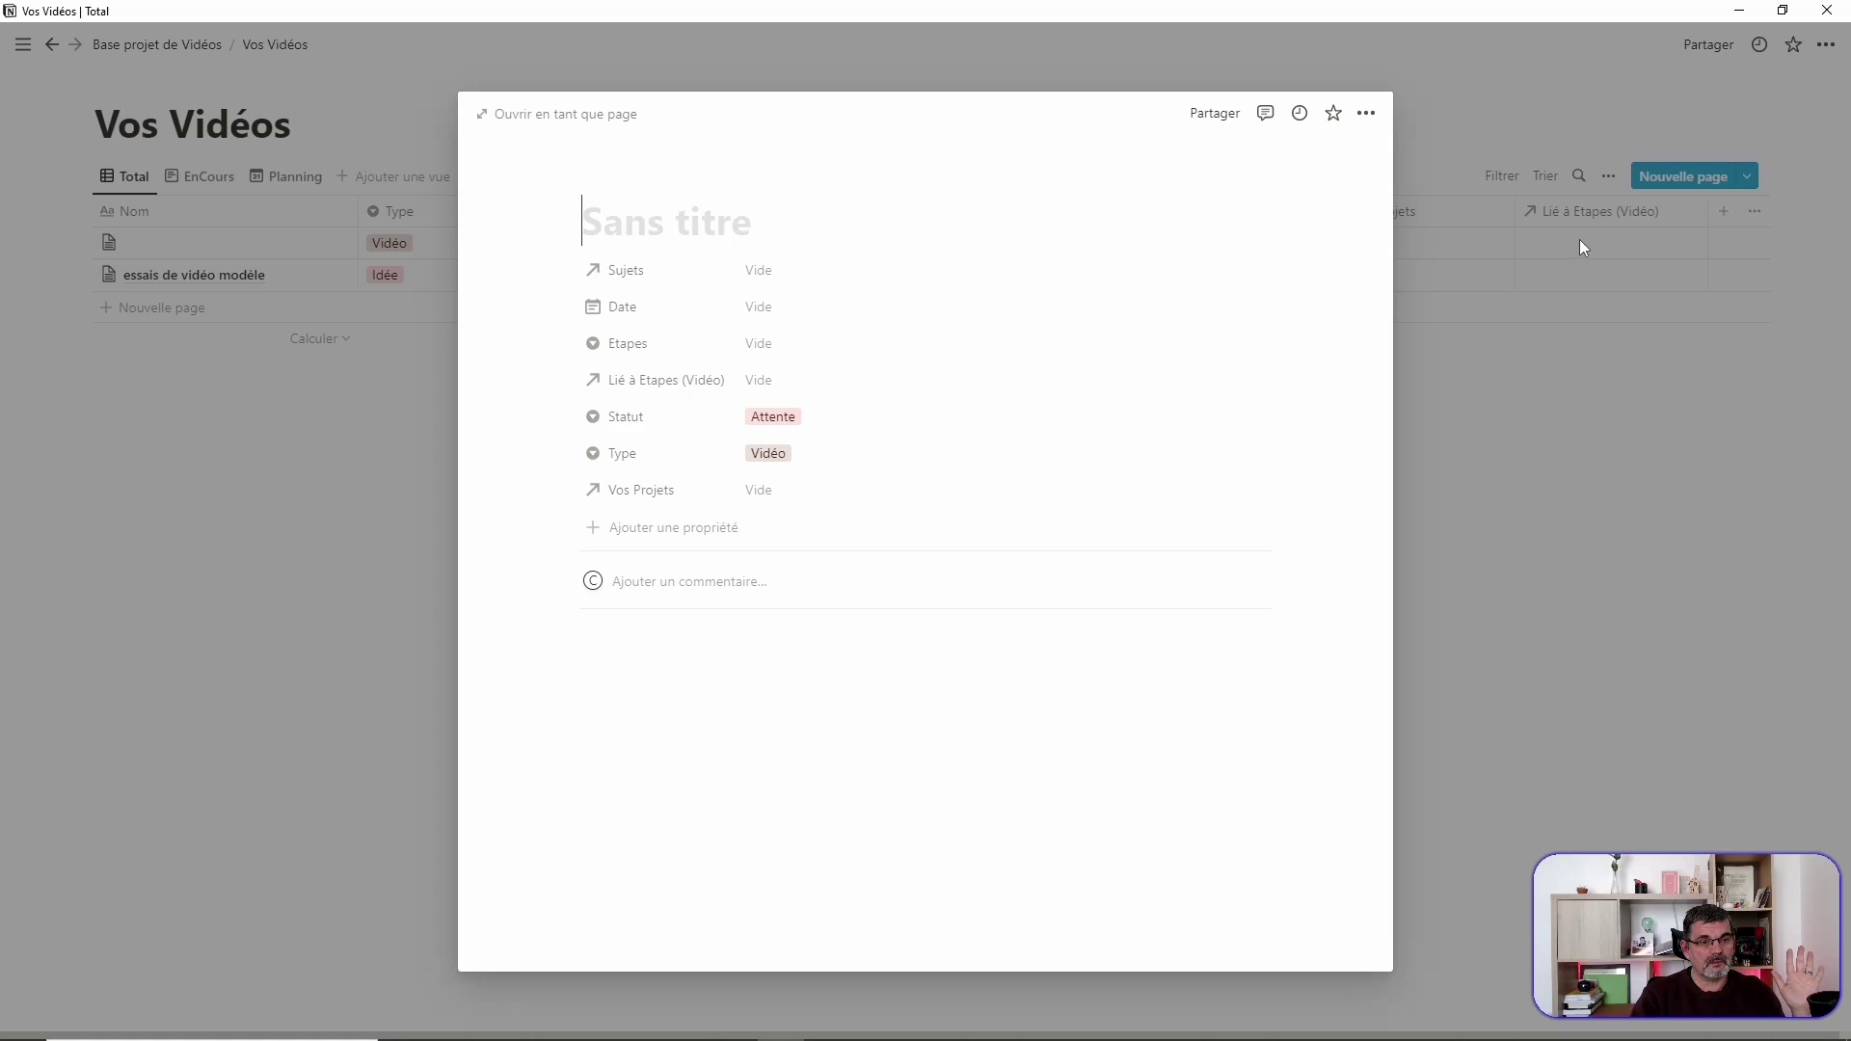
{"action": "scroll", "coordinate": [975, 496], "scroll_direction": "down", "scroll_amount": 1}
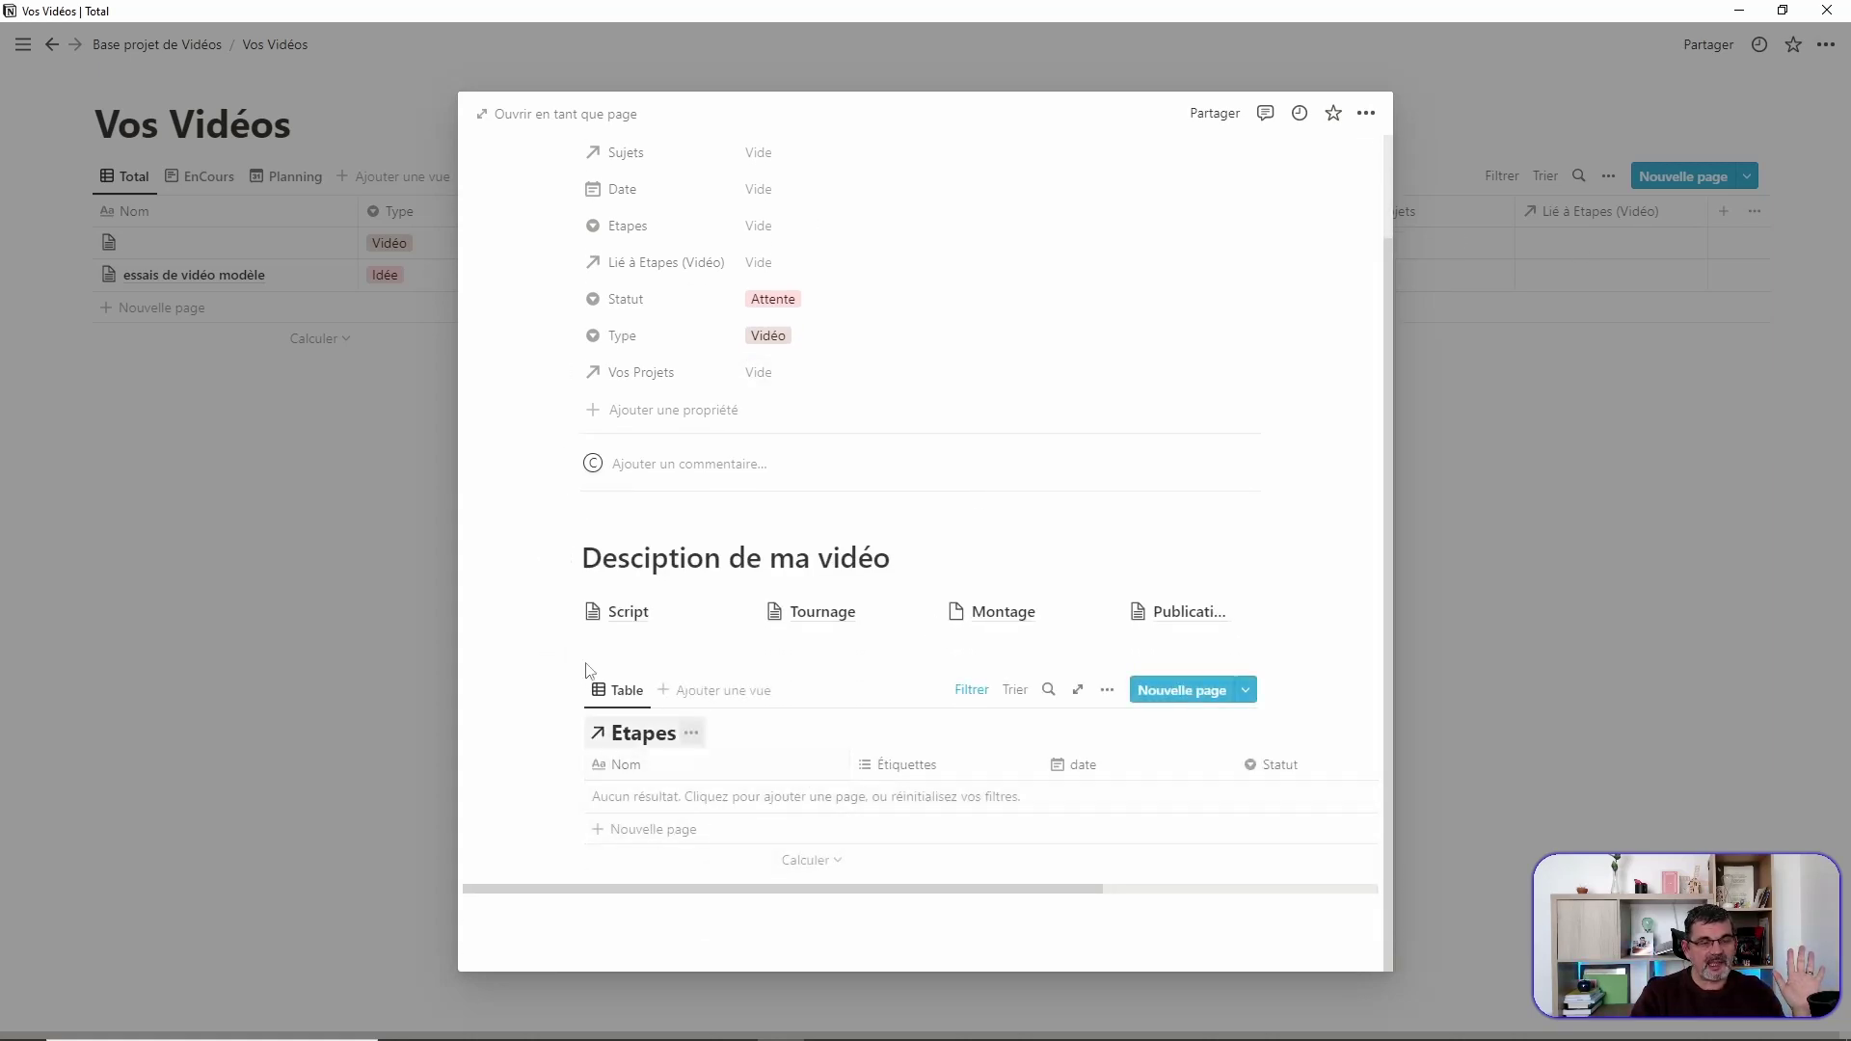
{"action": "scroll", "coordinate": [1135, 464], "scroll_direction": "up", "scroll_amount": 1}
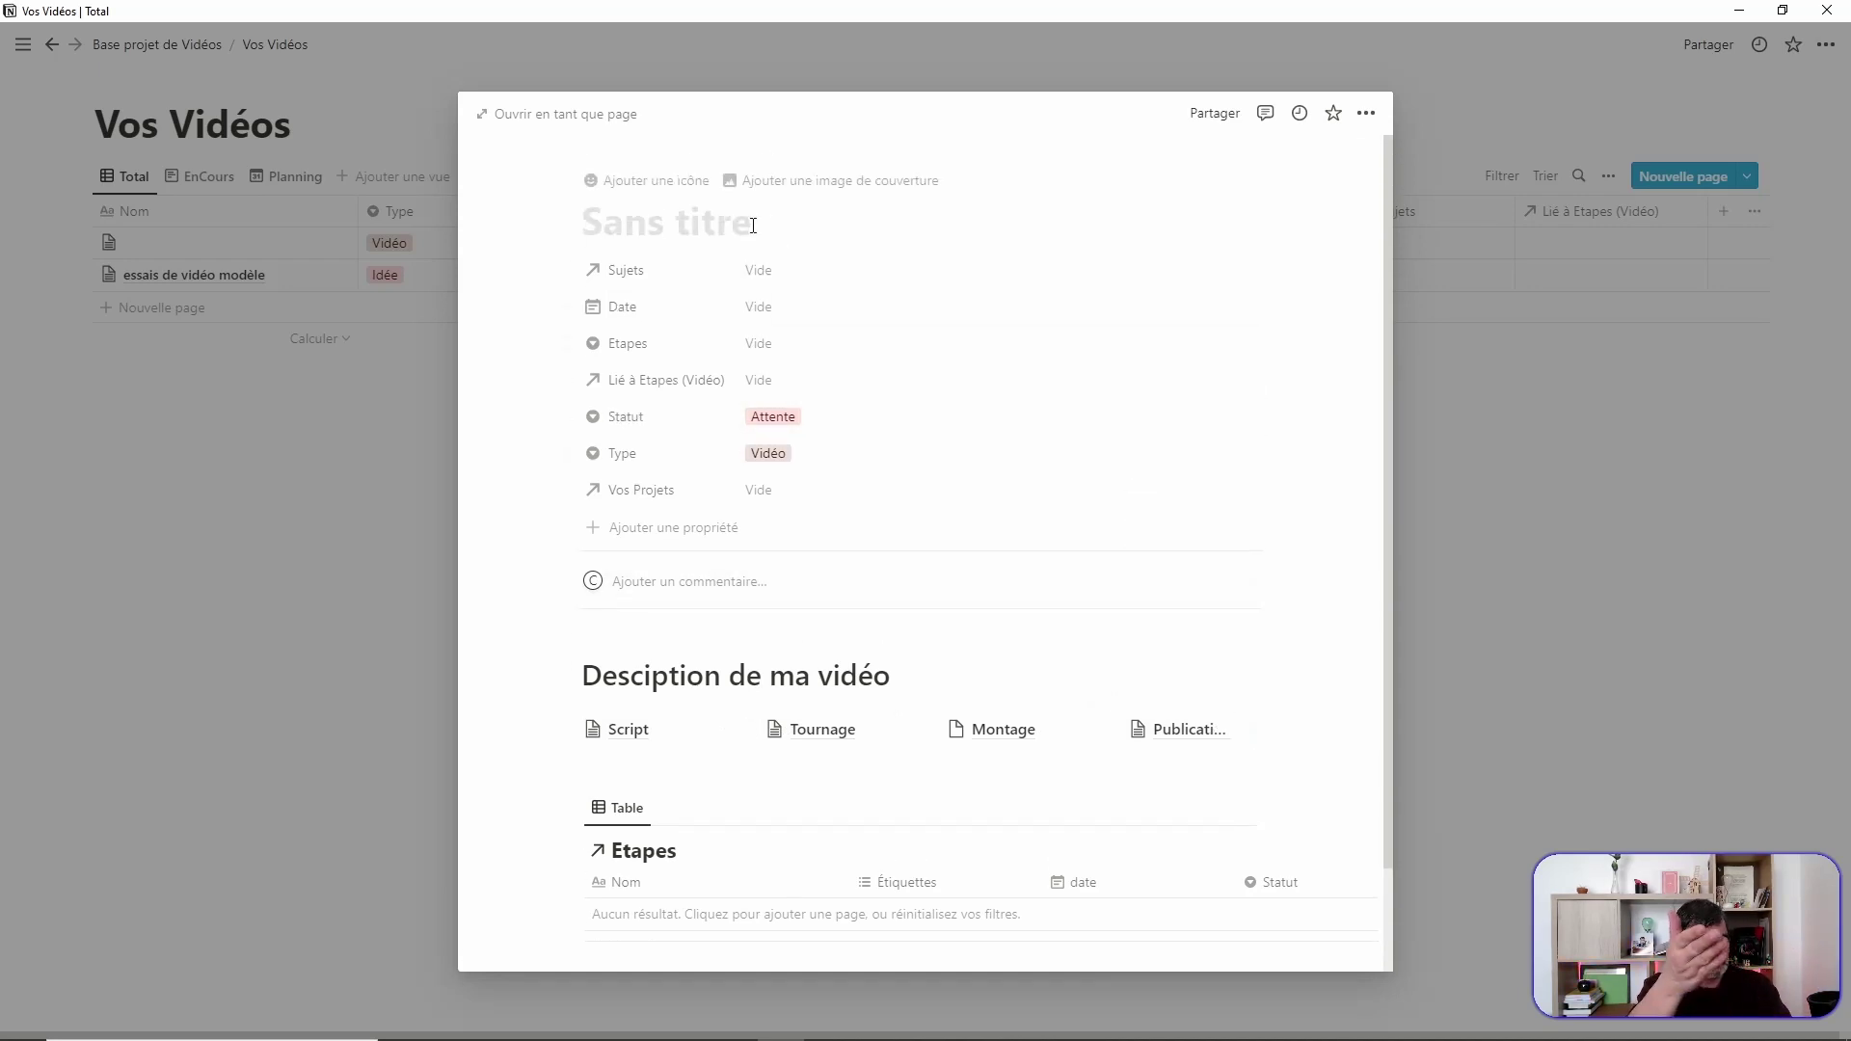
Step: Title the new video page "essais de sous-taches" and review its step subpages and Etapes table
{"action": "type", "text": "essais"}
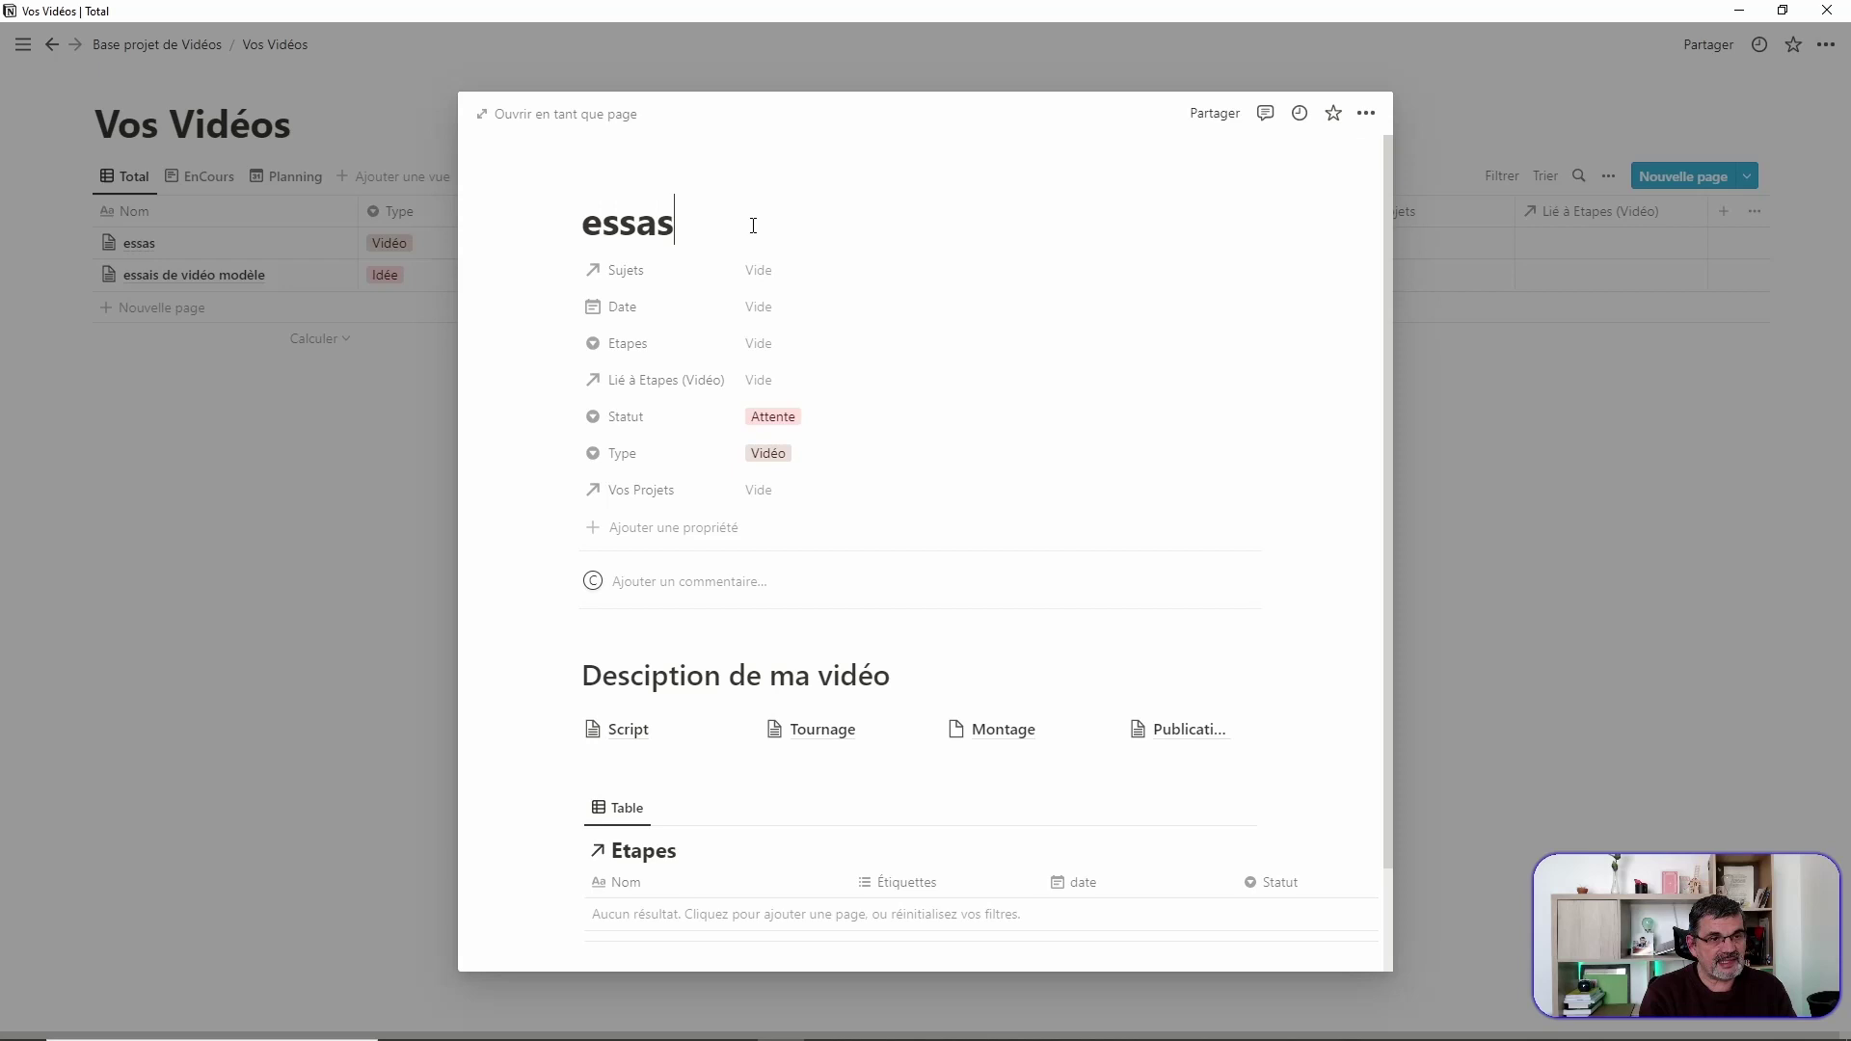
{"action": "type", "text": " de "}
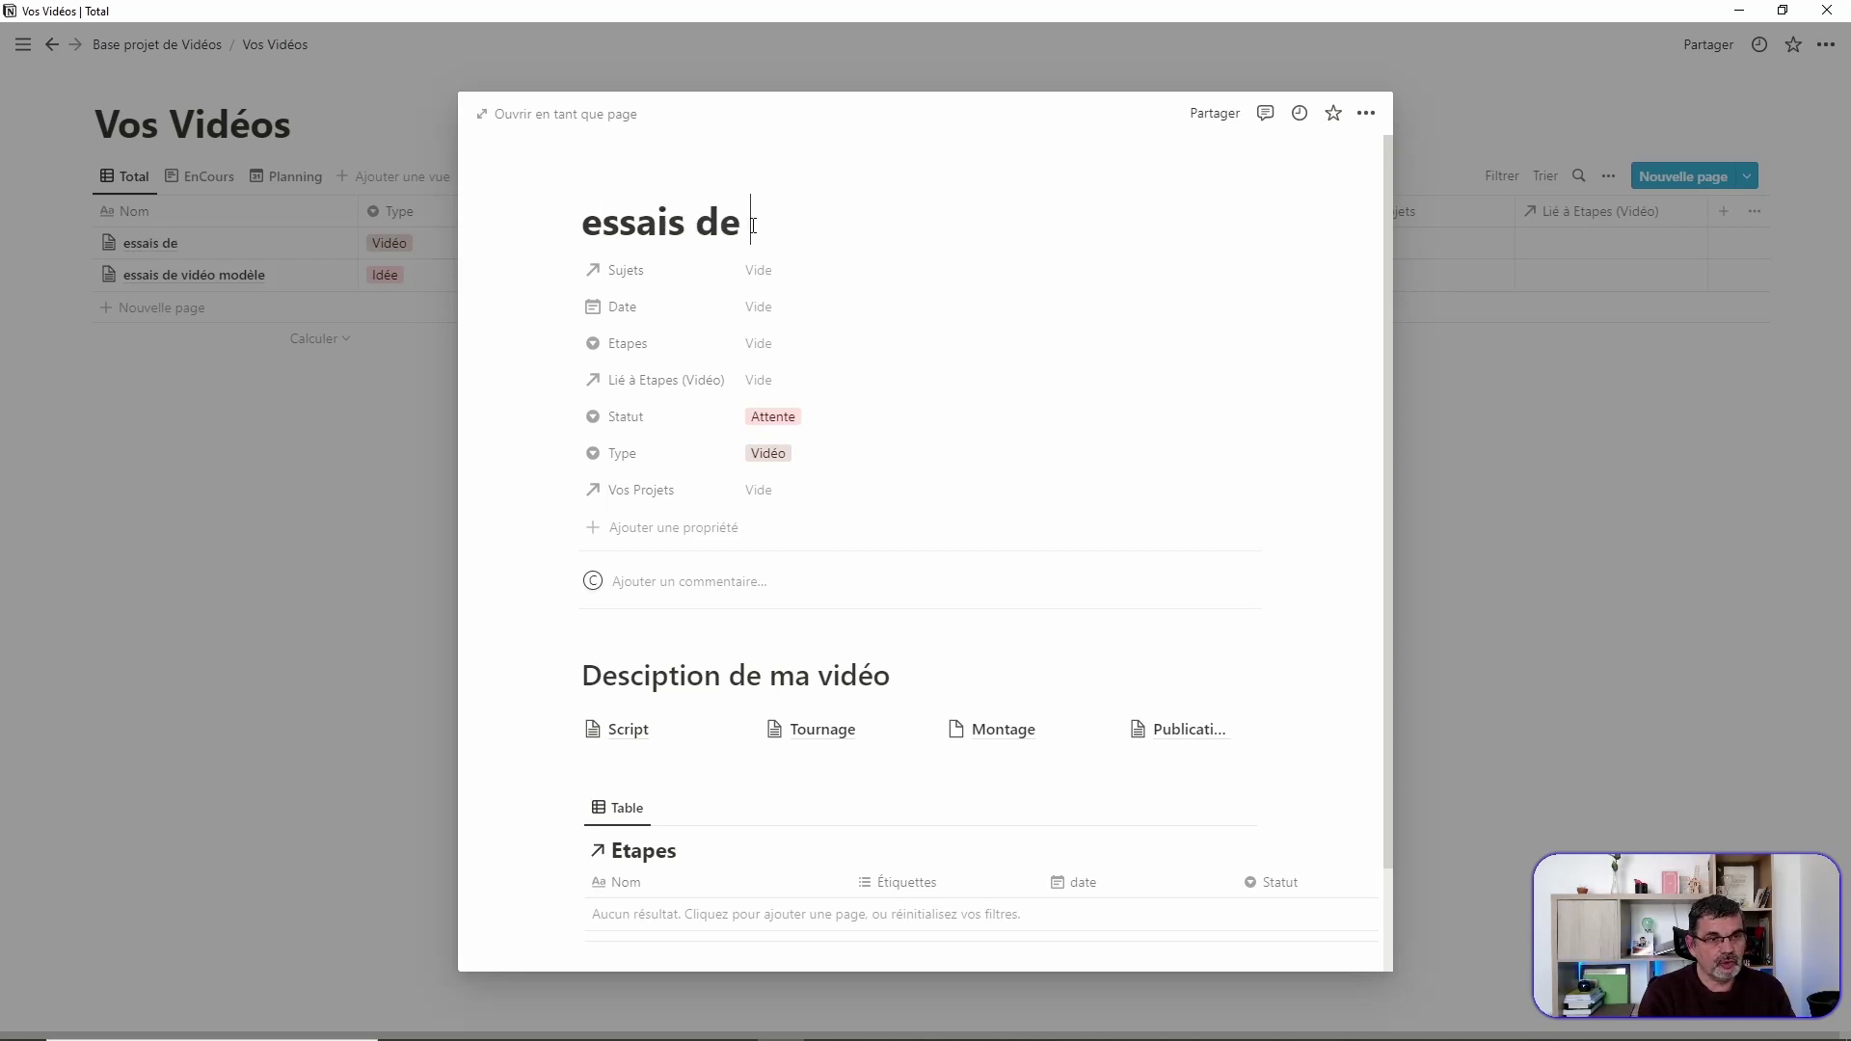
{"action": "type", "text": "sous-taches"}
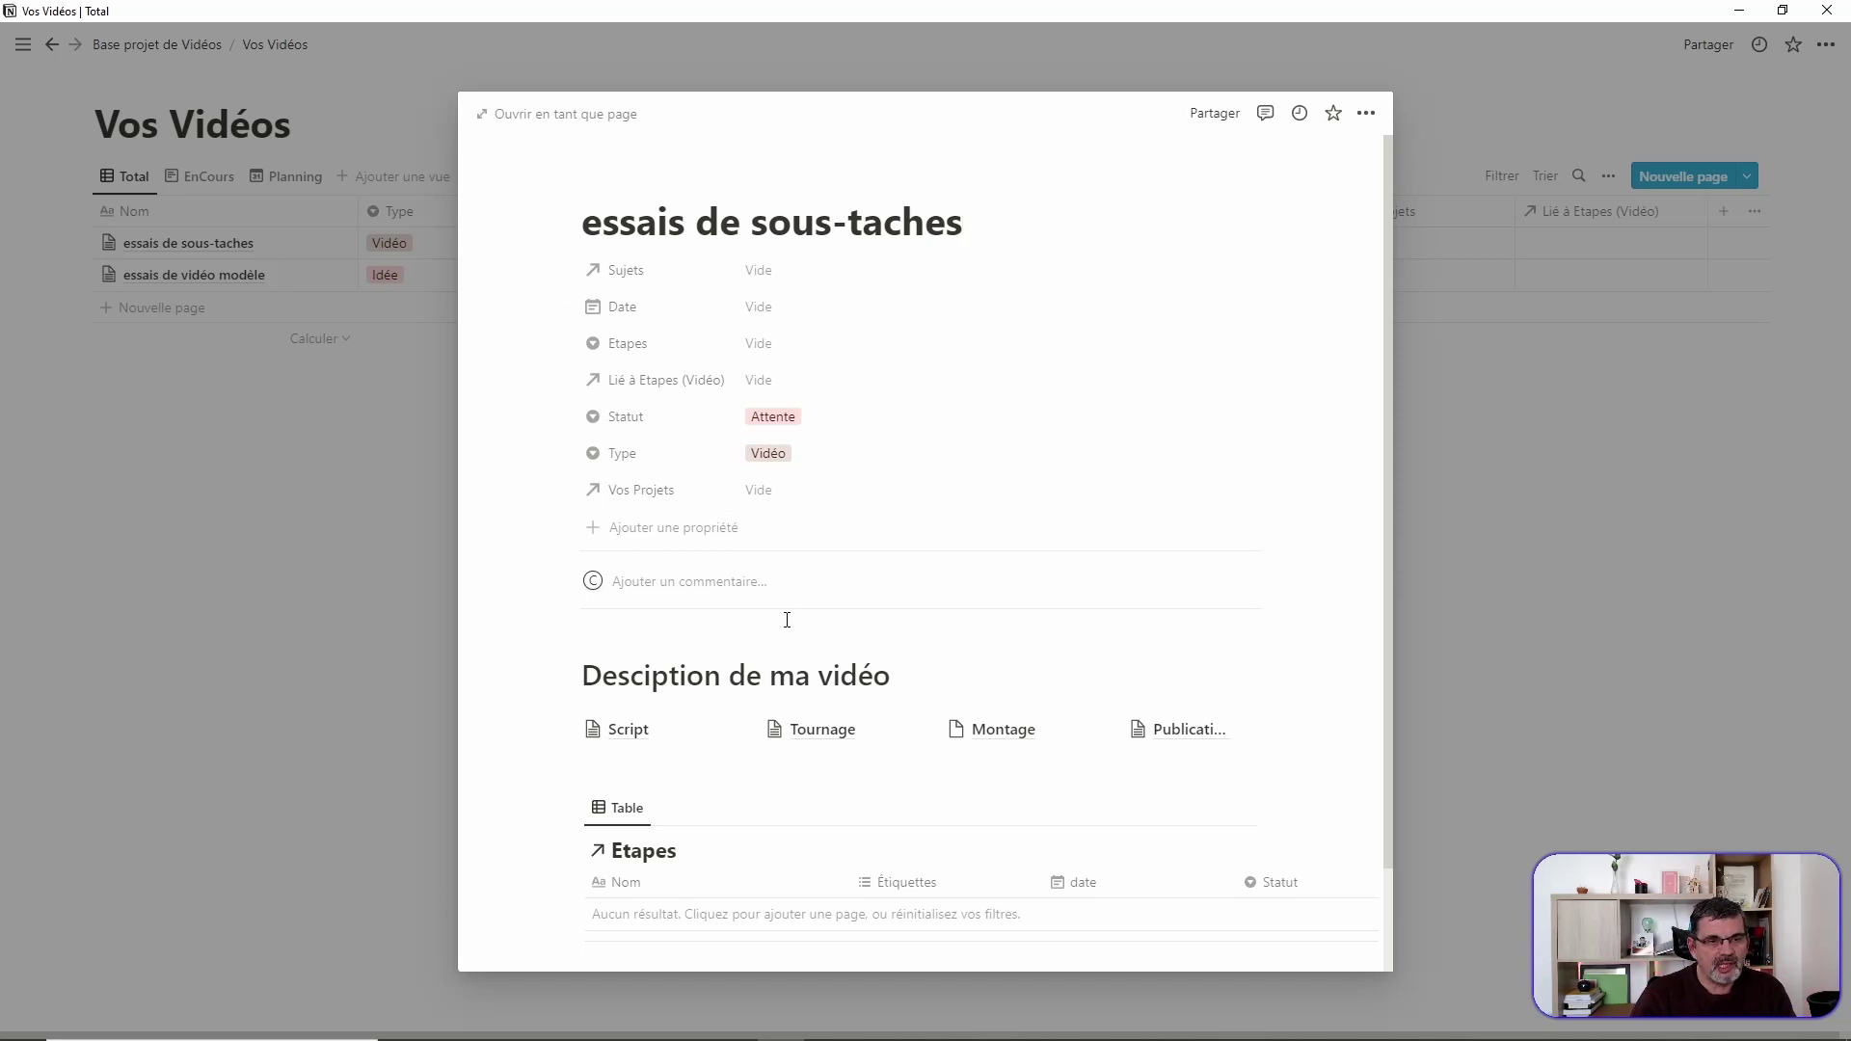
{"action": "scroll", "coordinate": [1087, 355], "scroll_direction": "down", "scroll_amount": 1}
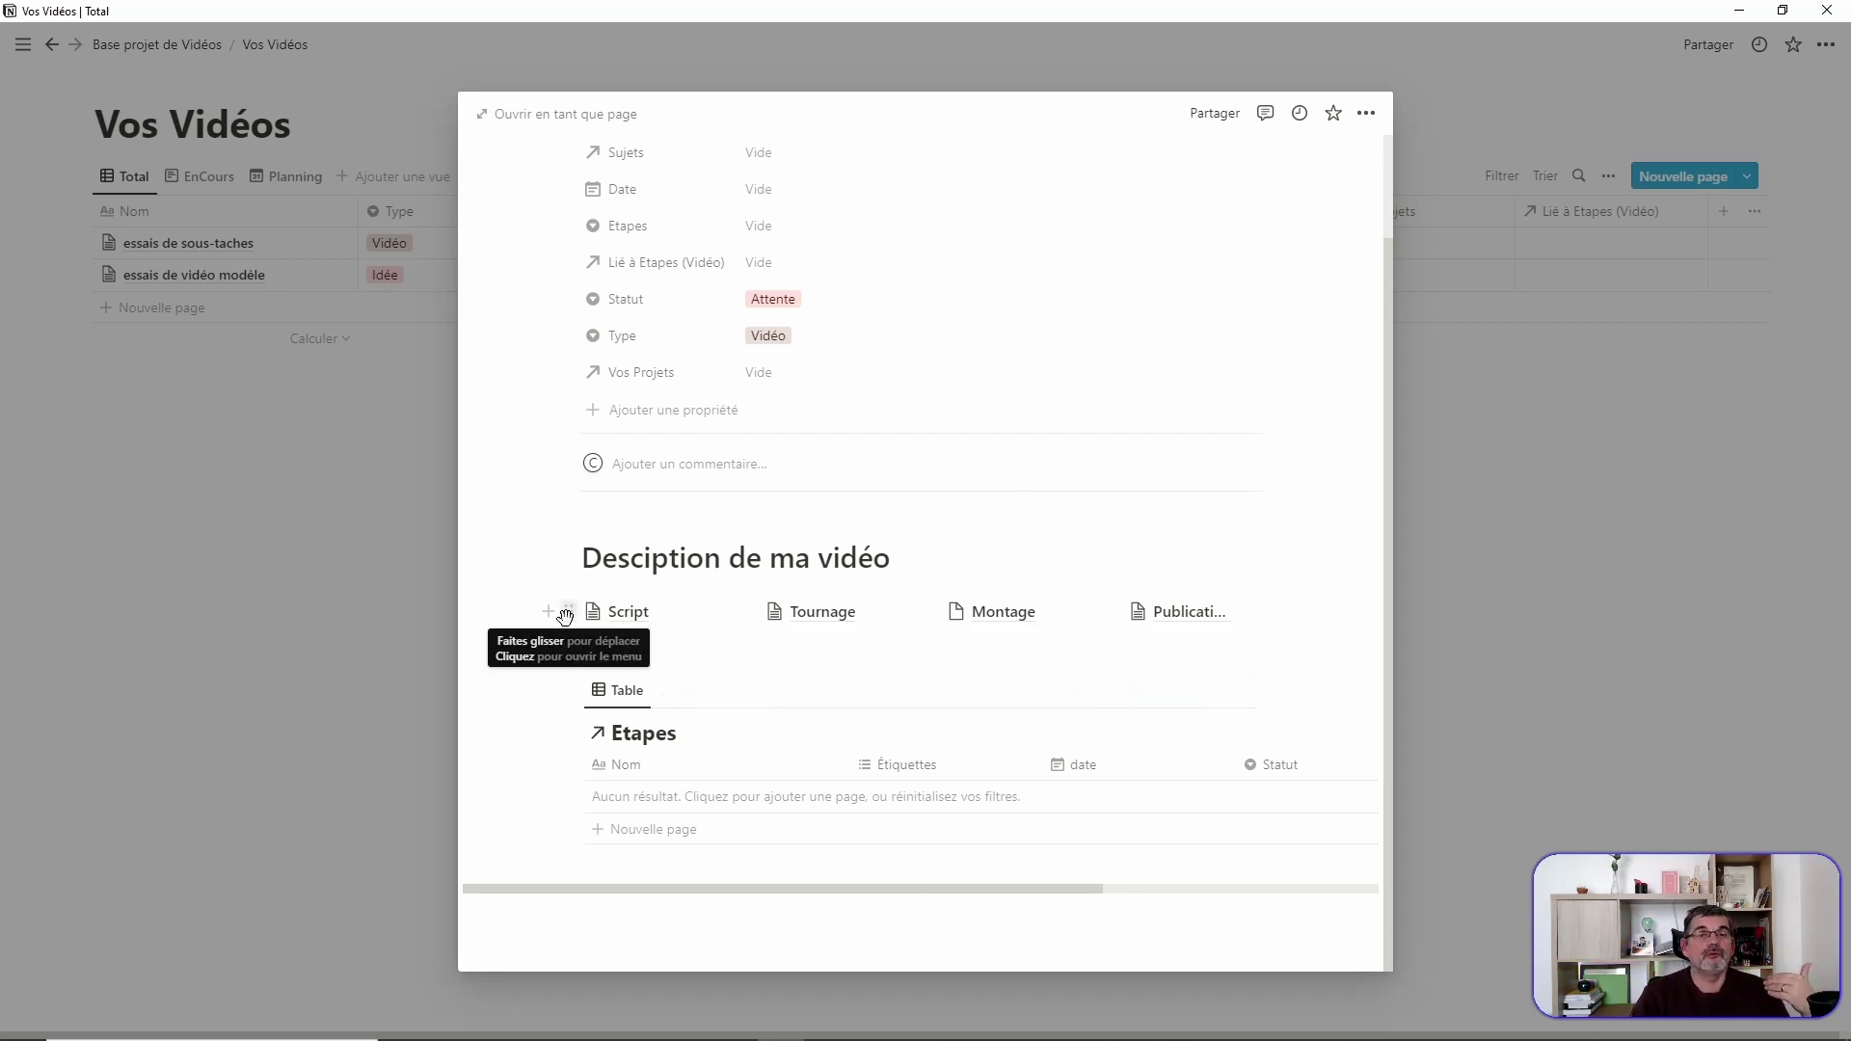
{"action": "scroll", "coordinate": [999, 367], "scroll_direction": "up", "scroll_amount": 2}
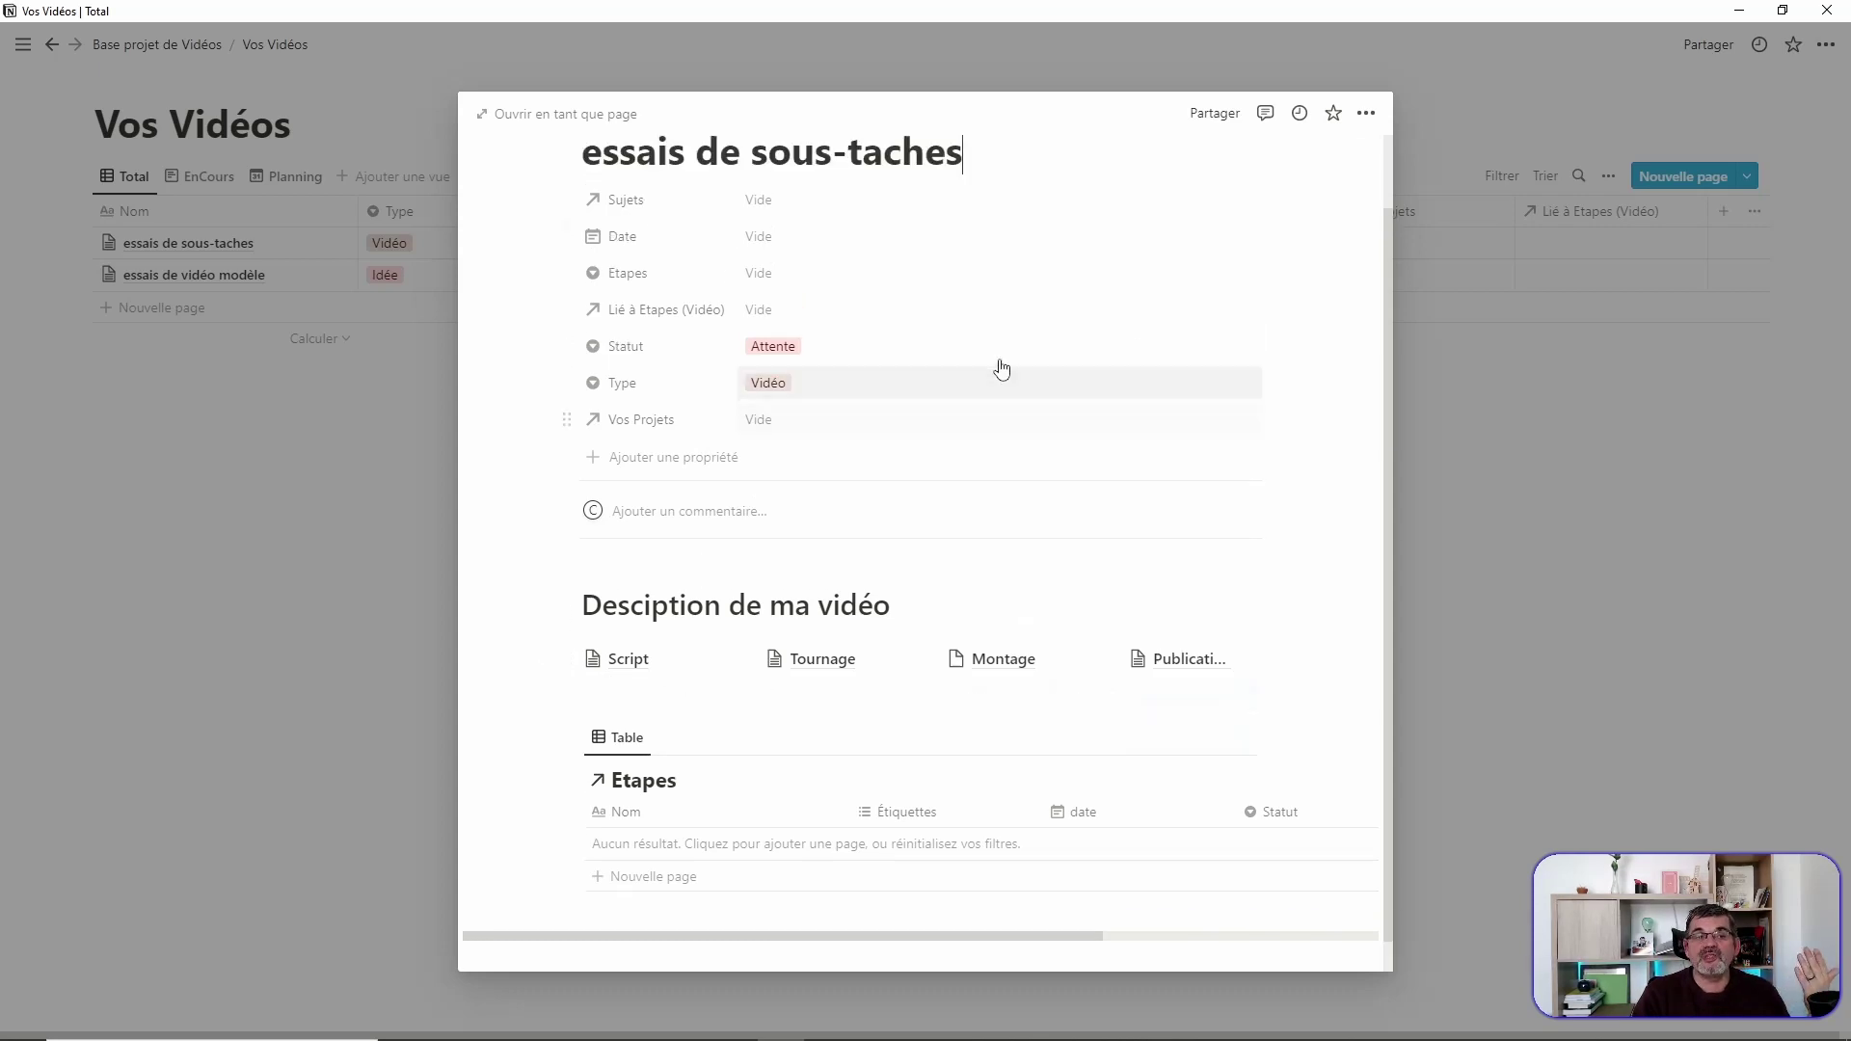
Step: Move the Script, Tournage and Publication subpages from beneath the "Desciption de ma vidéo" heading into the Etapes table
{"action": "scroll", "coordinate": [1095, 268], "scroll_direction": "down", "scroll_amount": 2}
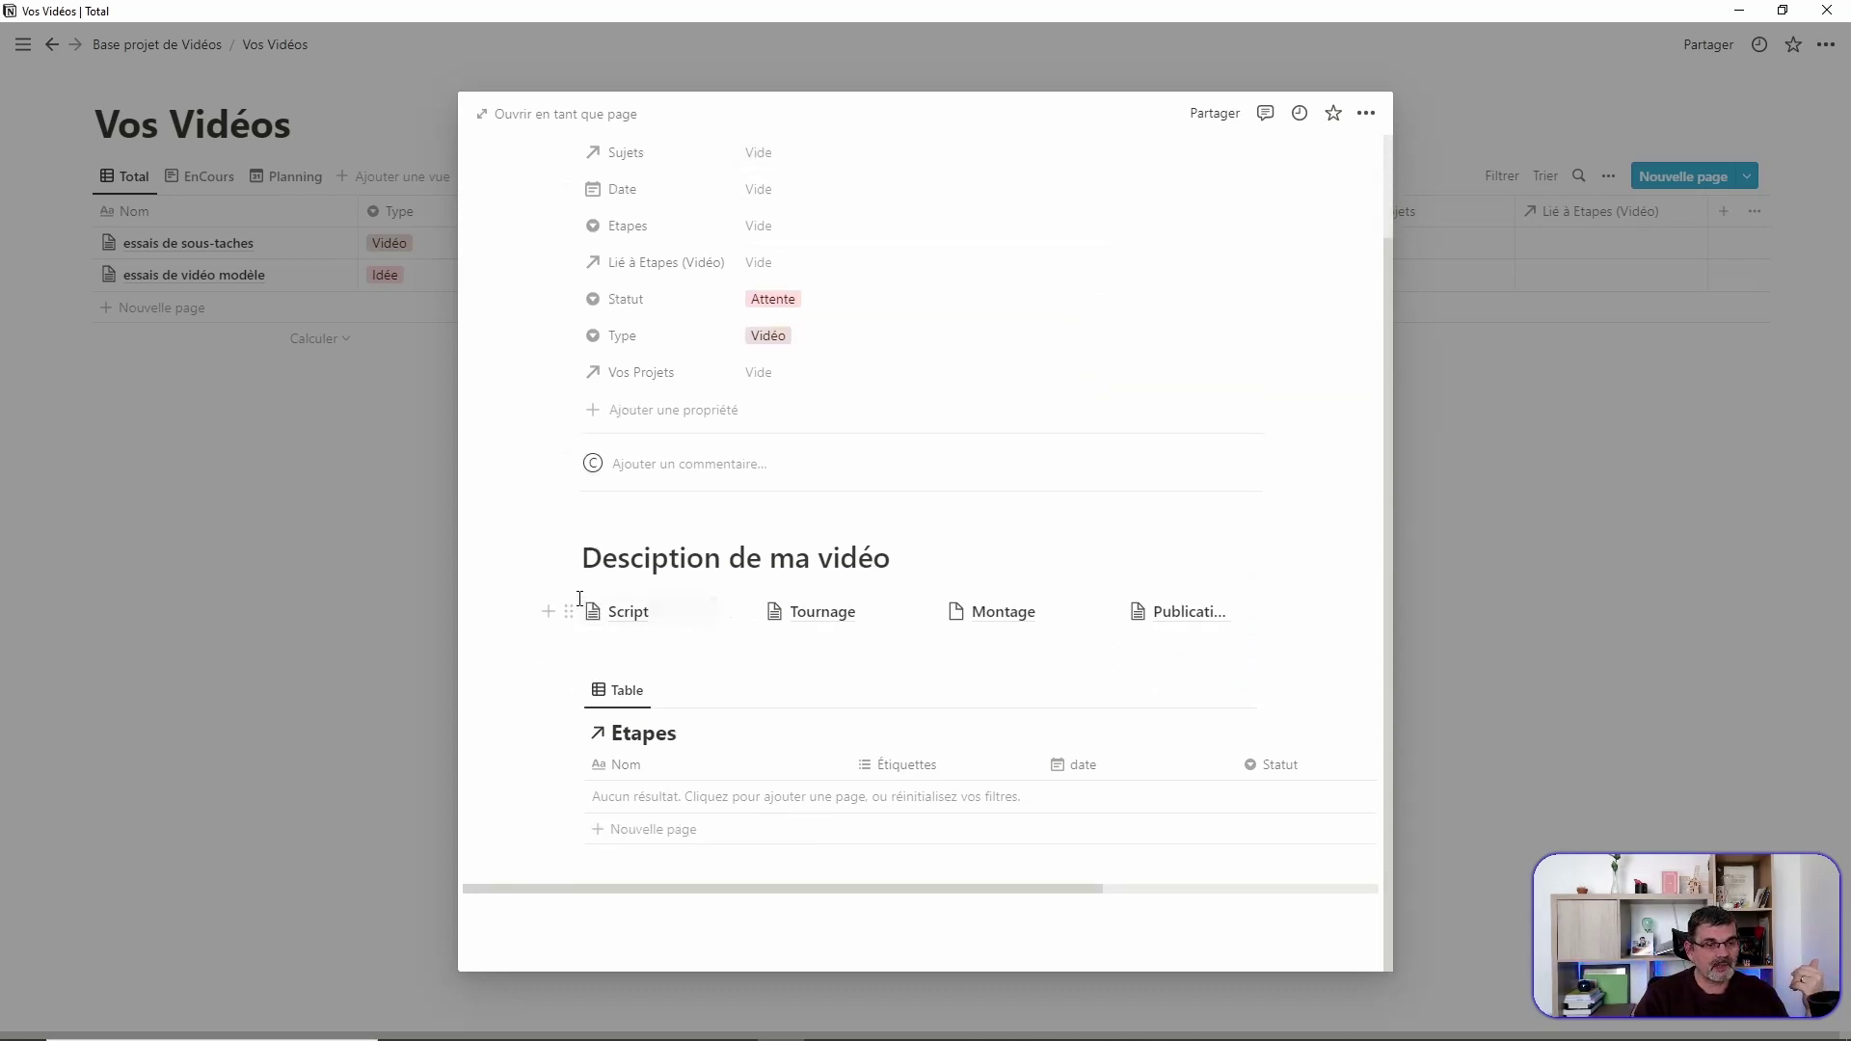
{"action": "left_click_drag", "start_coordinate": [566, 606], "coordinate": [604, 792]}
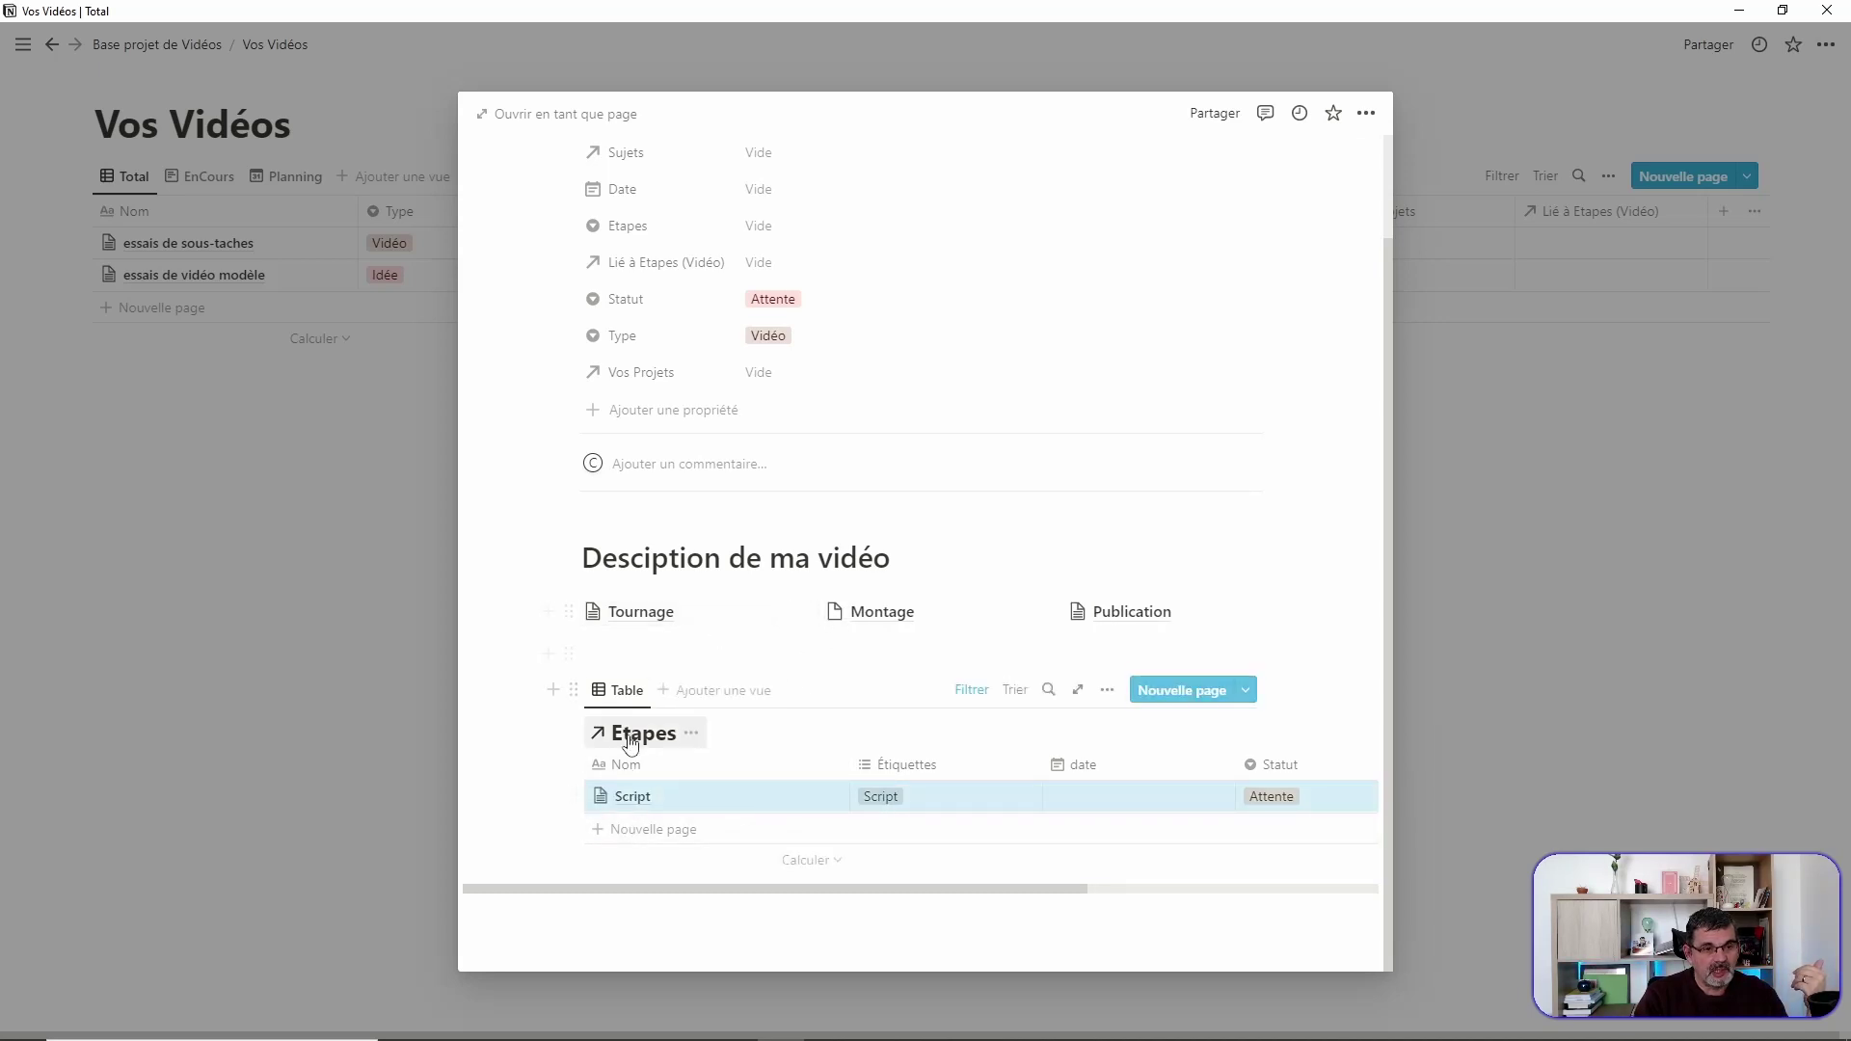
{"action": "left_click_drag", "start_coordinate": [571, 615], "coordinate": [609, 818]}
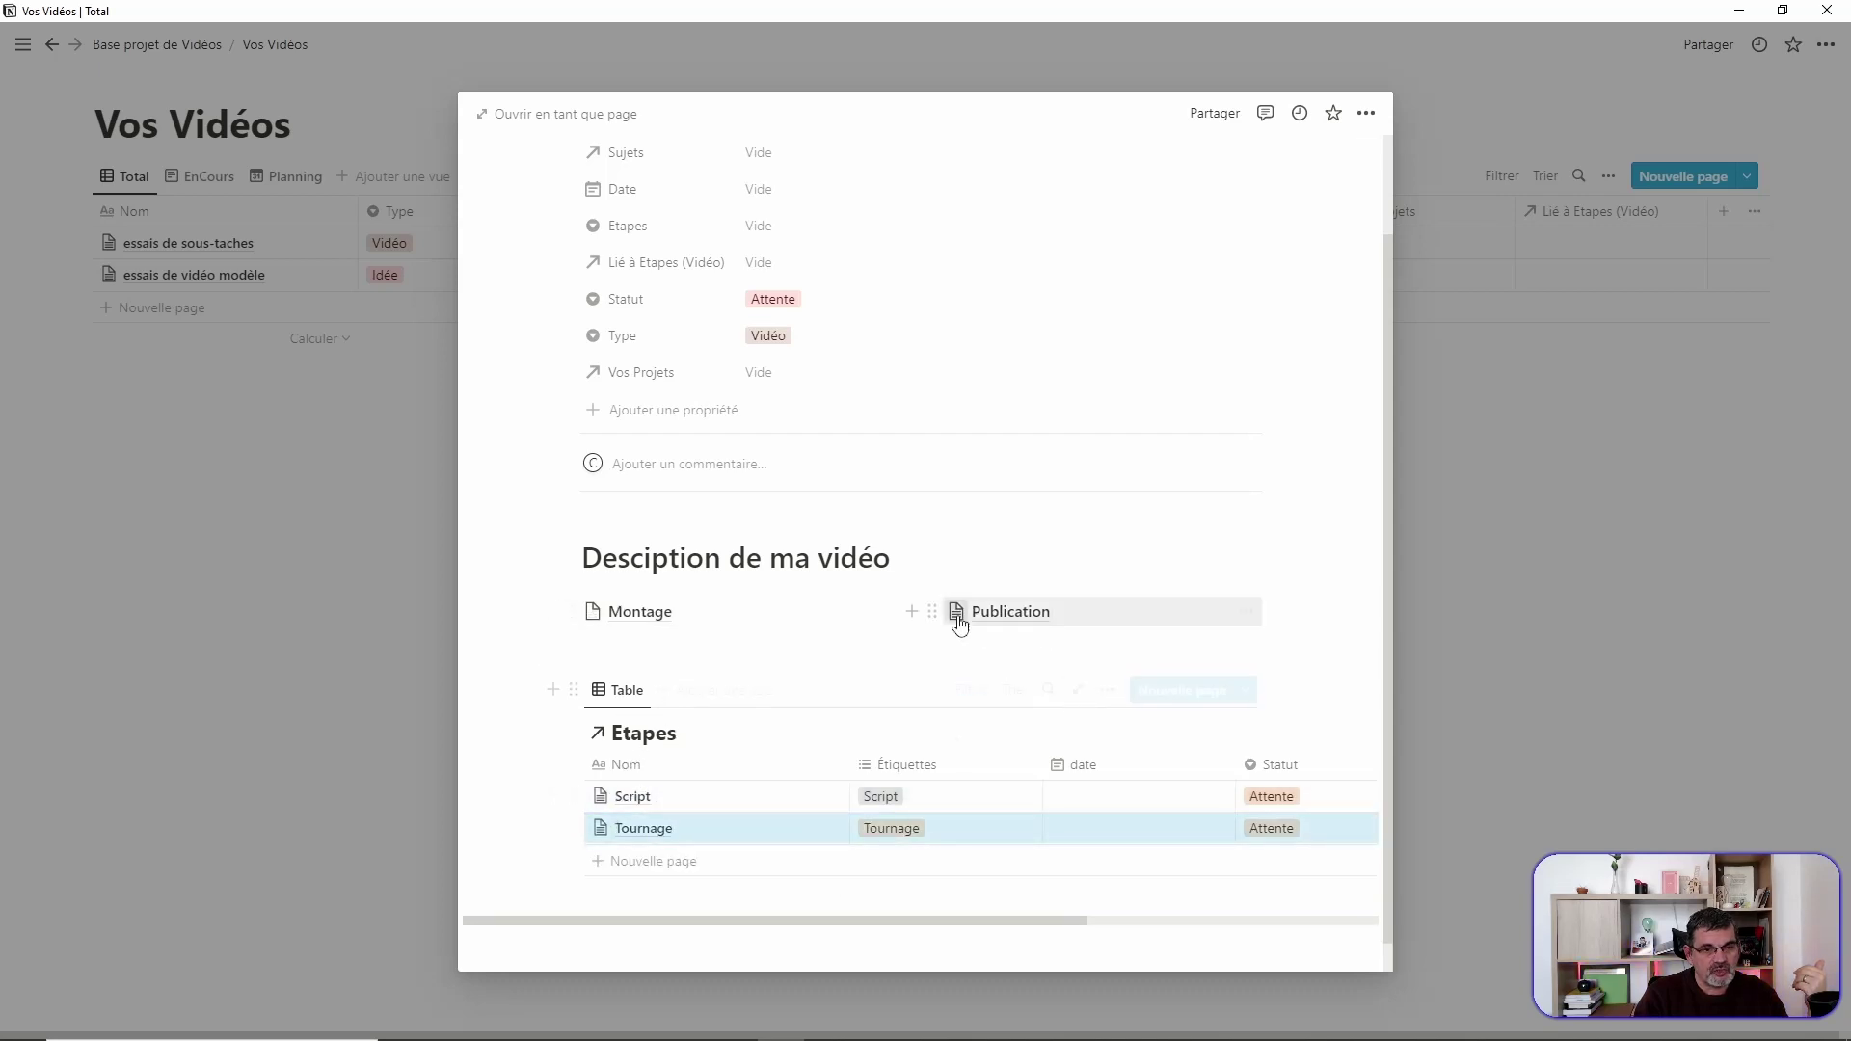
{"action": "left_click_drag", "start_coordinate": [933, 611], "coordinate": [611, 851]}
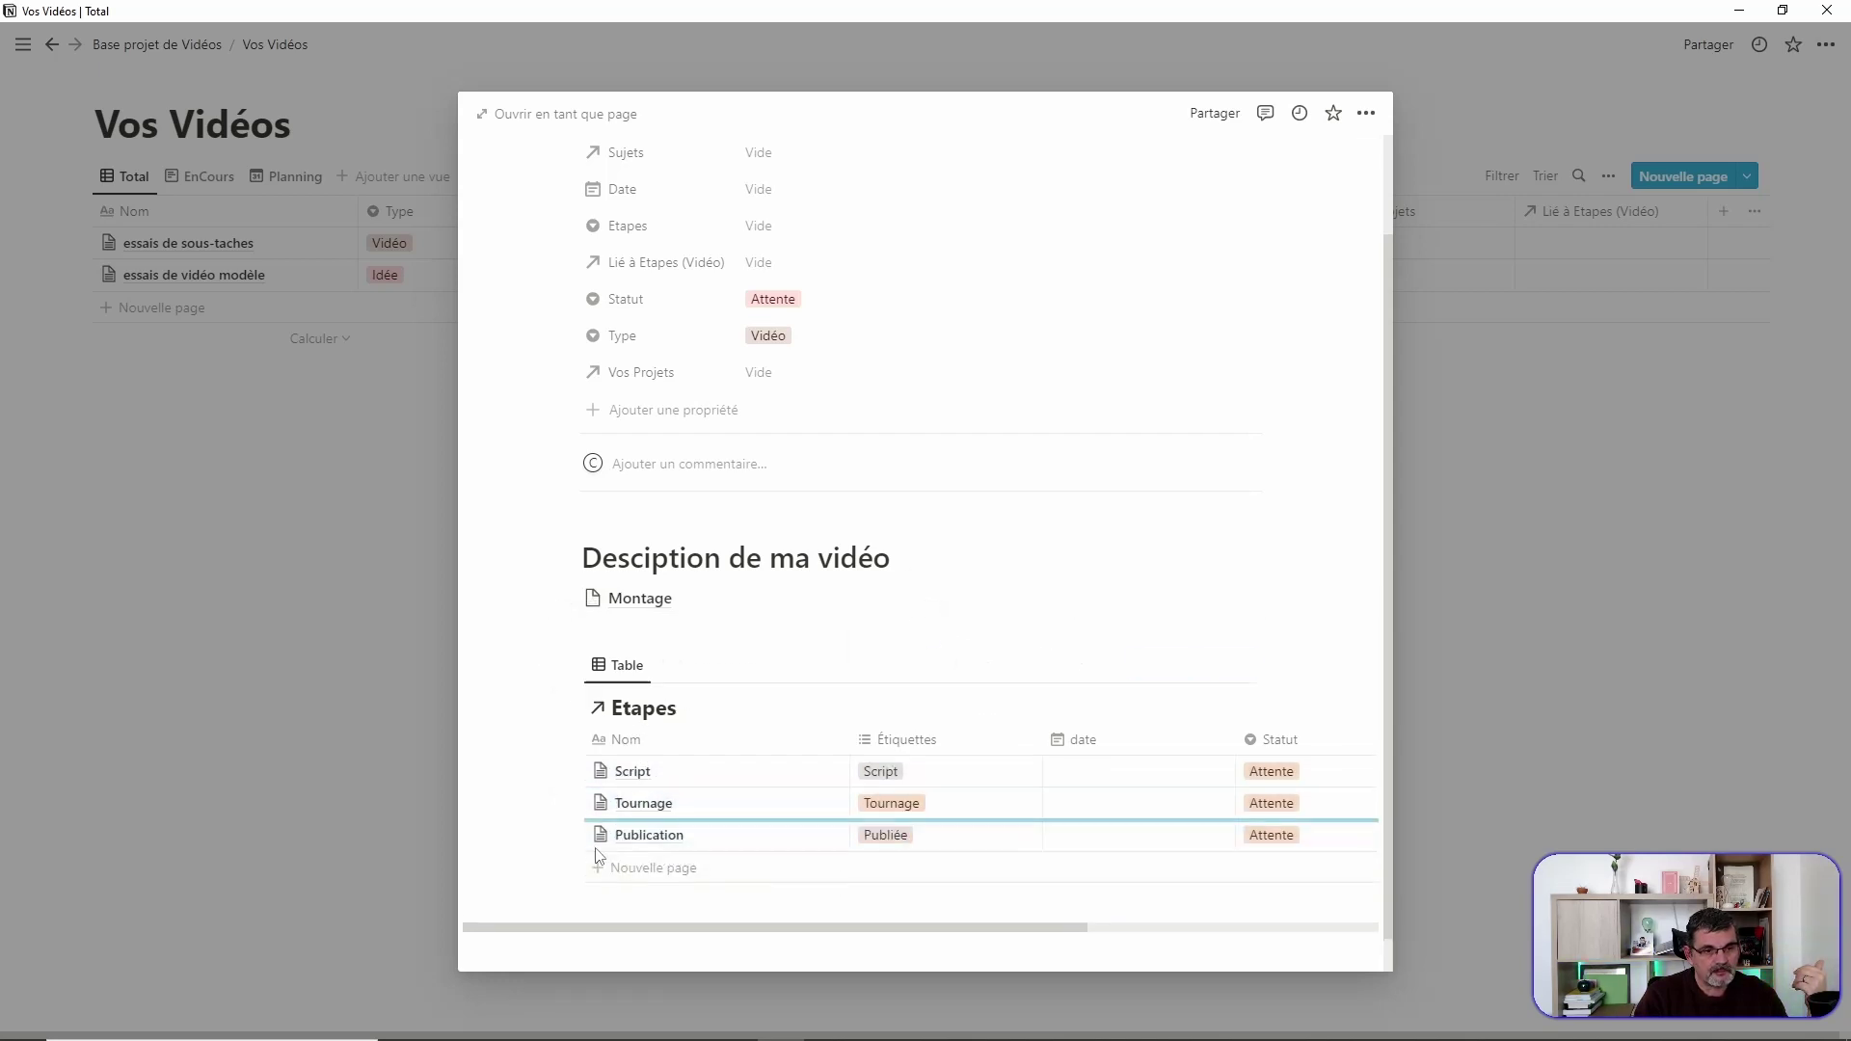
Step: Open the video page in full view and compare the Vidéo relation of the Etapes entries with the page title
{"action": "left_click", "coordinate": [552, 113]}
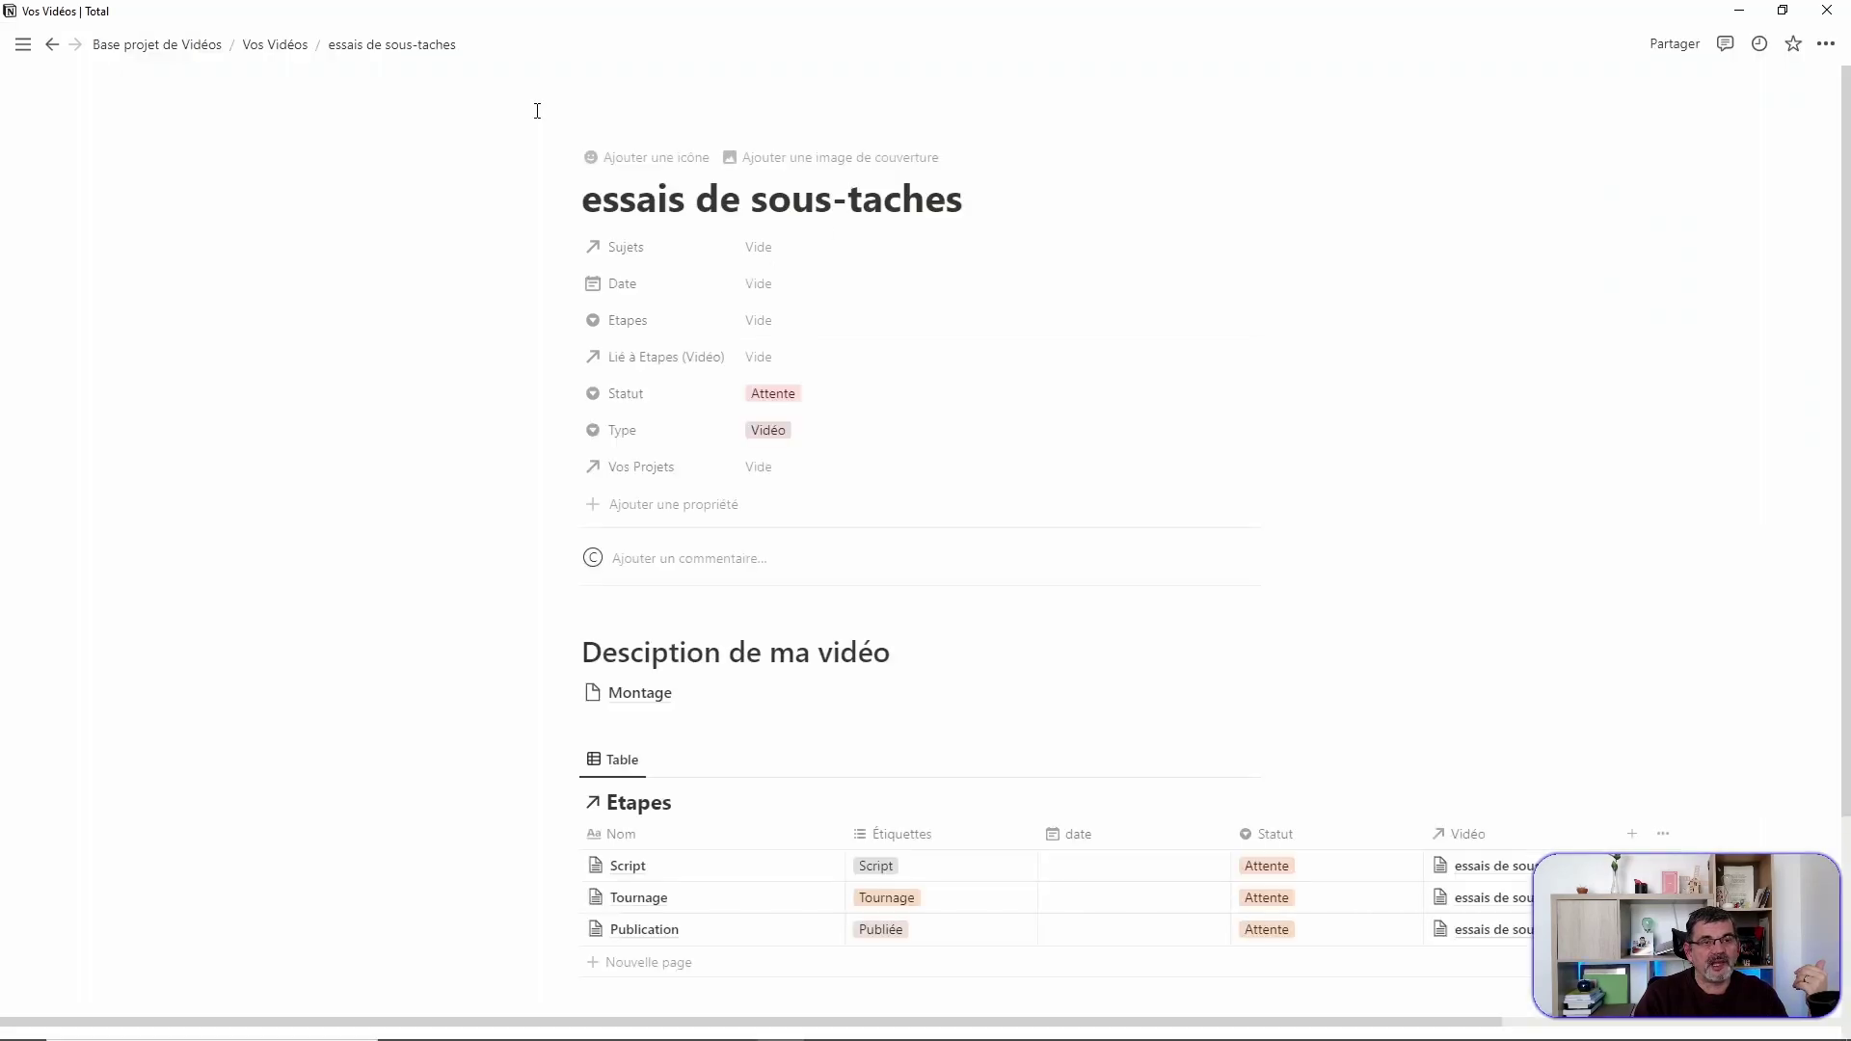
{"action": "scroll", "coordinate": [1172, 454], "scroll_direction": "down", "scroll_amount": 3}
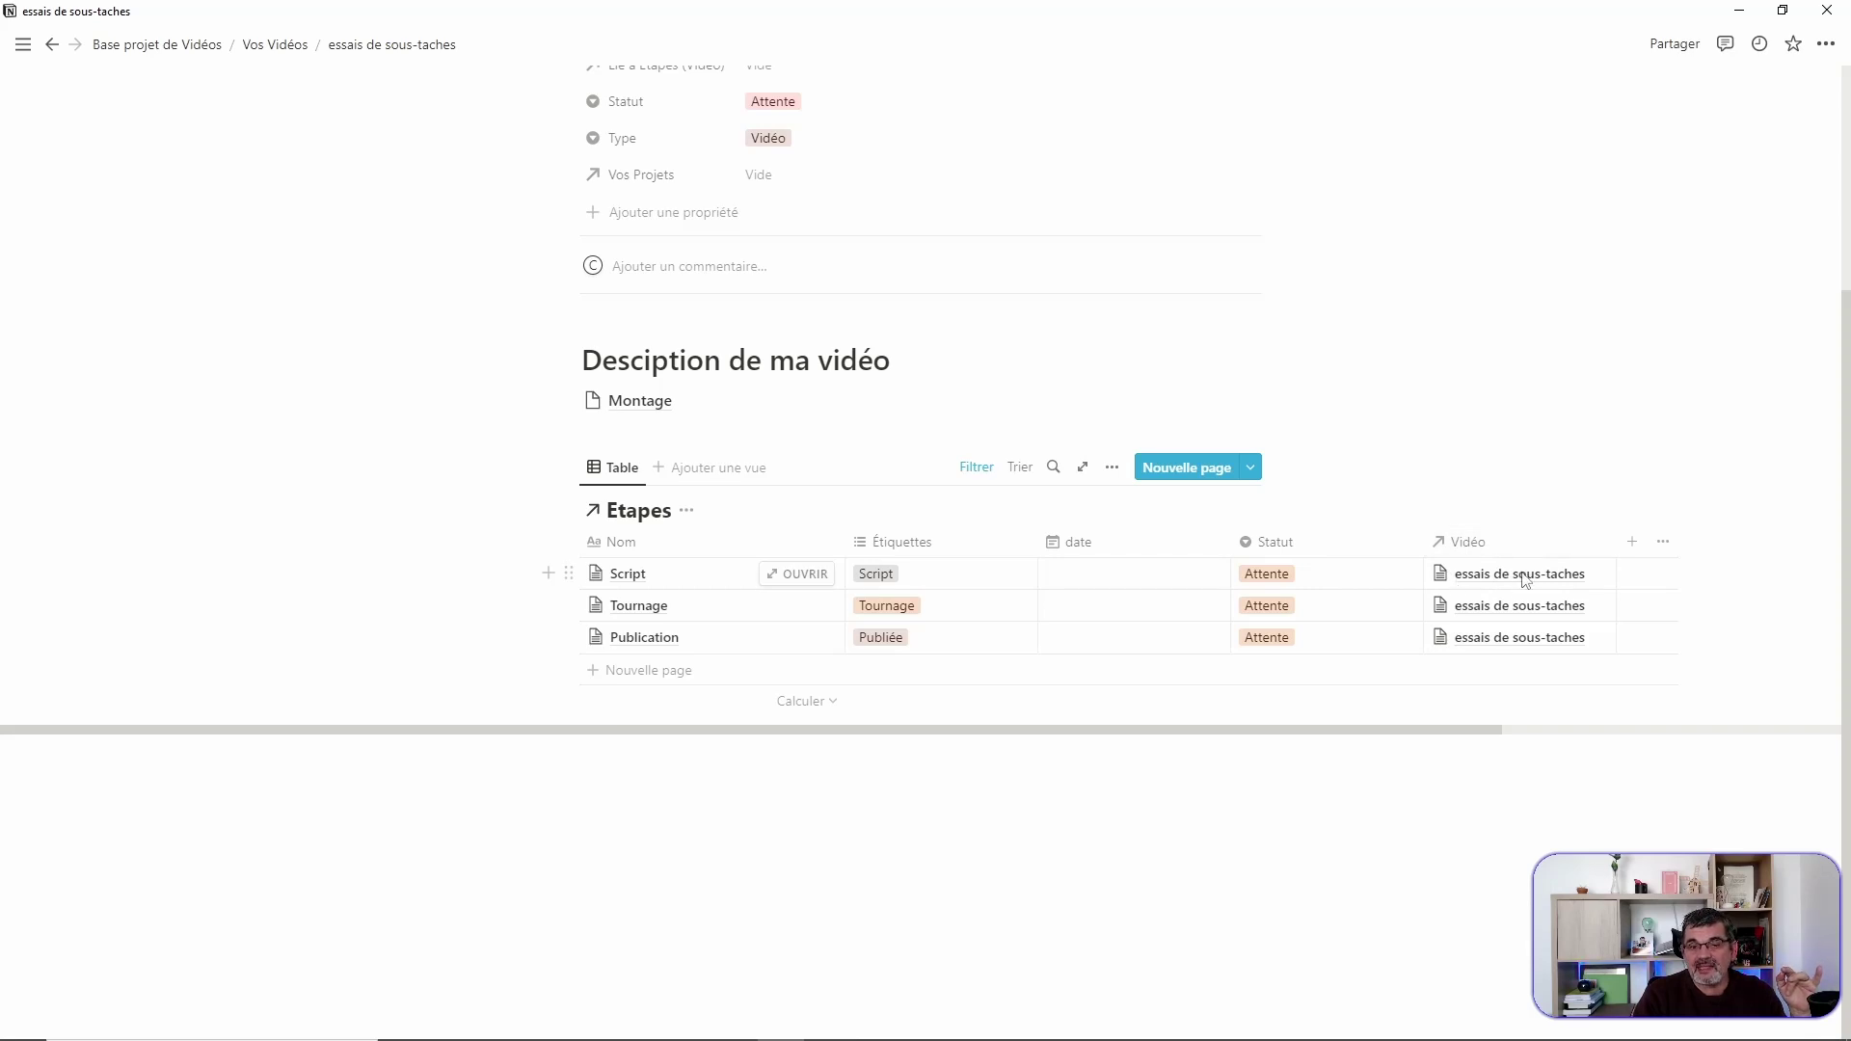
{"action": "scroll", "coordinate": [998, 297], "scroll_direction": "up", "scroll_amount": 3}
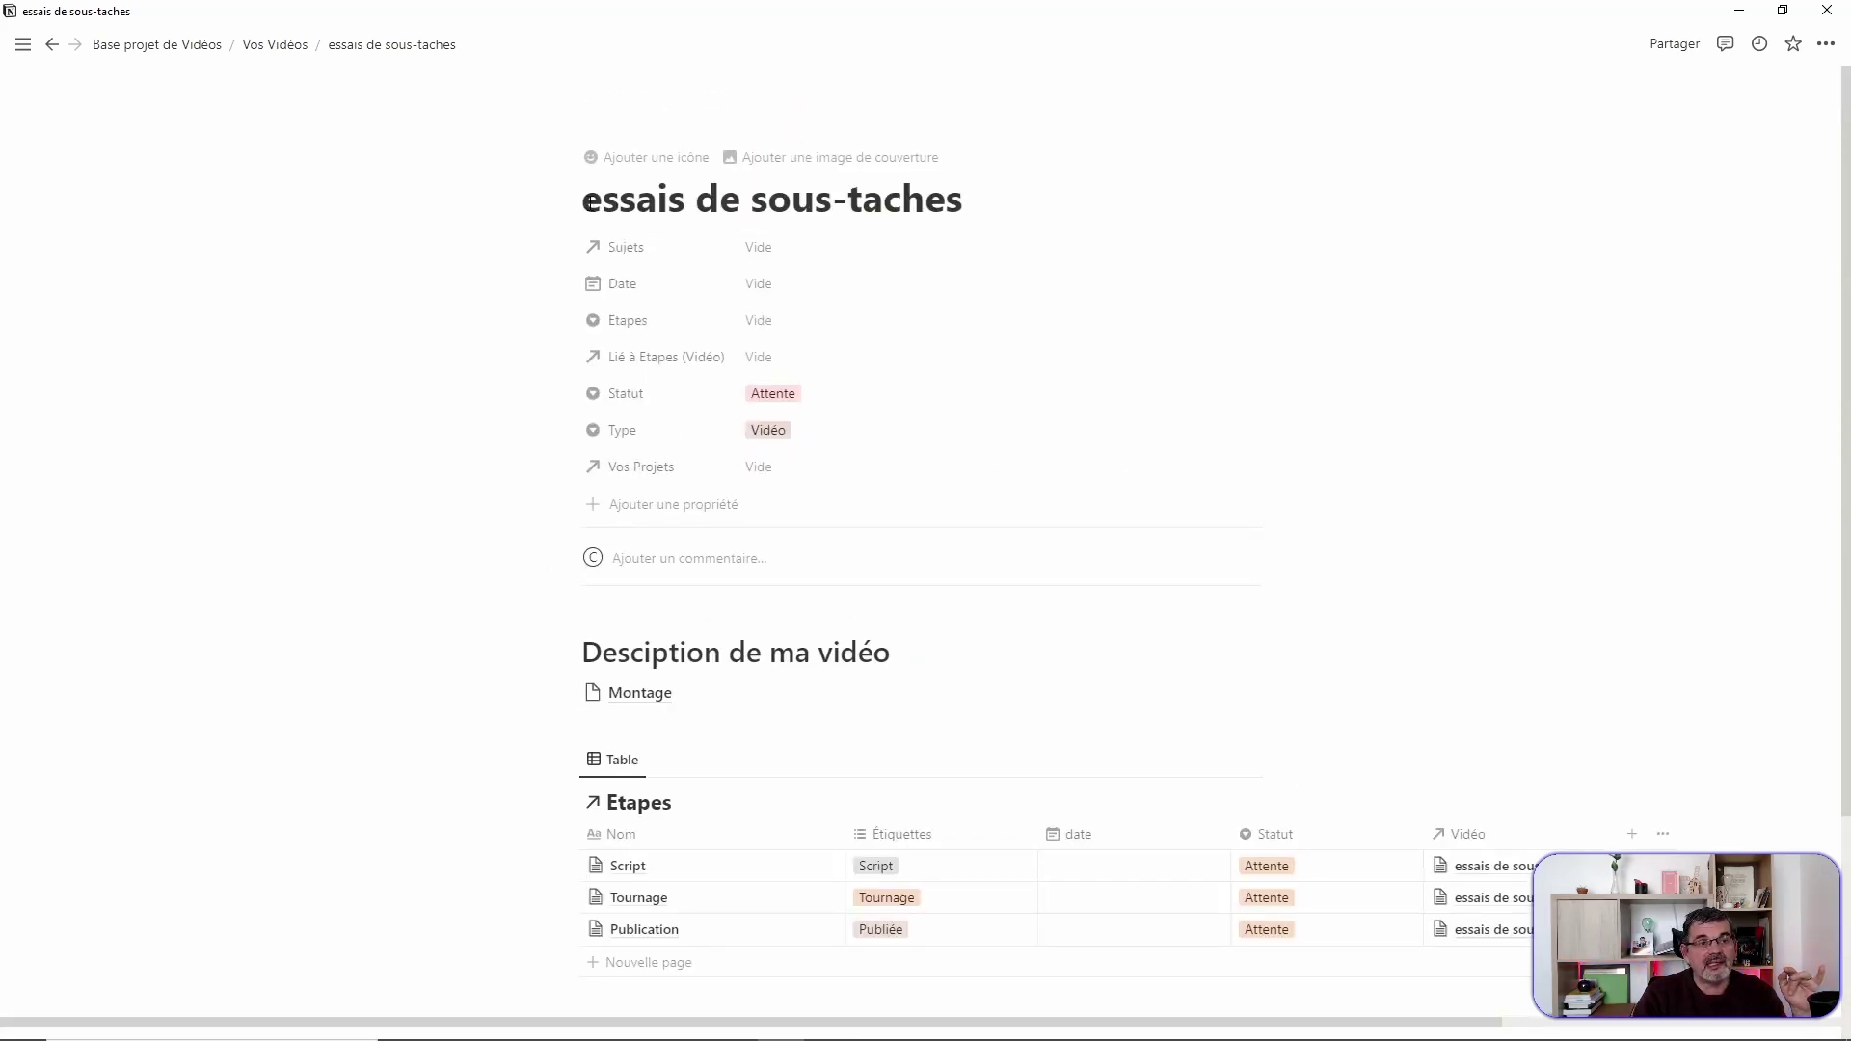
{"action": "left_click_drag", "start_coordinate": [583, 200], "coordinate": [1056, 211]}
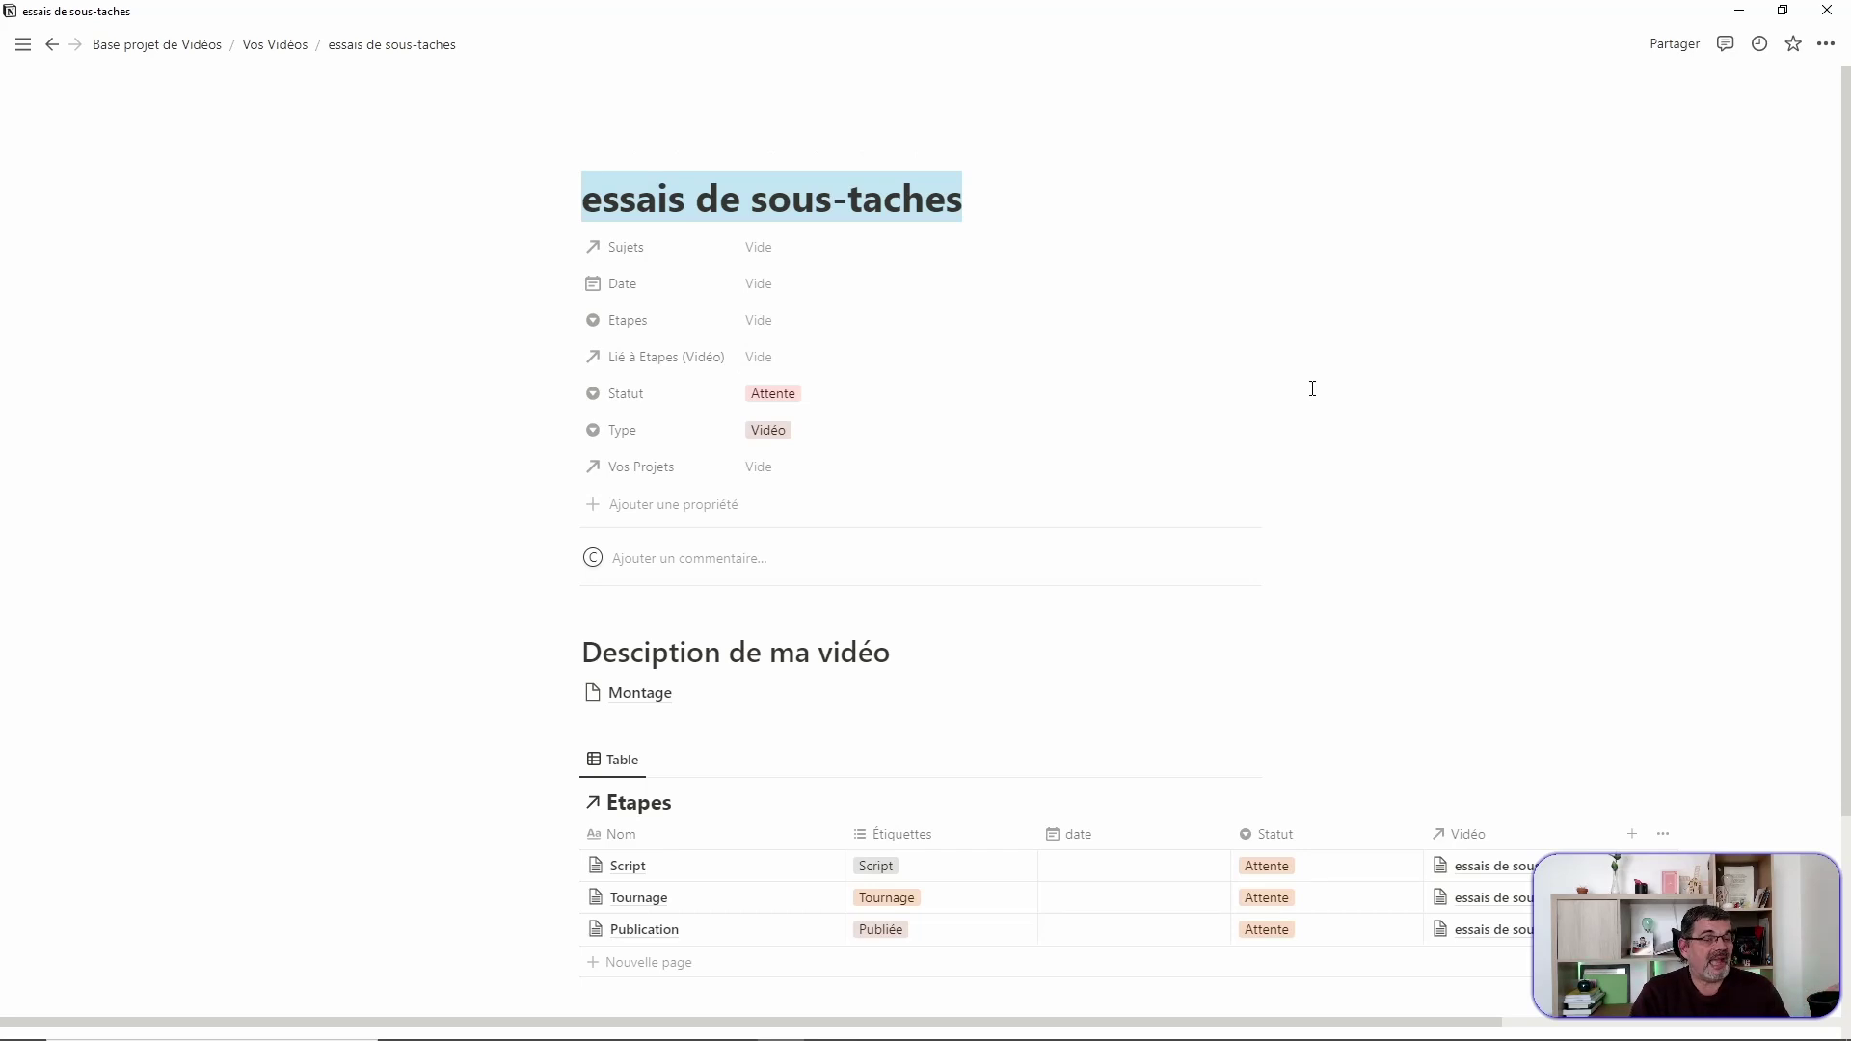
Step: Open the Script entry from the Etapes table and review its properties and template body text
{"action": "scroll", "coordinate": [1296, 380], "scroll_direction": "down", "scroll_amount": 3}
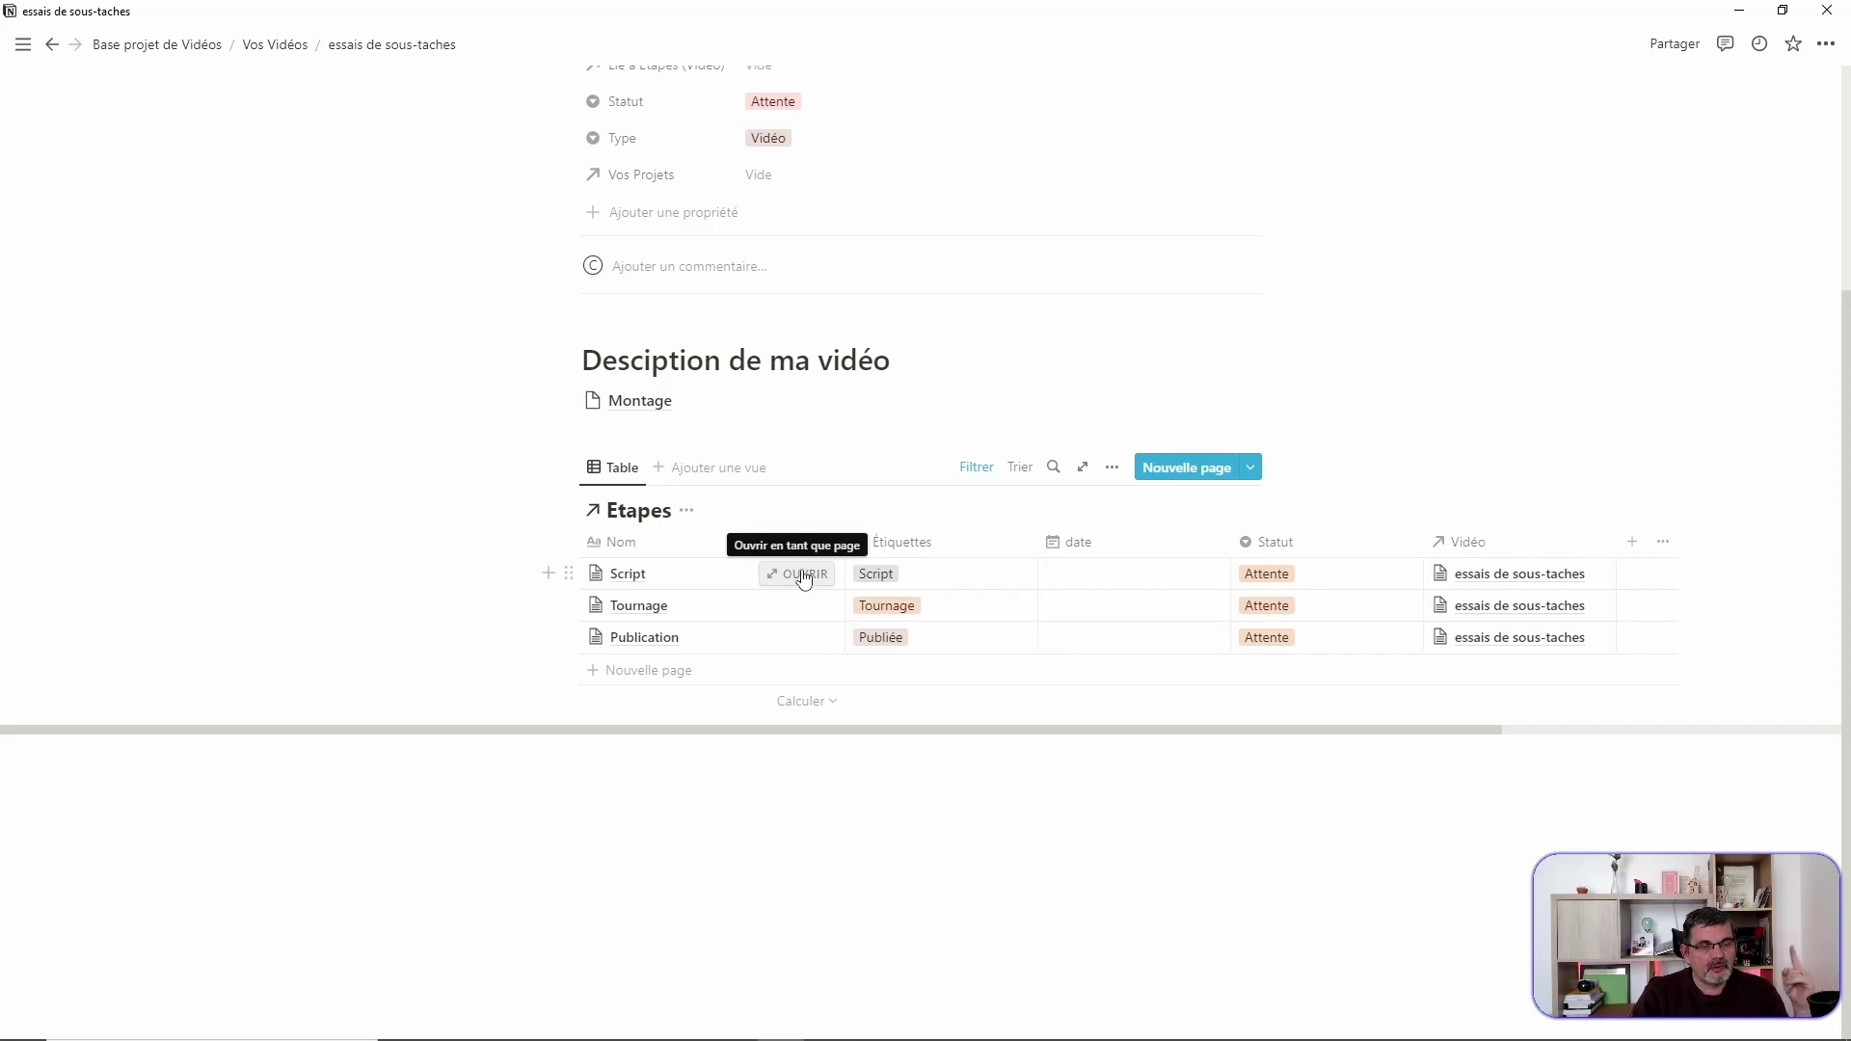
{"action": "left_click", "coordinate": [804, 576]}
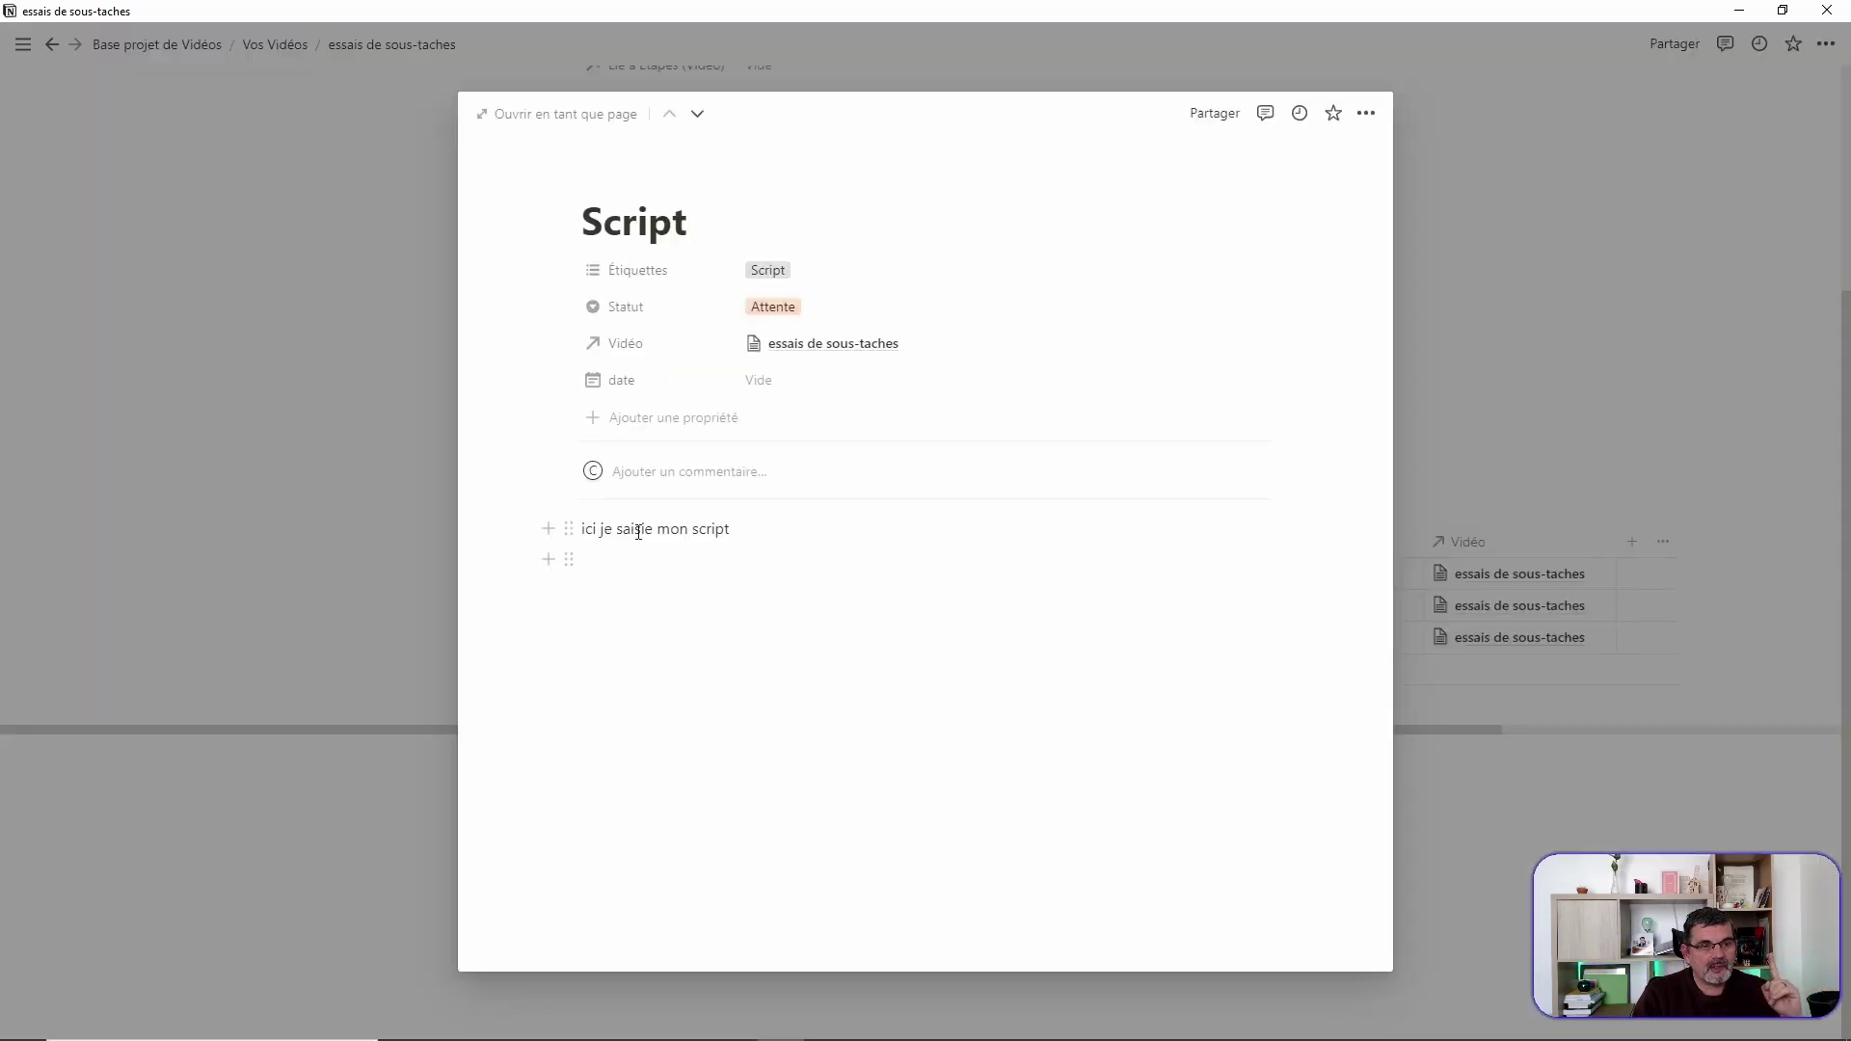
{"action": "left_click_drag", "start_coordinate": [626, 525], "coordinate": [1002, 590]}
{"action": "left_click", "coordinate": [826, 557]}
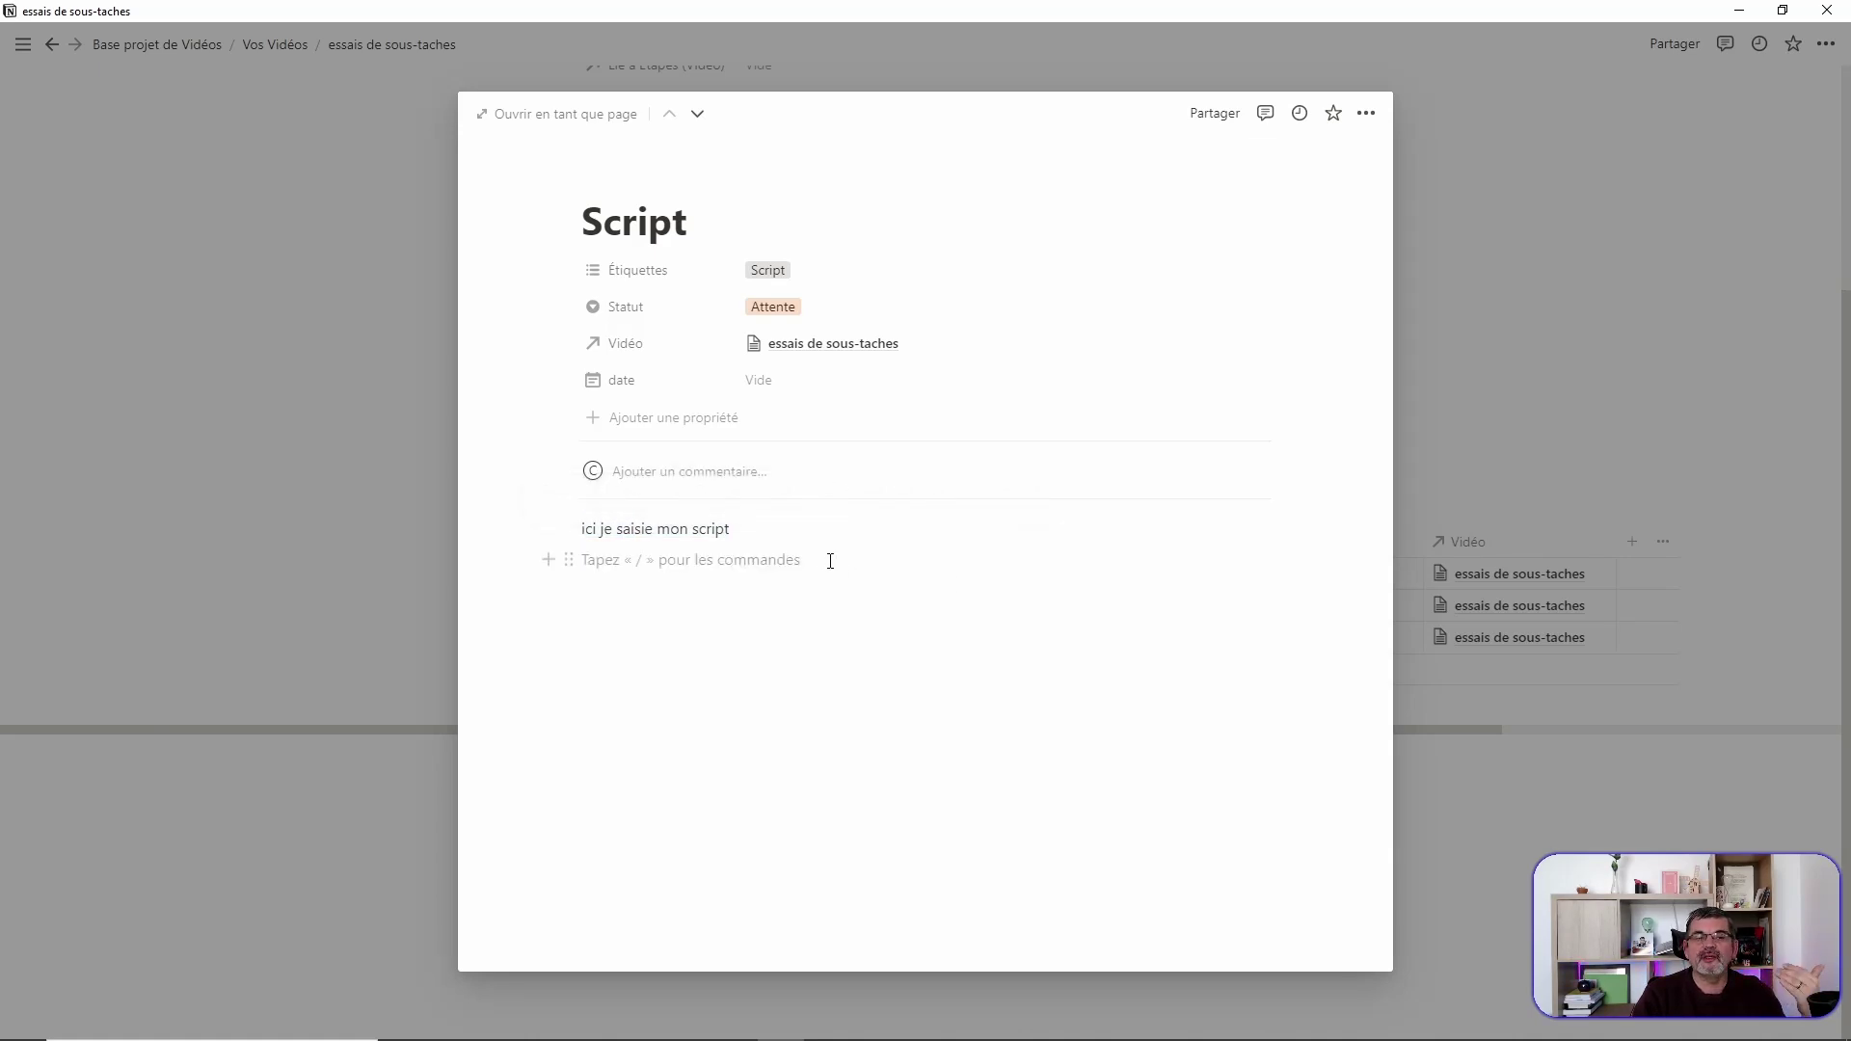